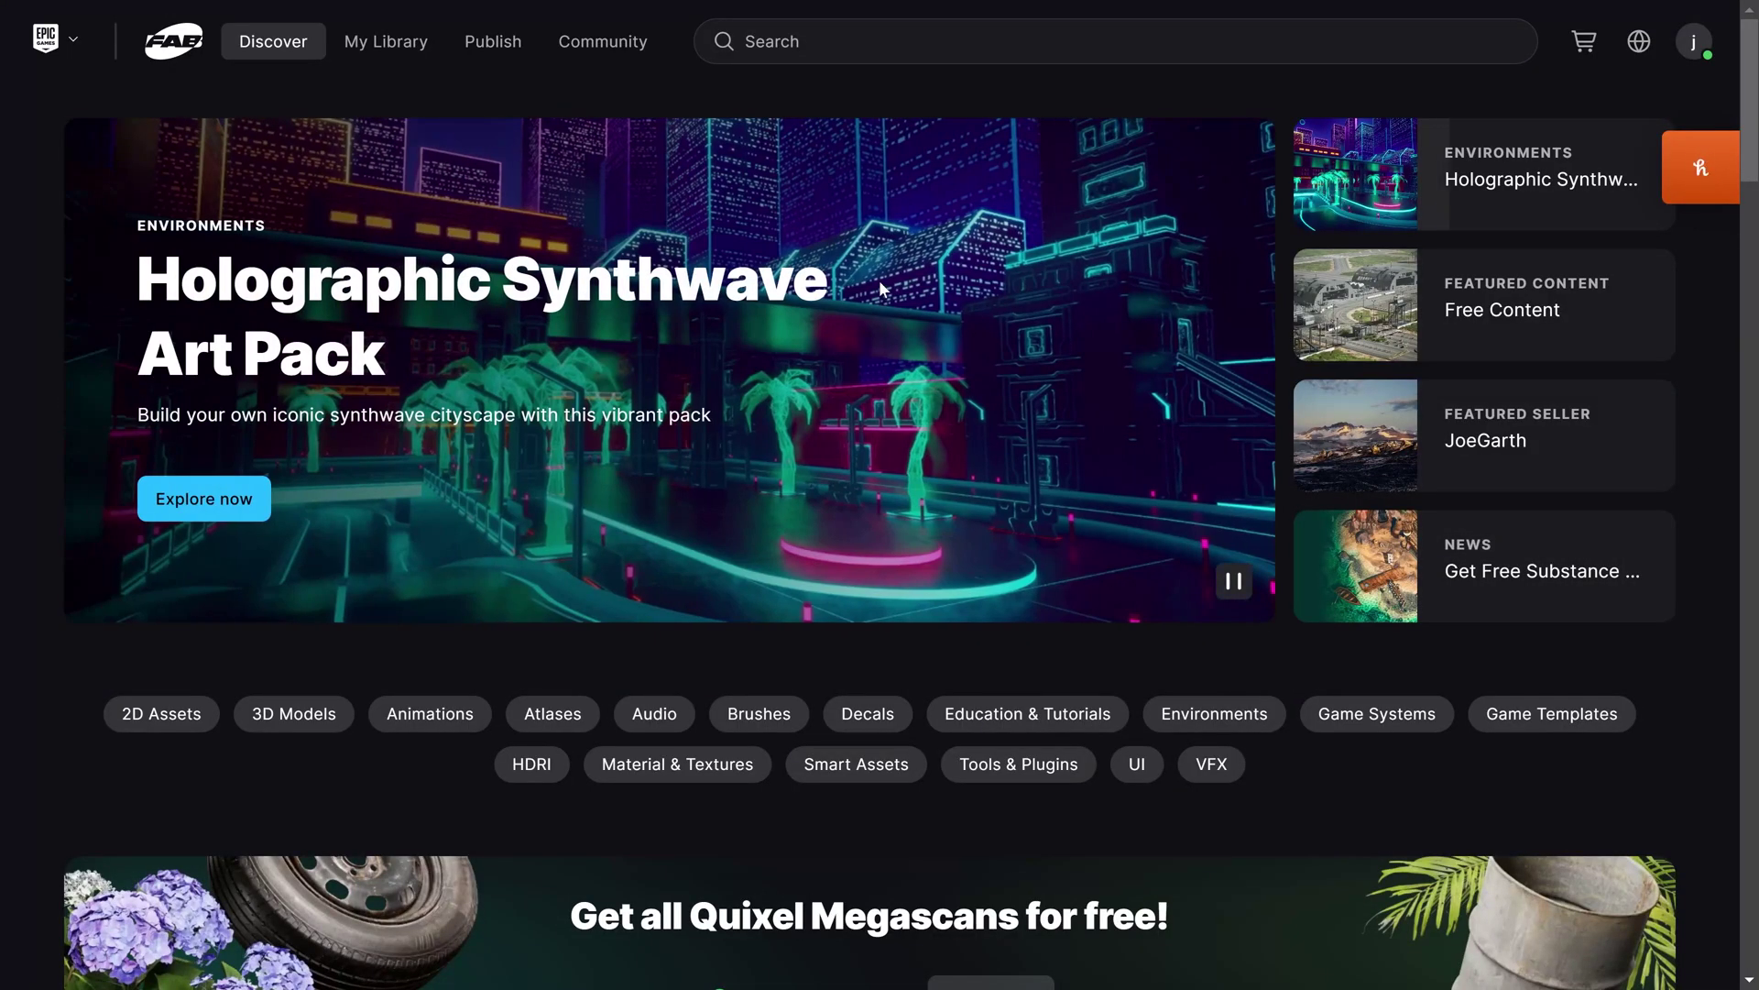
Step: Open My Library and browse owned assets such as Good SKY and Old West Learning
click(392, 45)
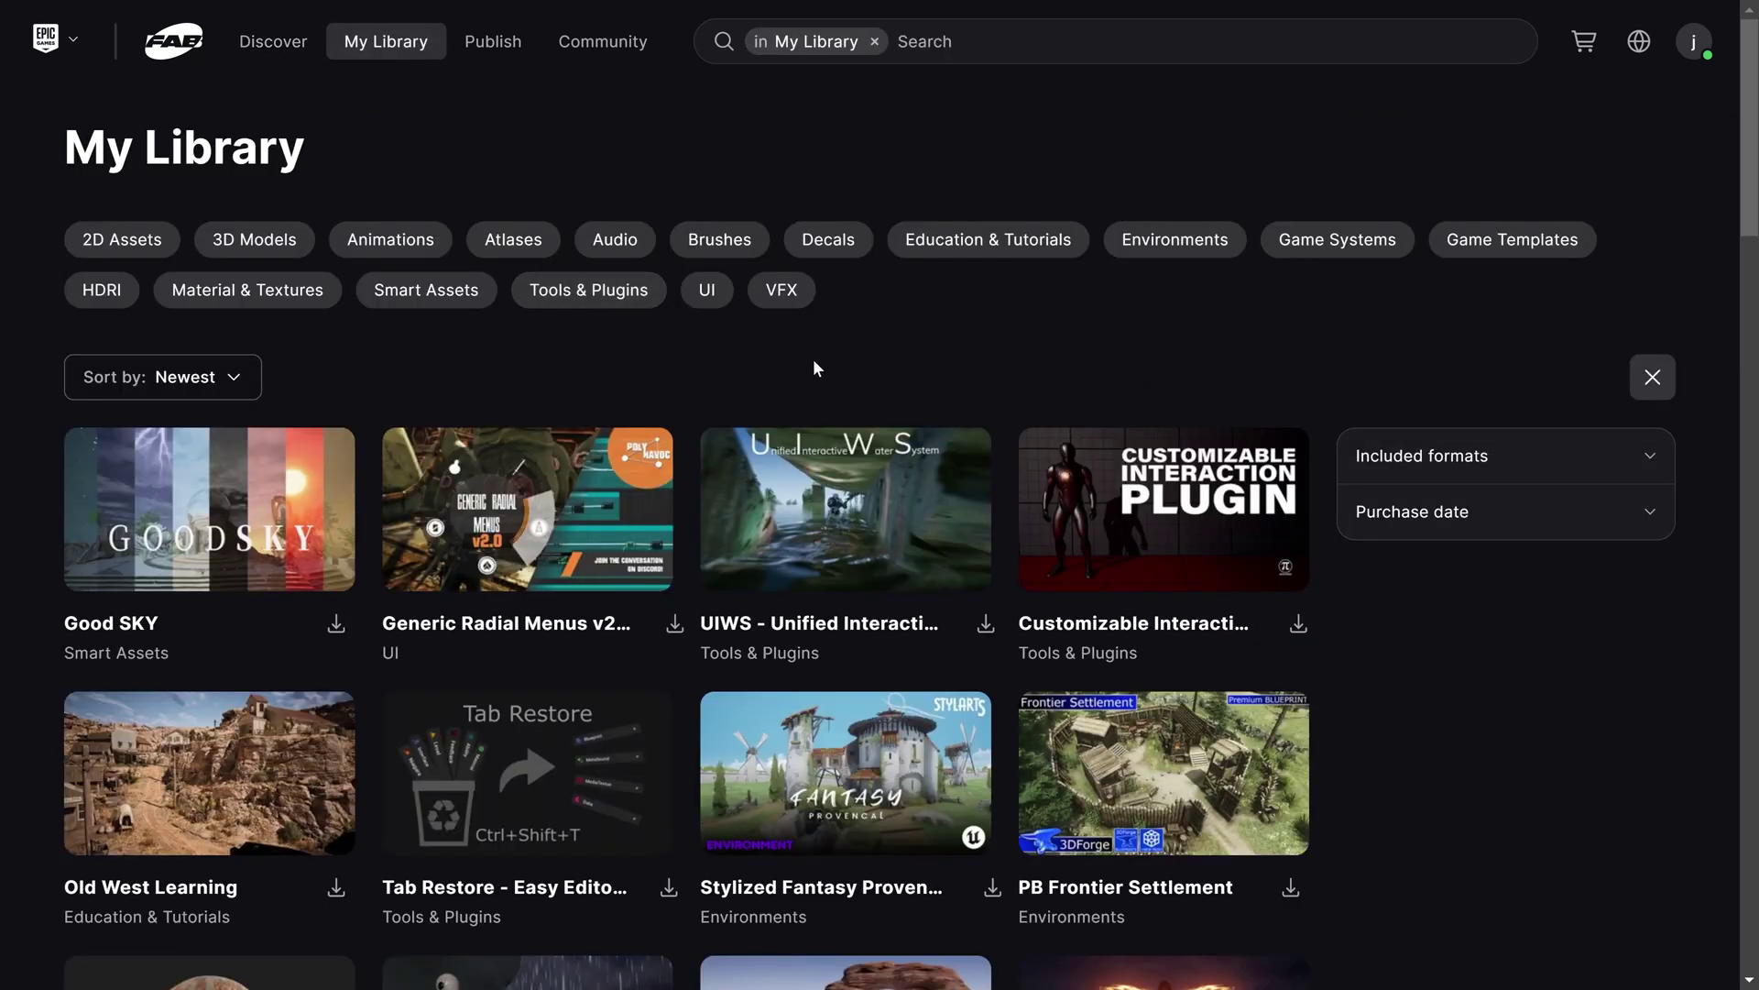
scroll(1457, 646, down, 10)
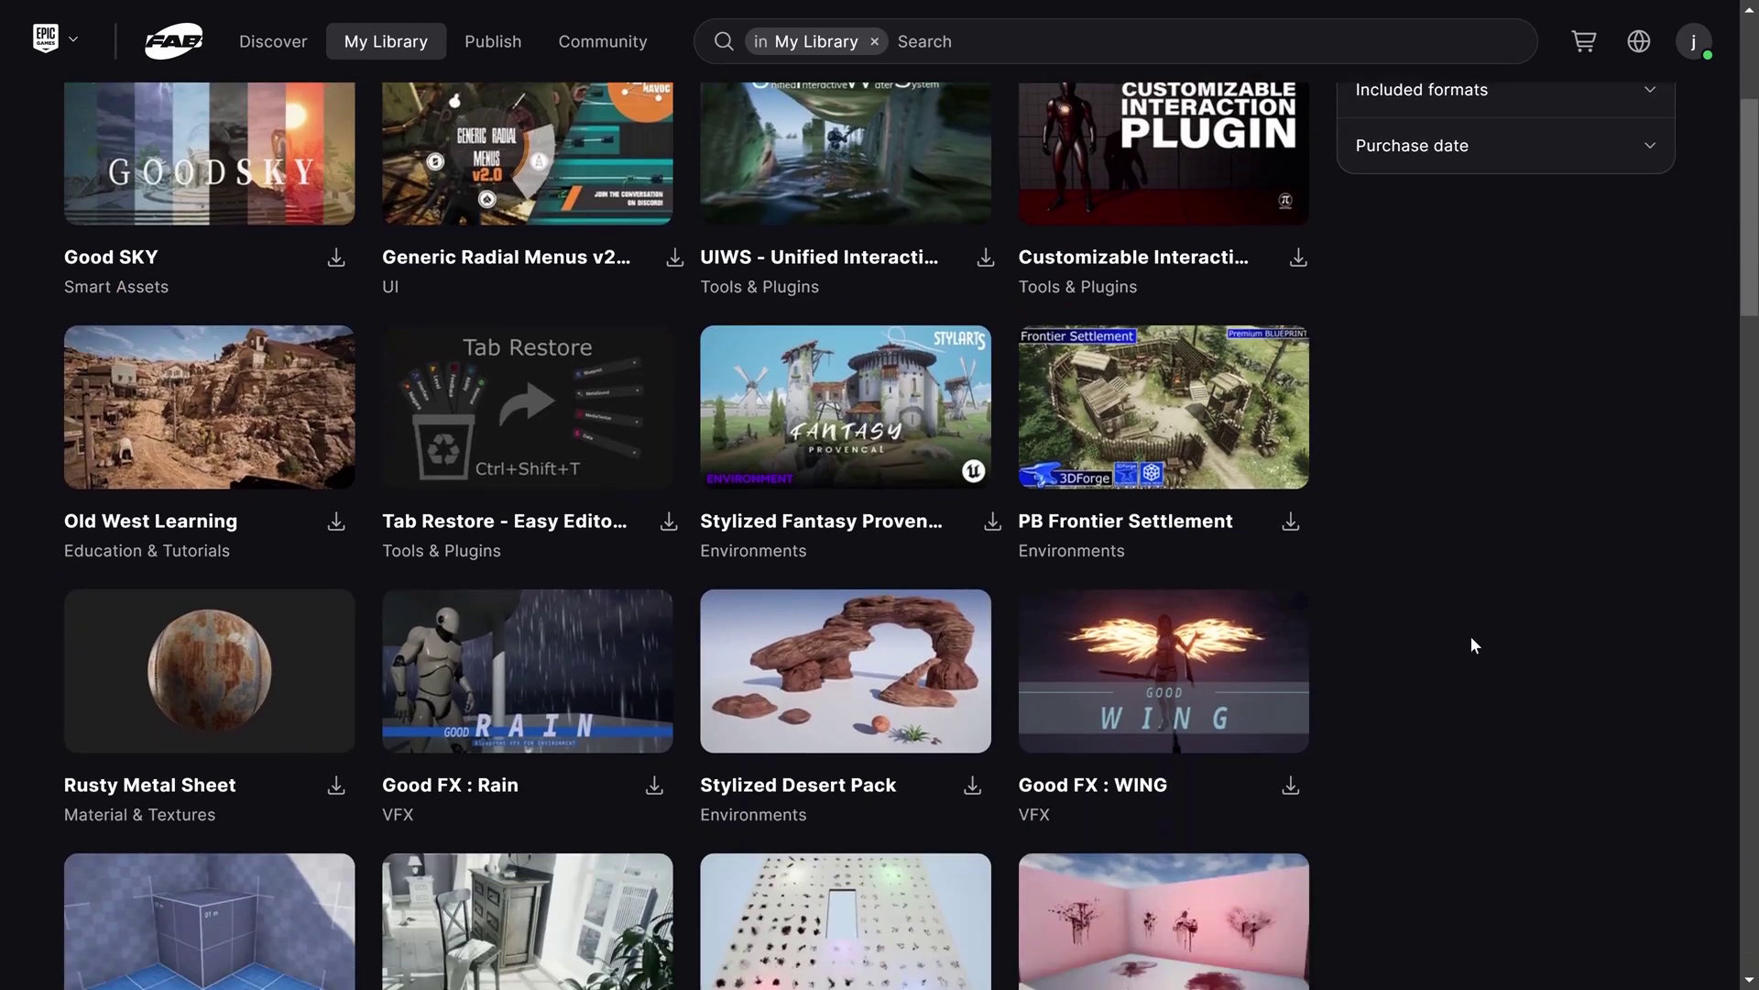
scroll(1475, 621, down, 10)
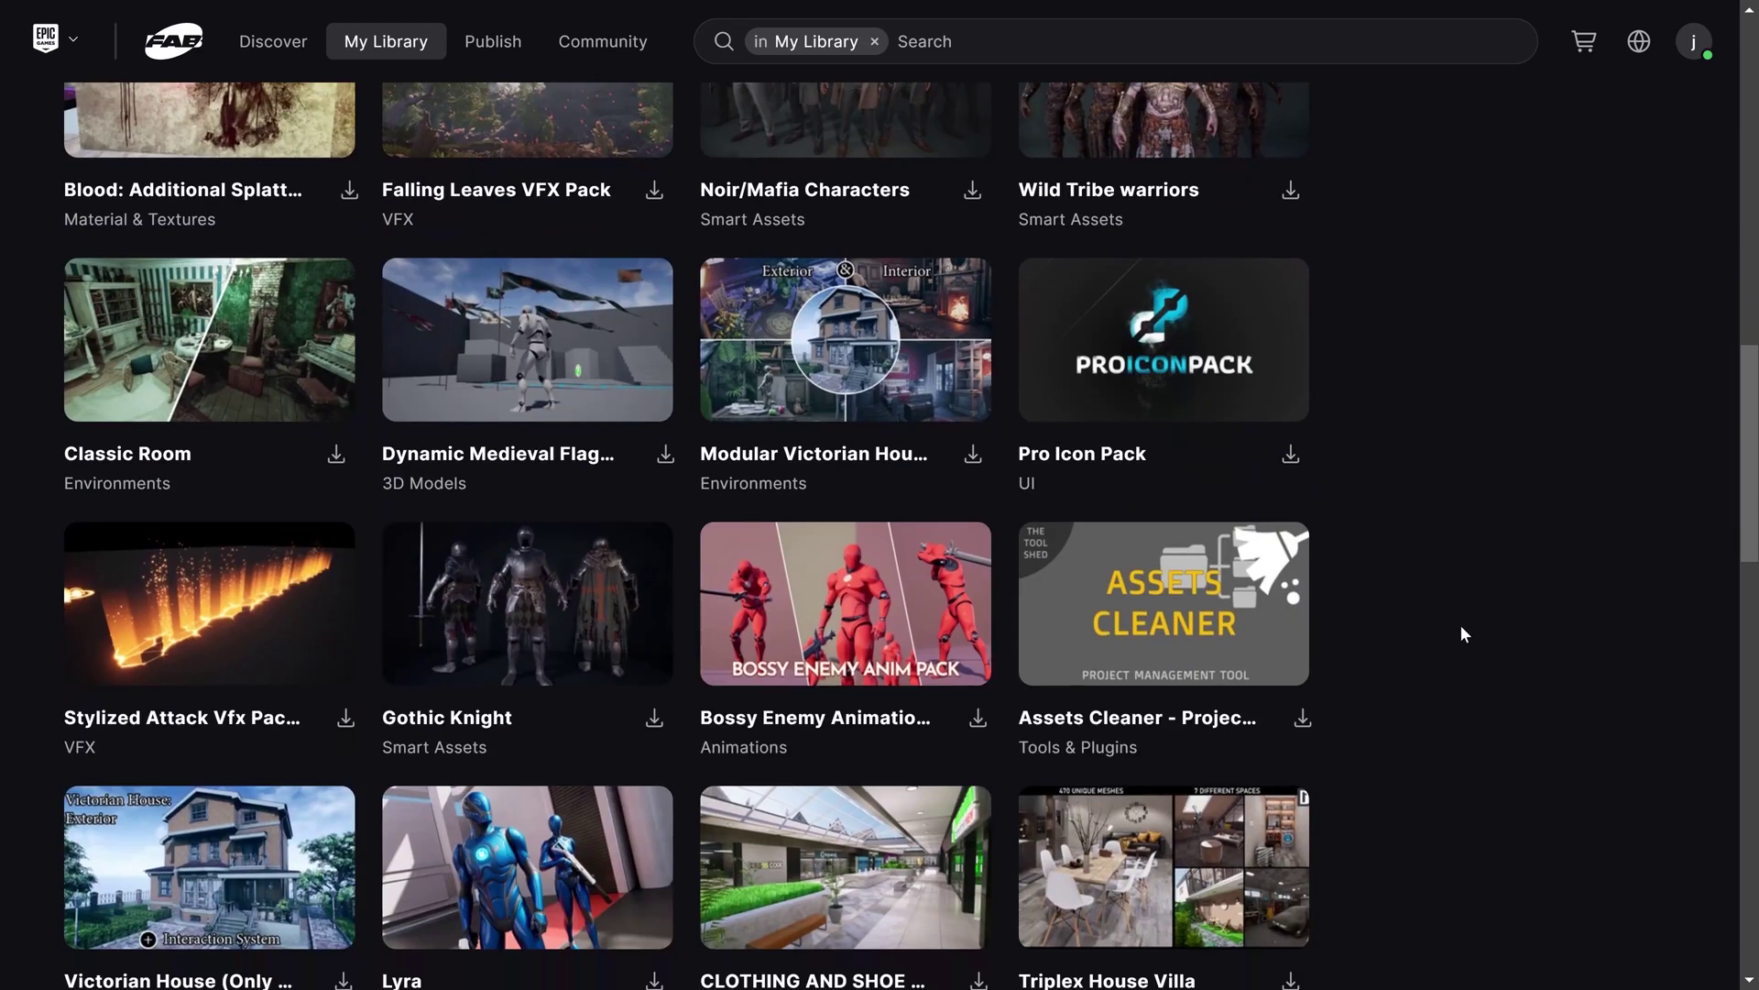
scroll(1463, 630, up, 12)
scroll(1482, 620, up, 10)
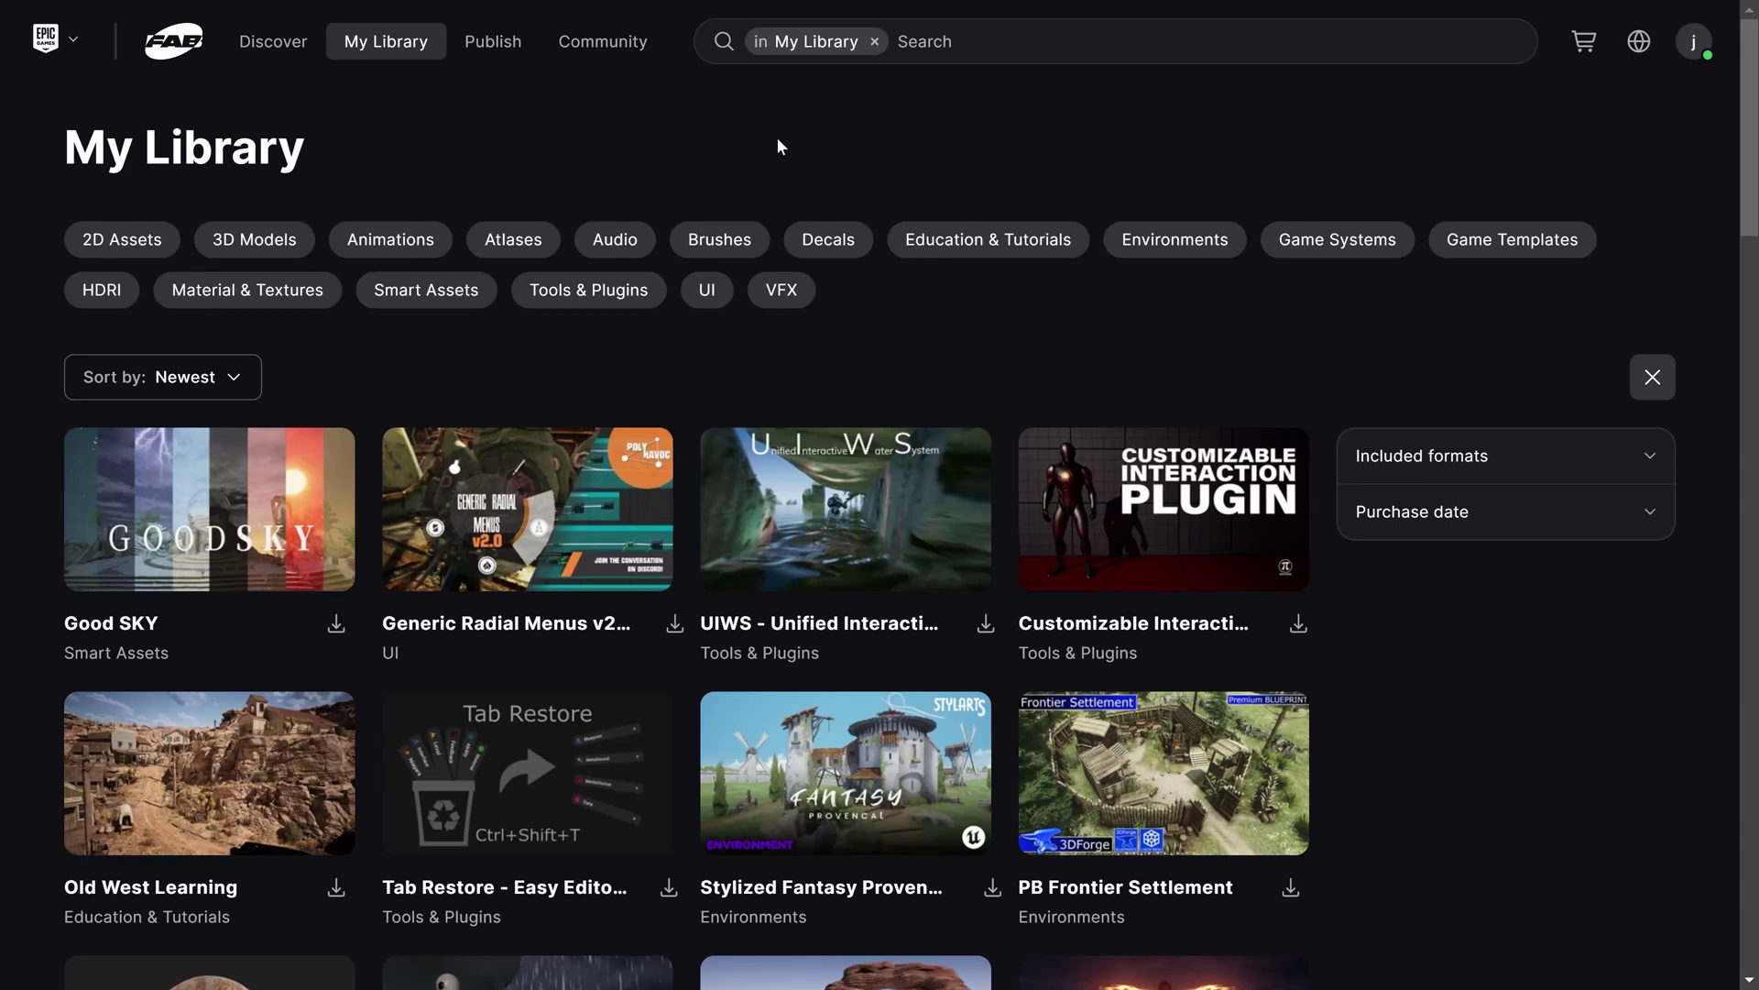
mouse_move(275, 51)
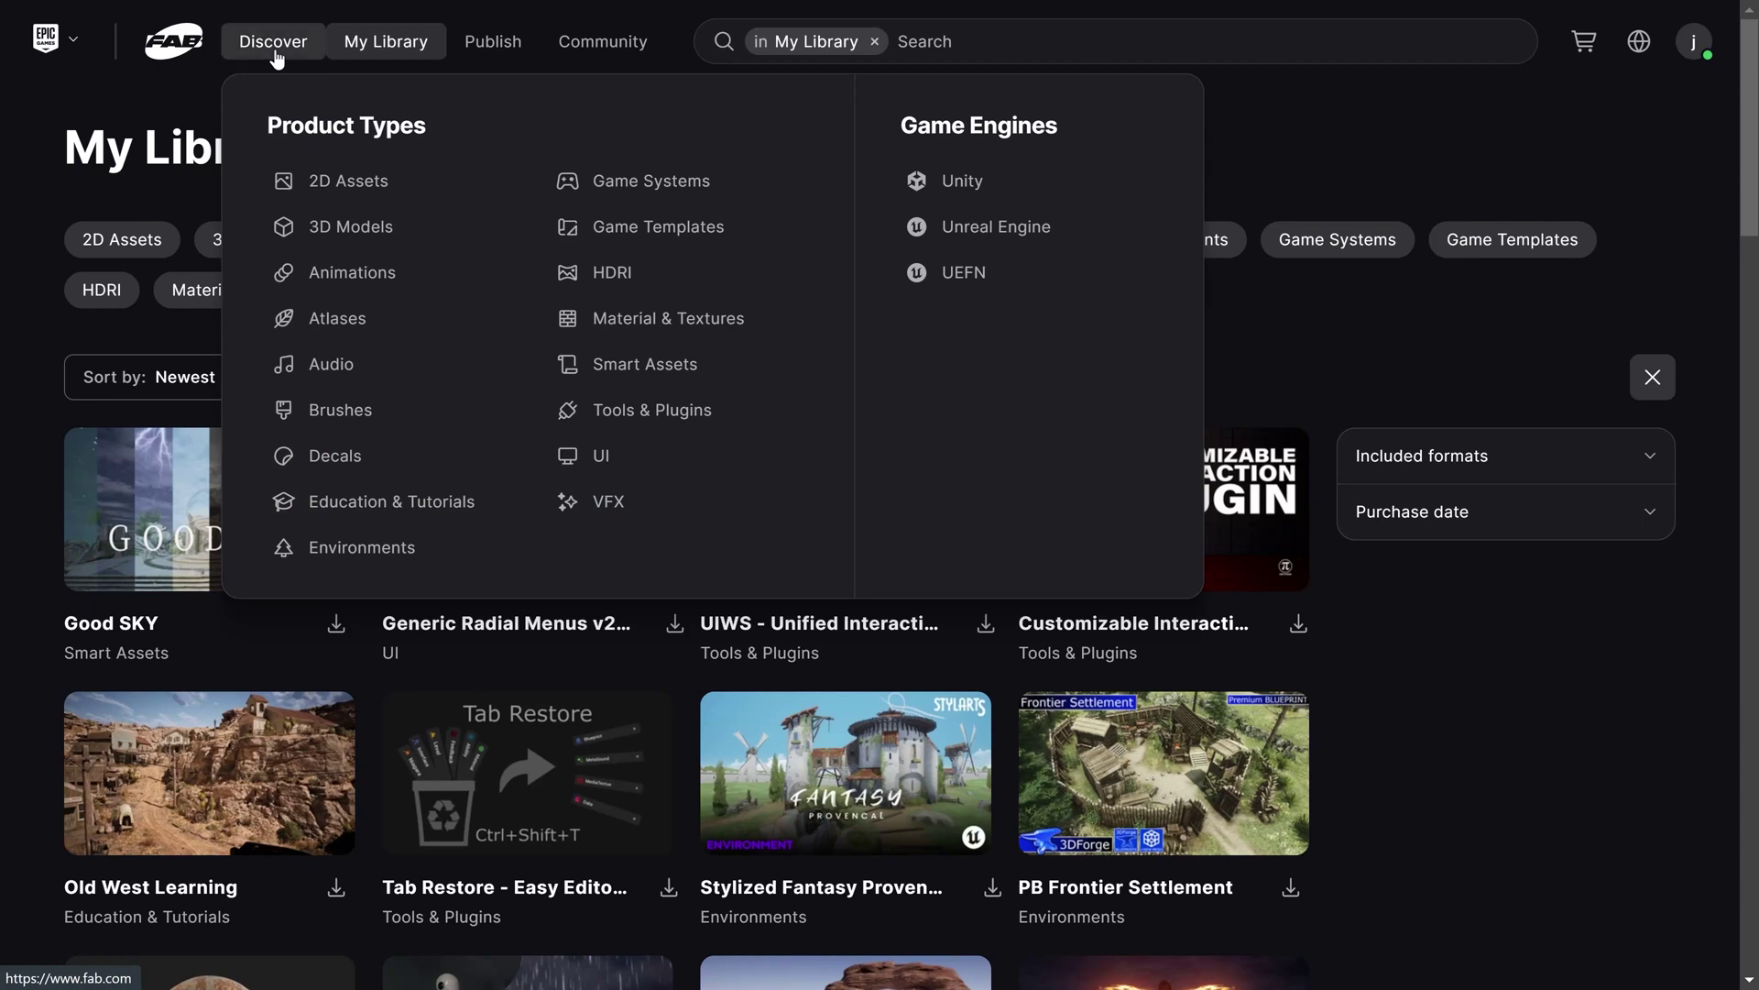
Step: Search Discover for 'Quixel' and browse results like Quixel Suite 2.0 Texturing and Dead Leaves
click(280, 53)
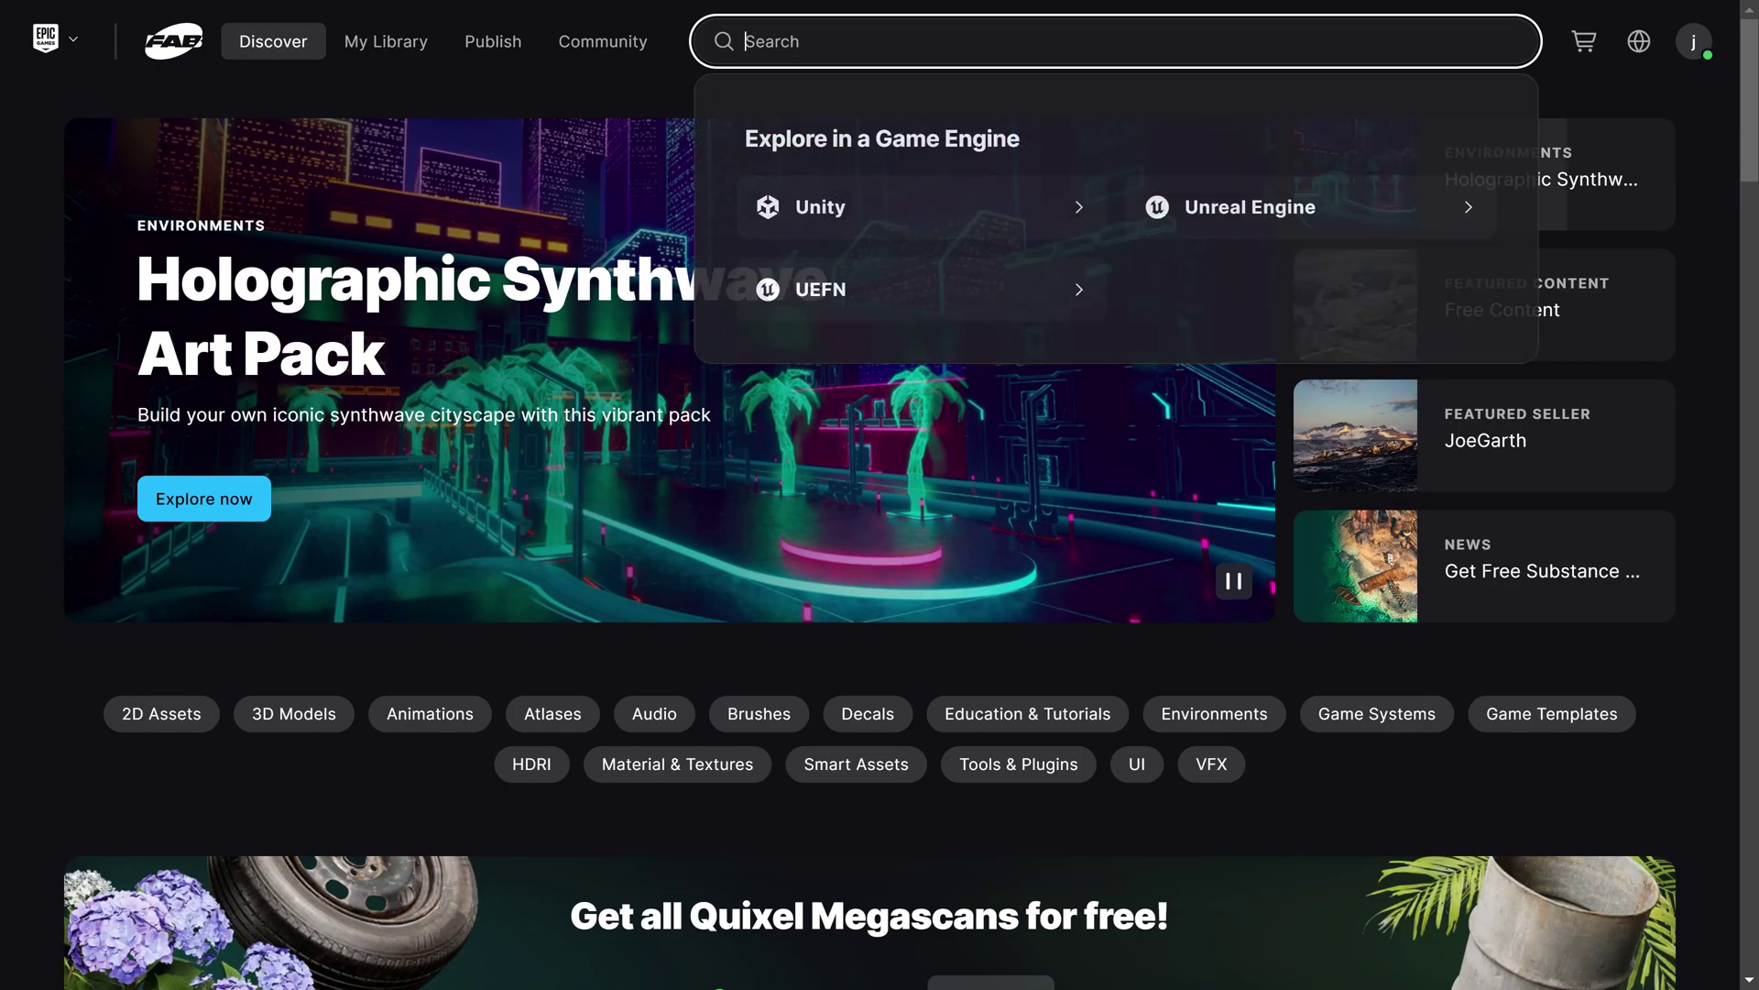
text(Qui)
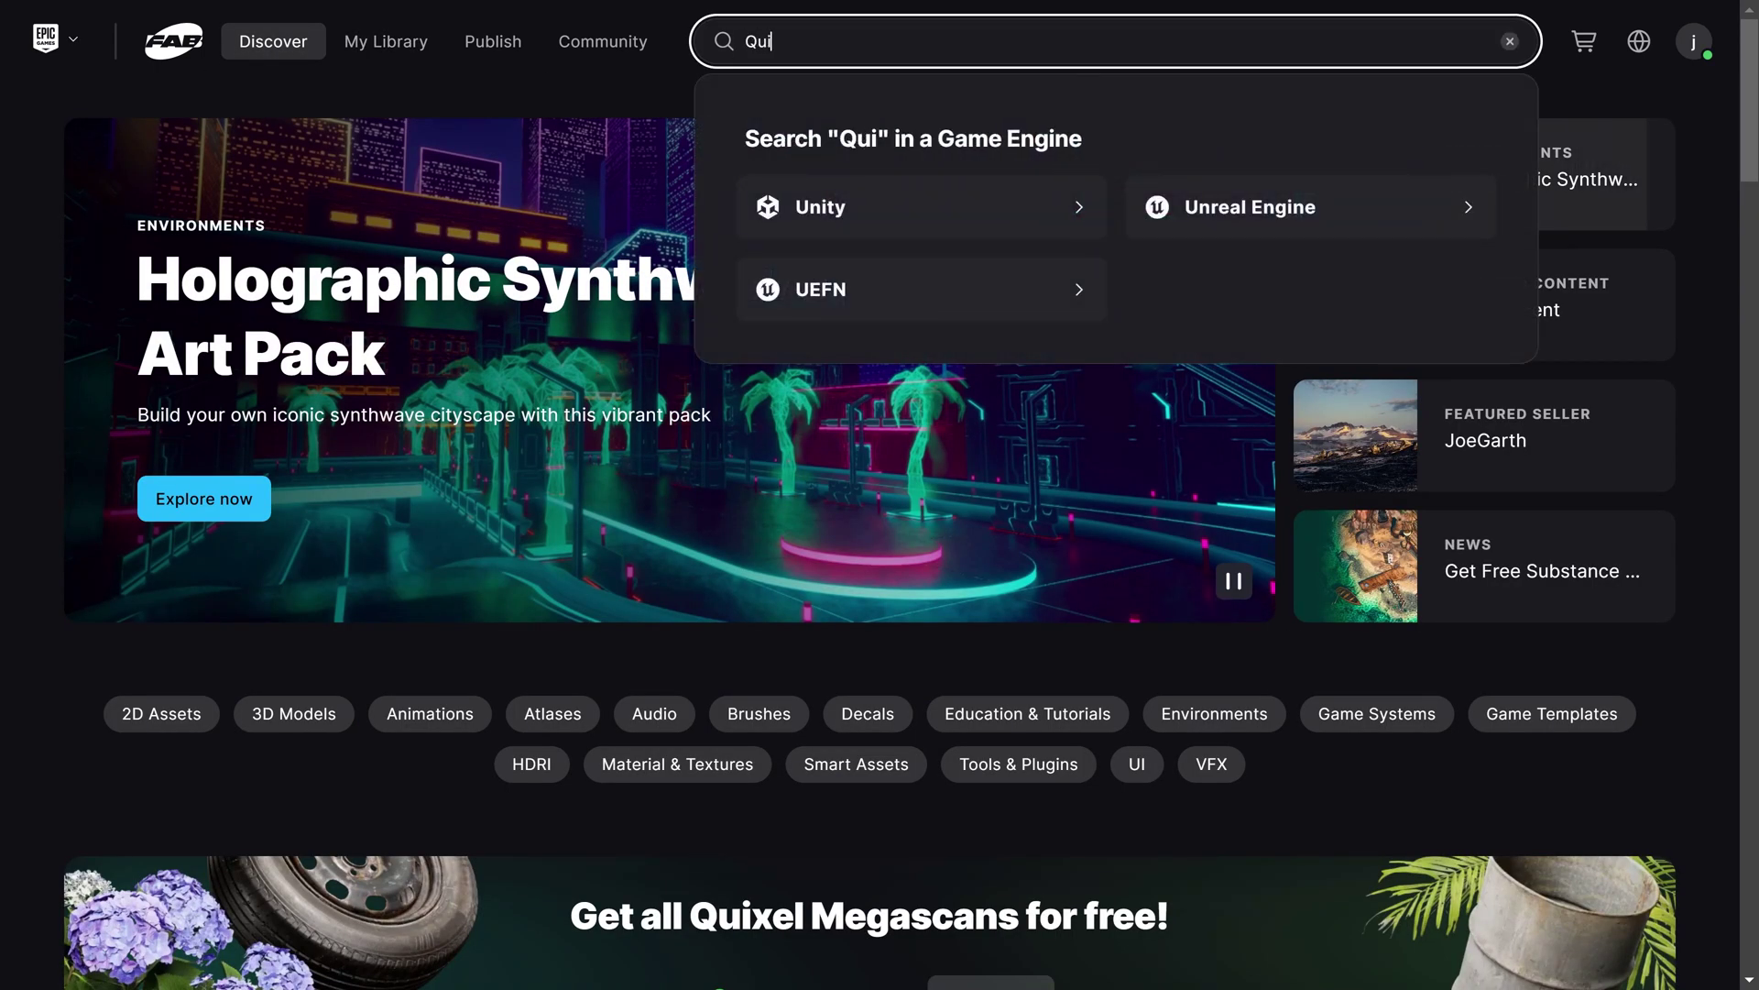
text(xel)
key(Return)
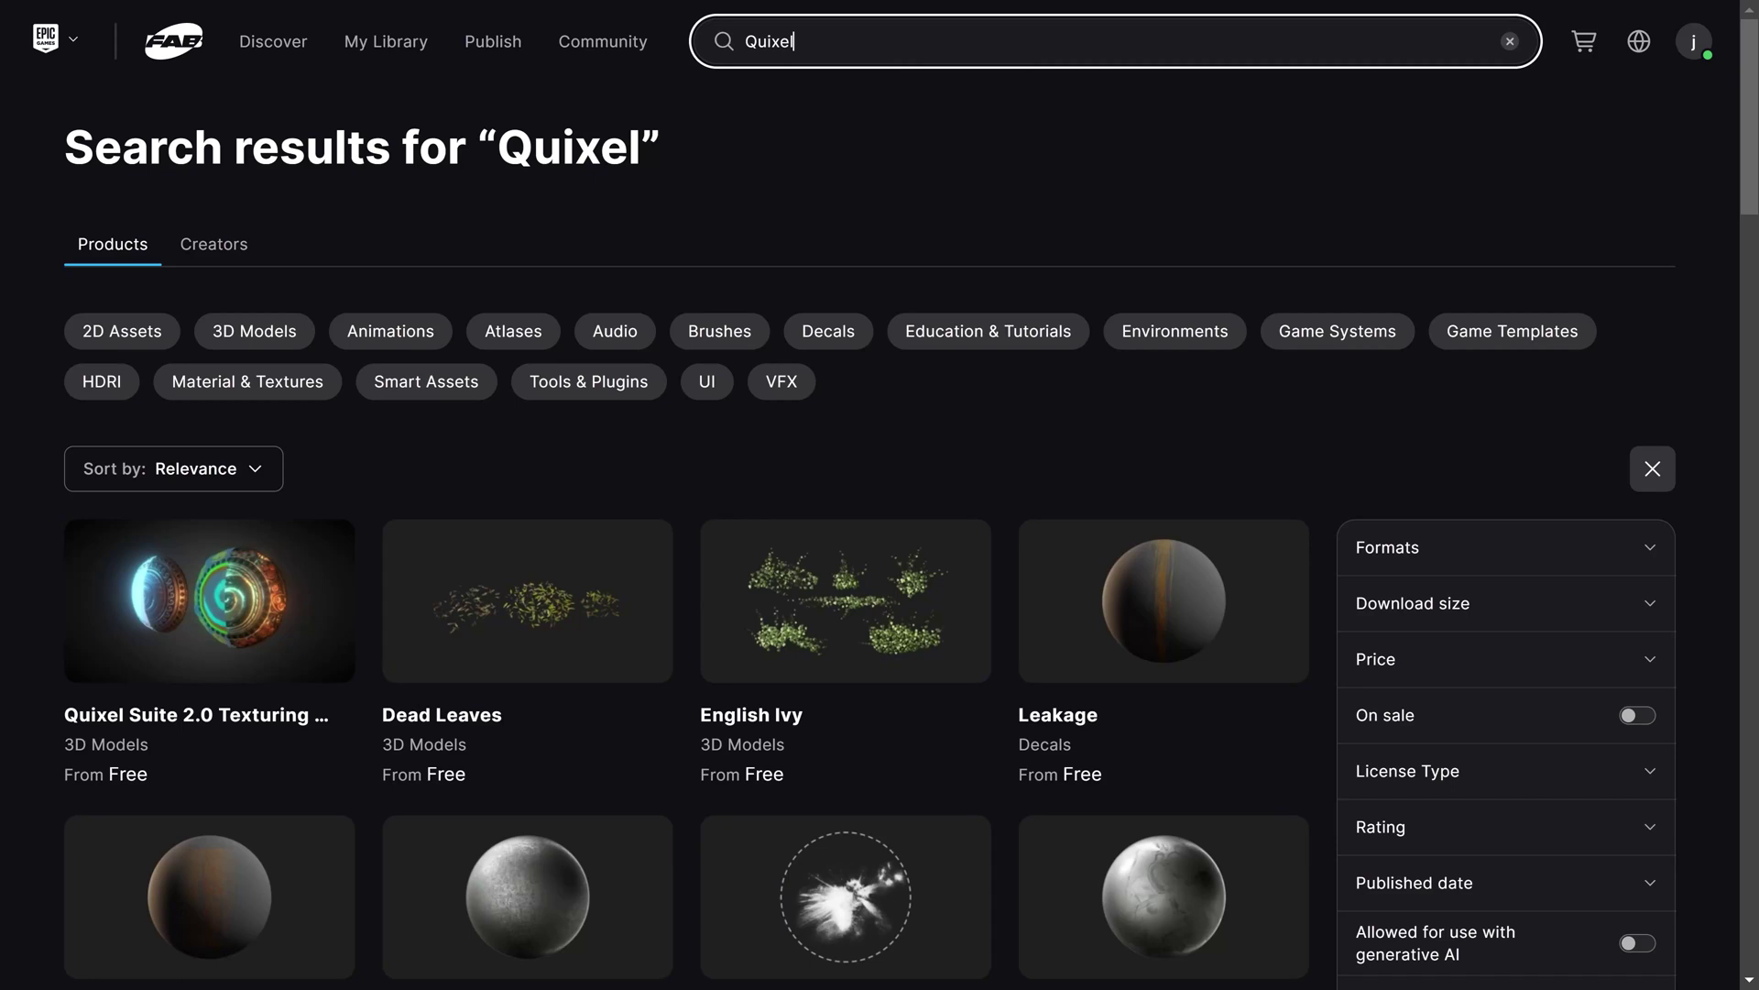
scroll(912, 523, down, 5)
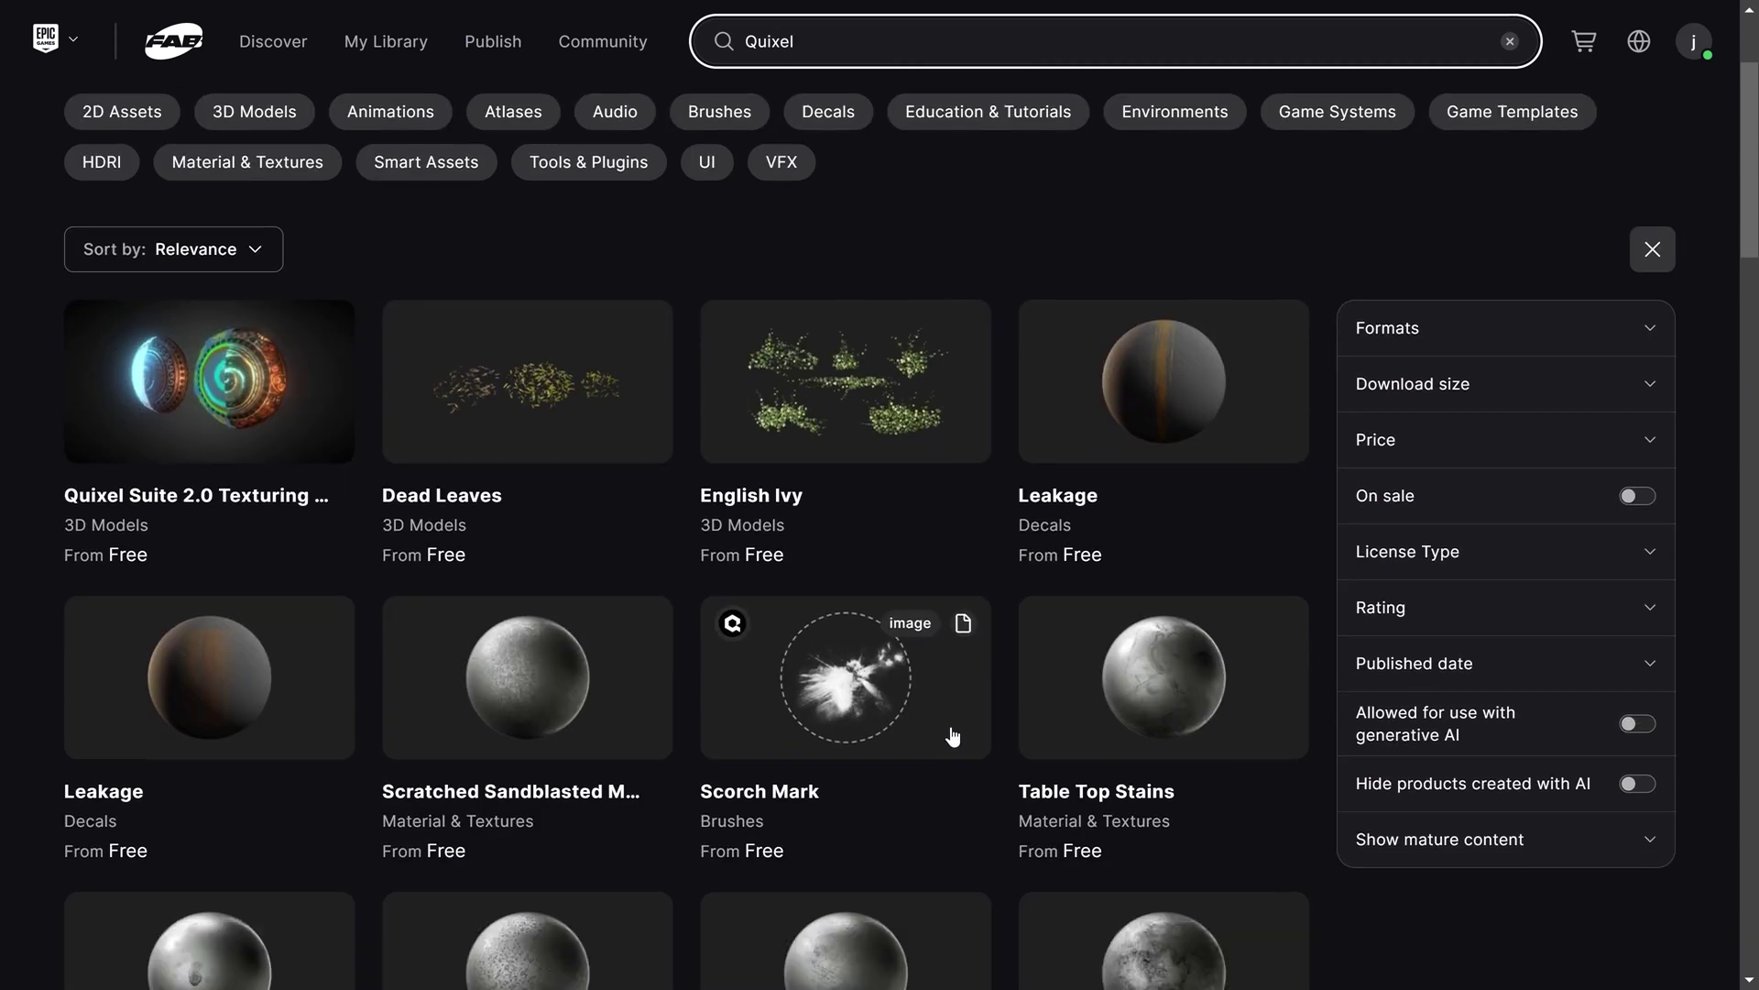
scroll(979, 717, down, 11)
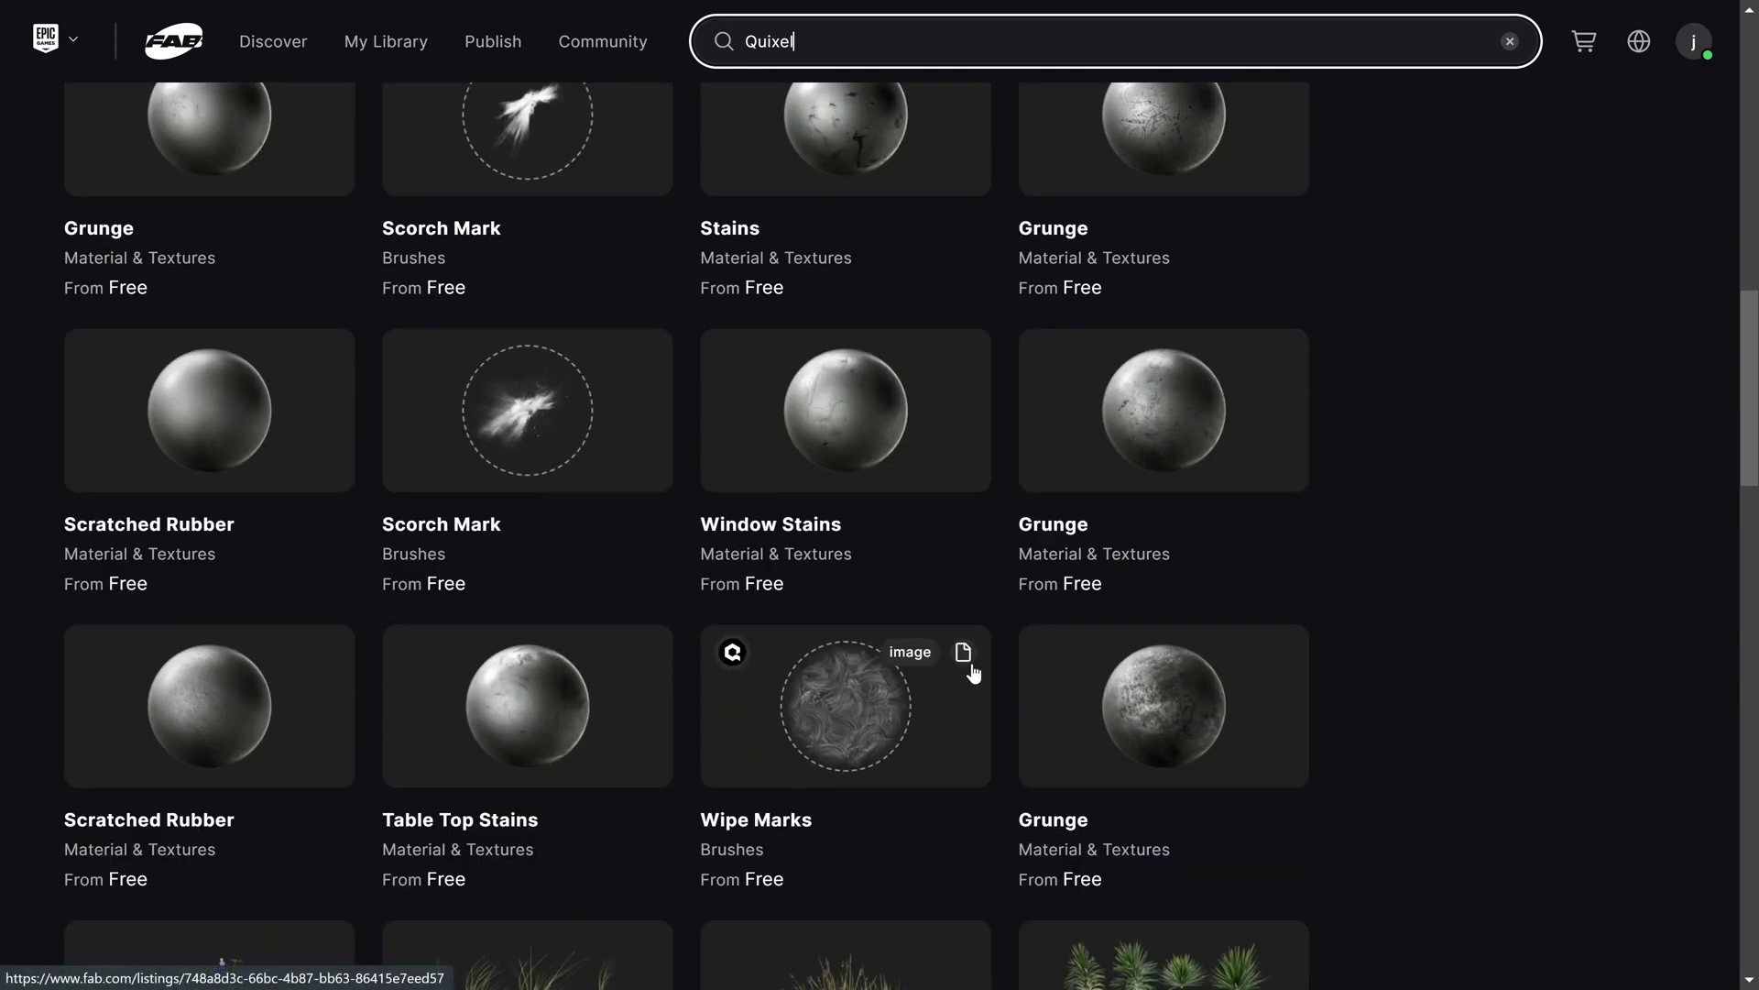
scroll(962, 698, down, 5)
scroll(961, 695, down, 7)
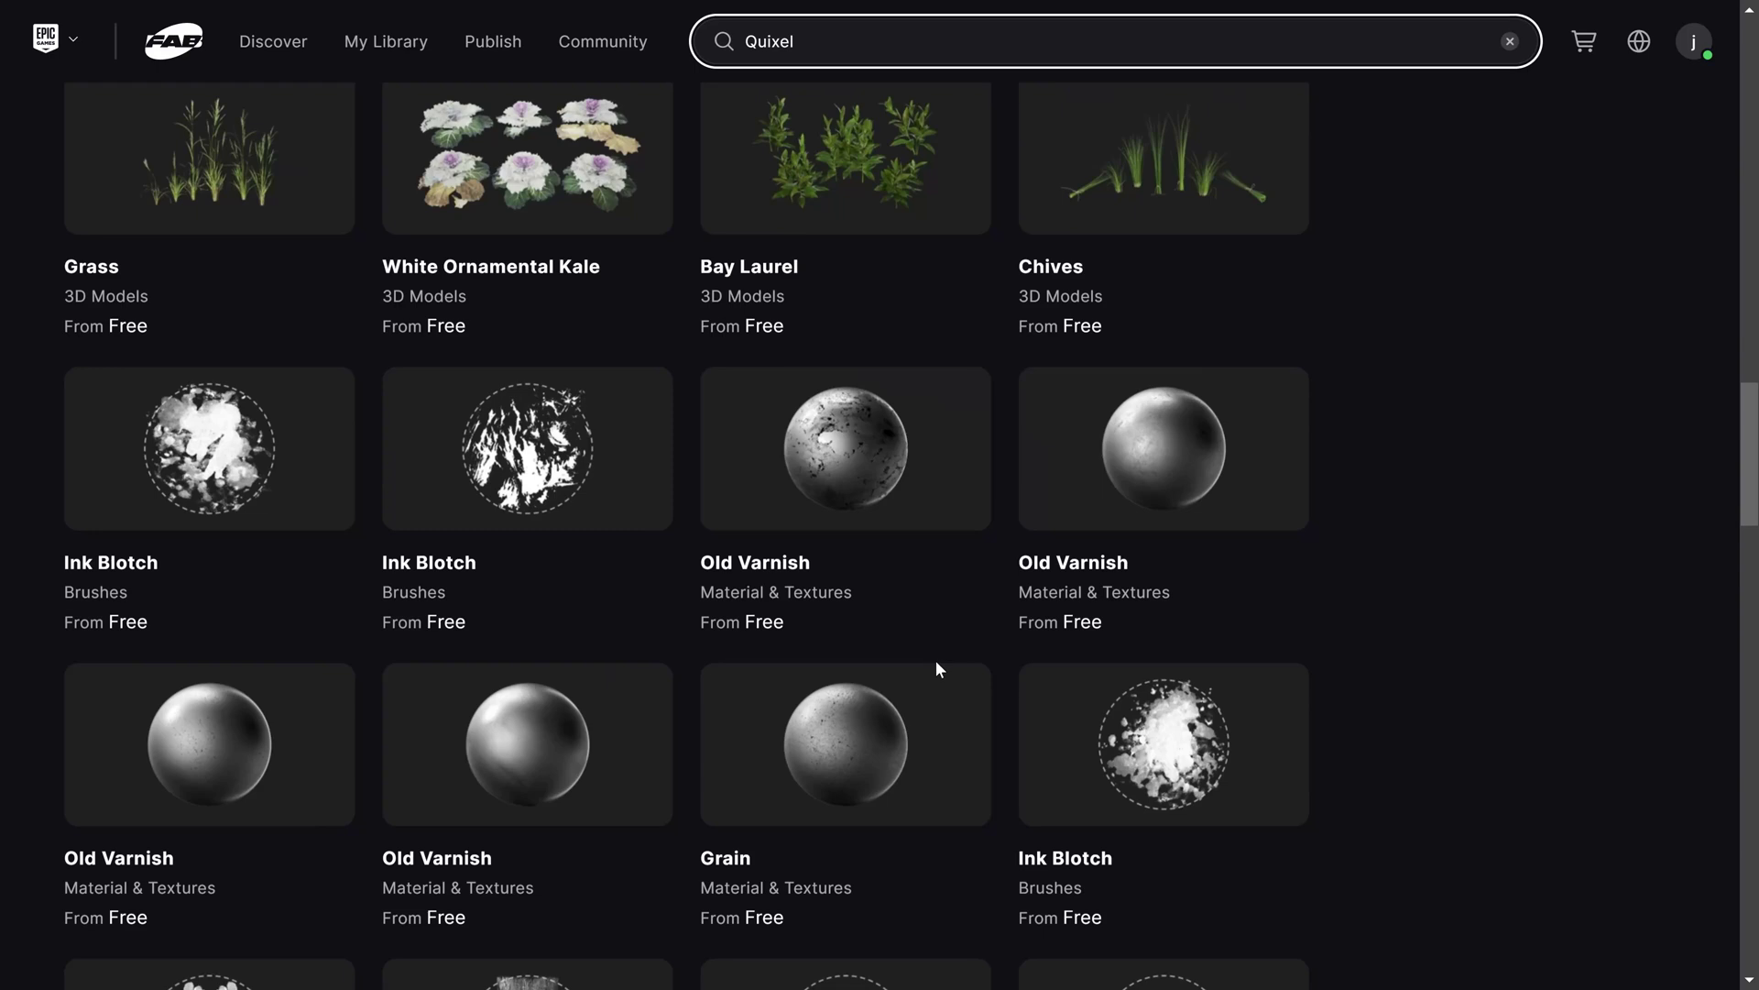
scroll(935, 667, up, 20)
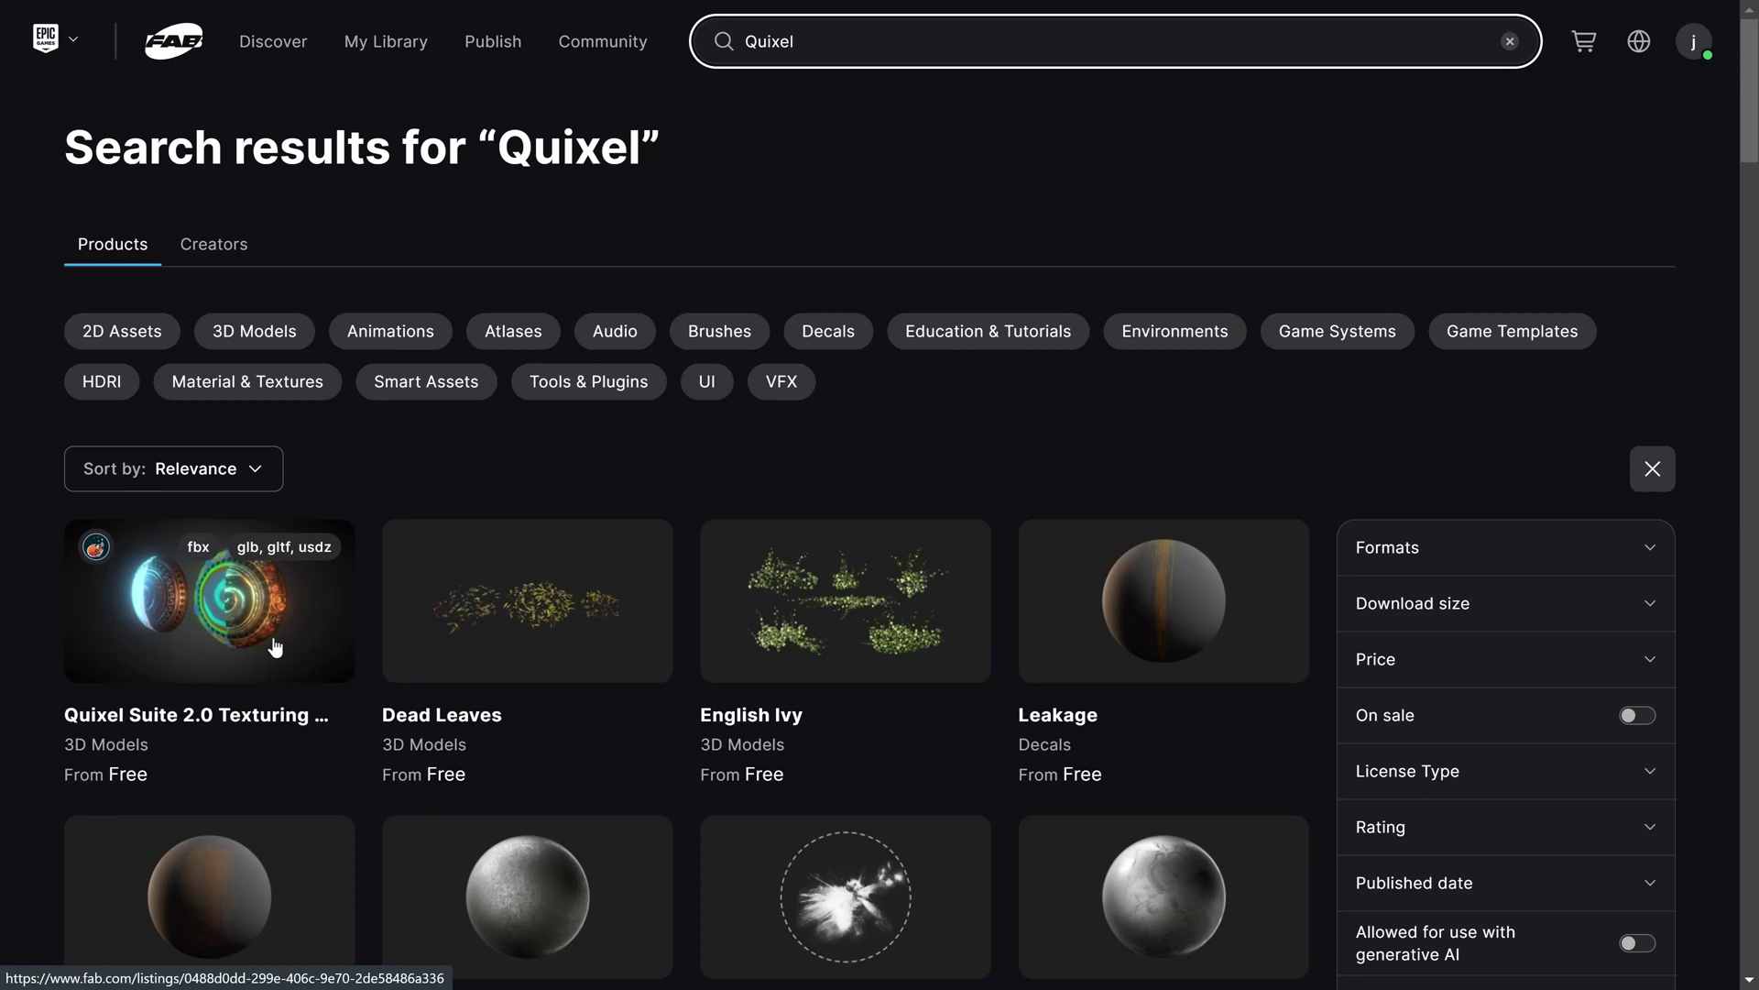
Step: Switch the results to Creators and open Quixel's seller page
click(215, 246)
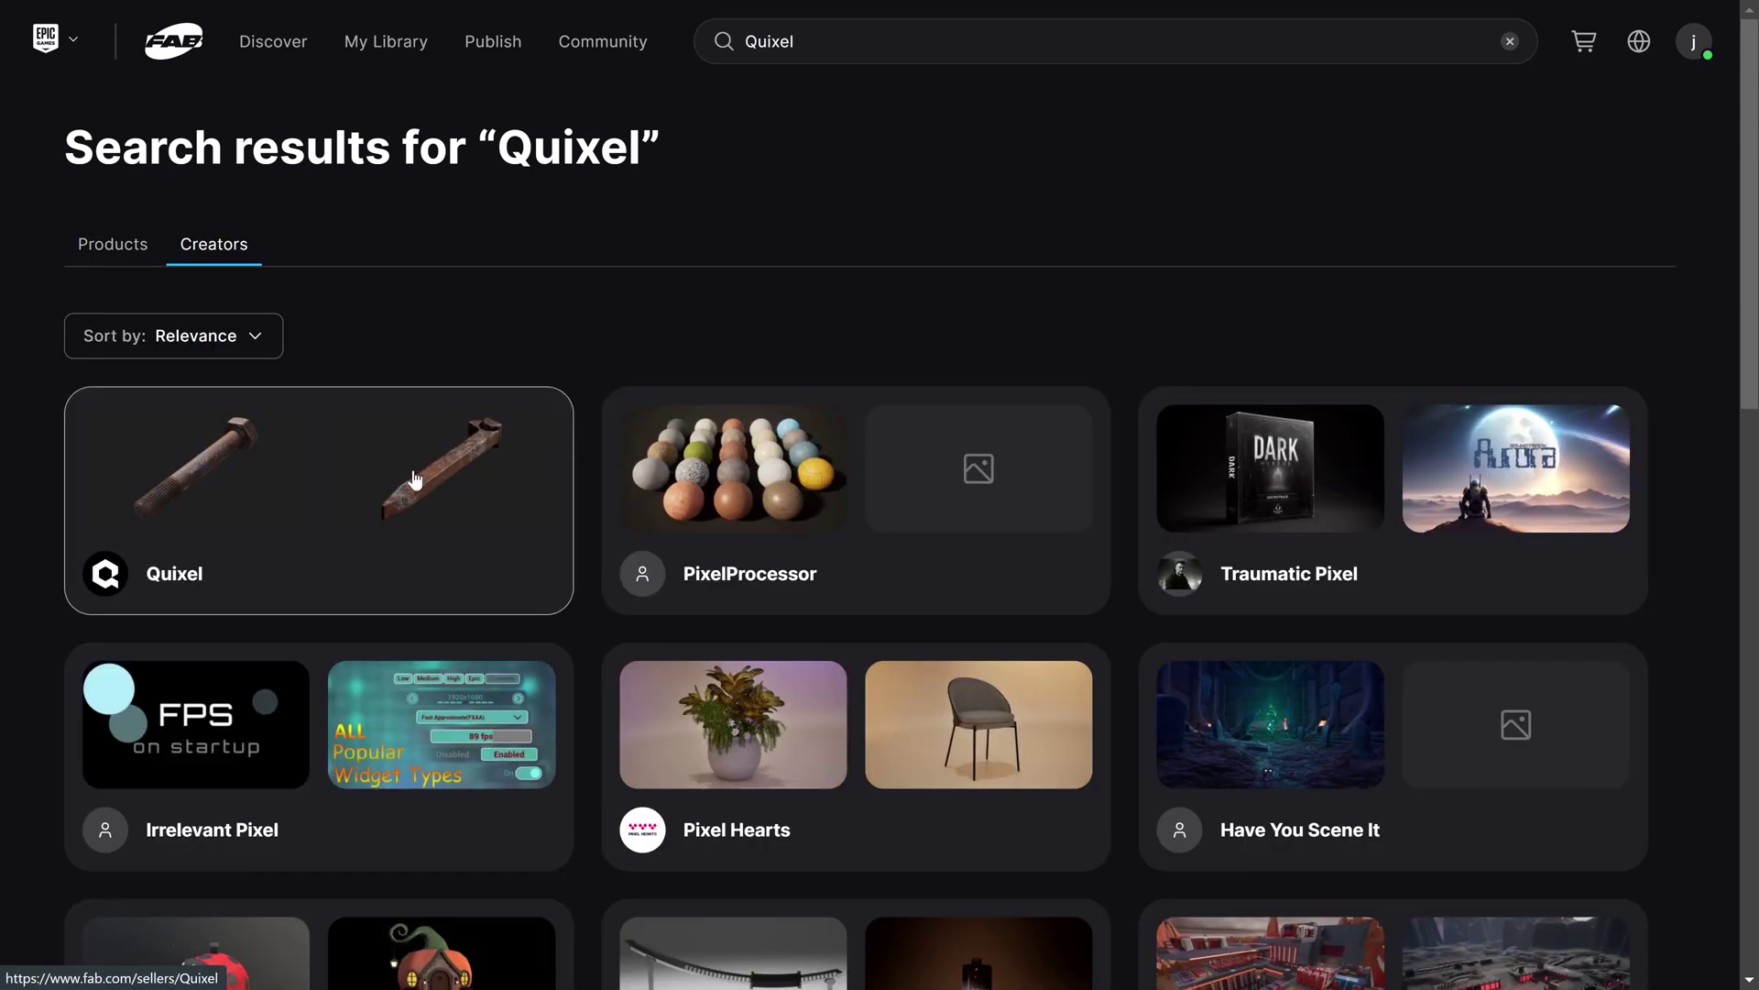
click(331, 498)
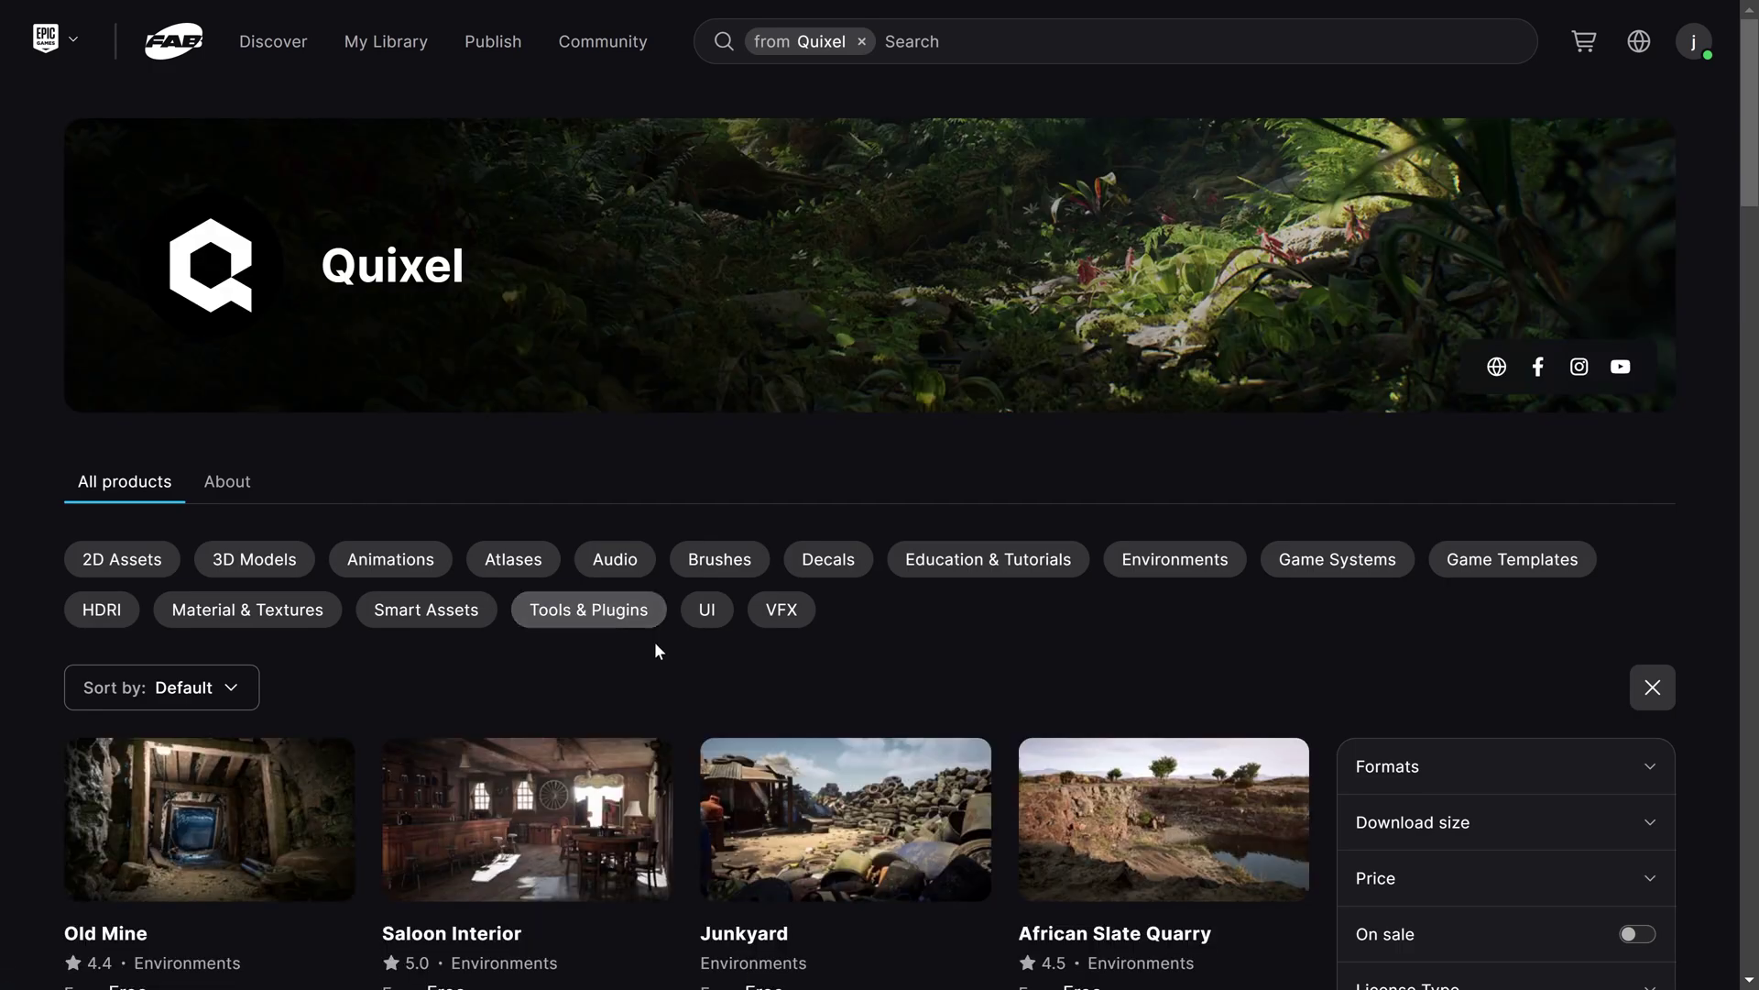
scroll(678, 655, down, 3)
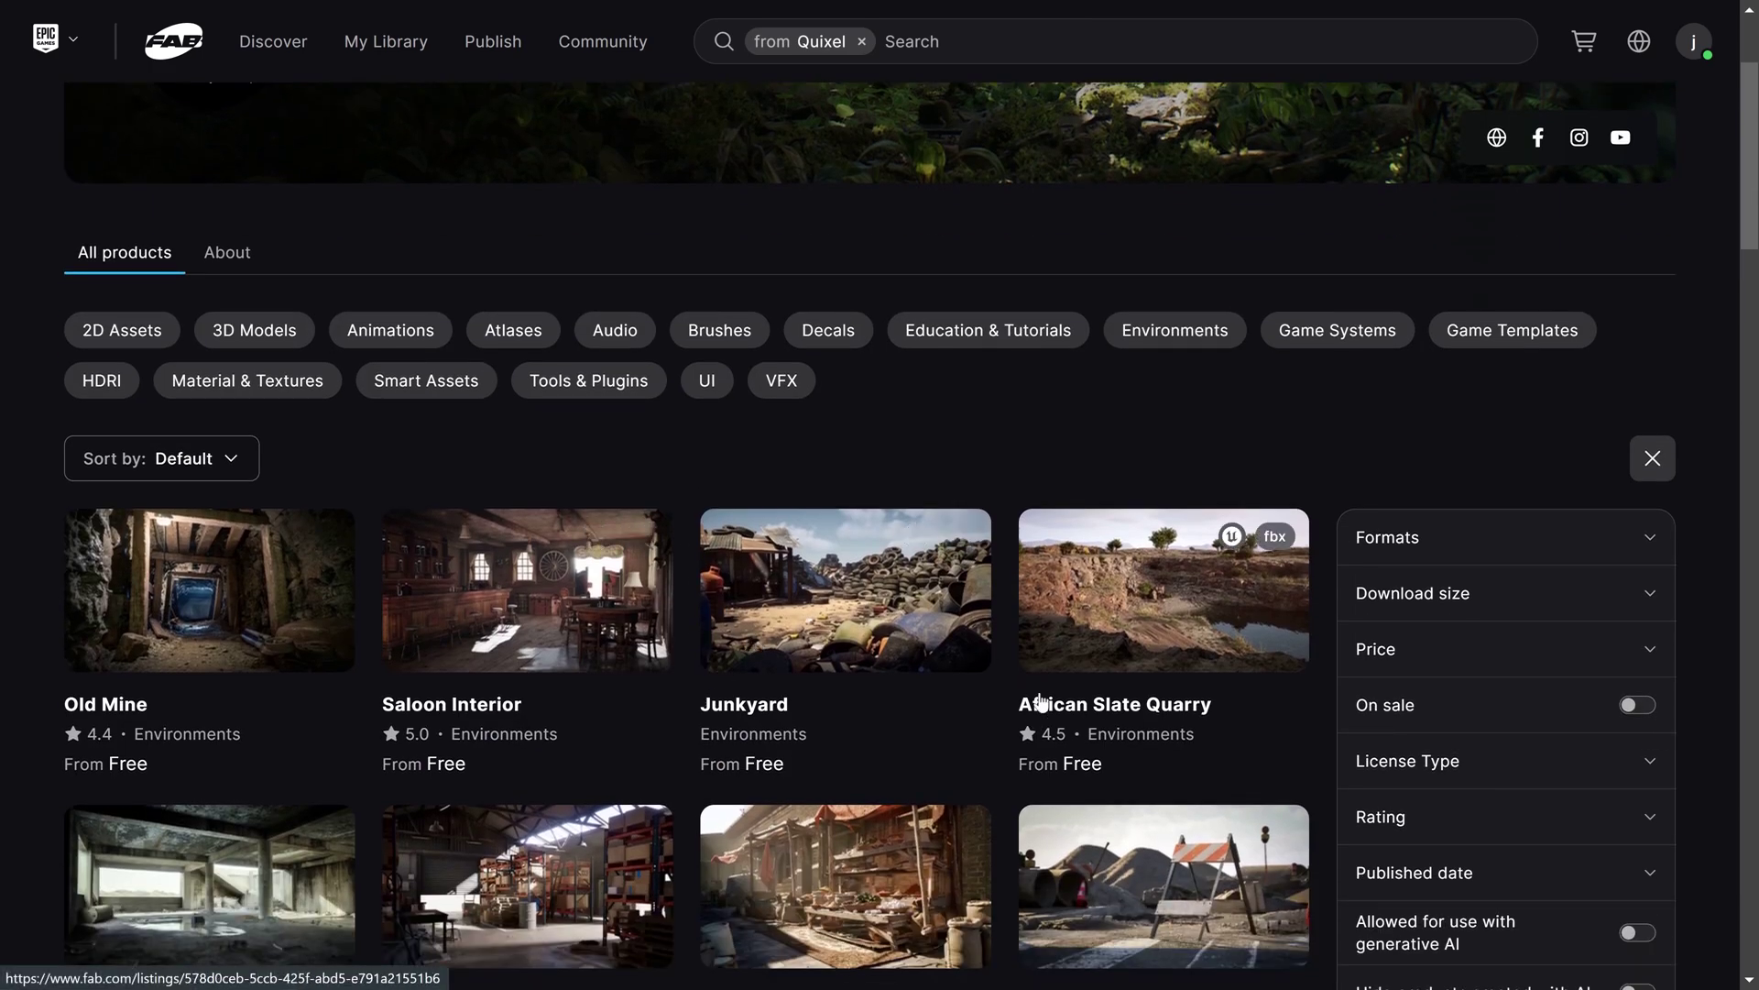
scroll(1054, 678, down, 5)
scroll(1048, 694, down, 8)
scroll(931, 606, up, 15)
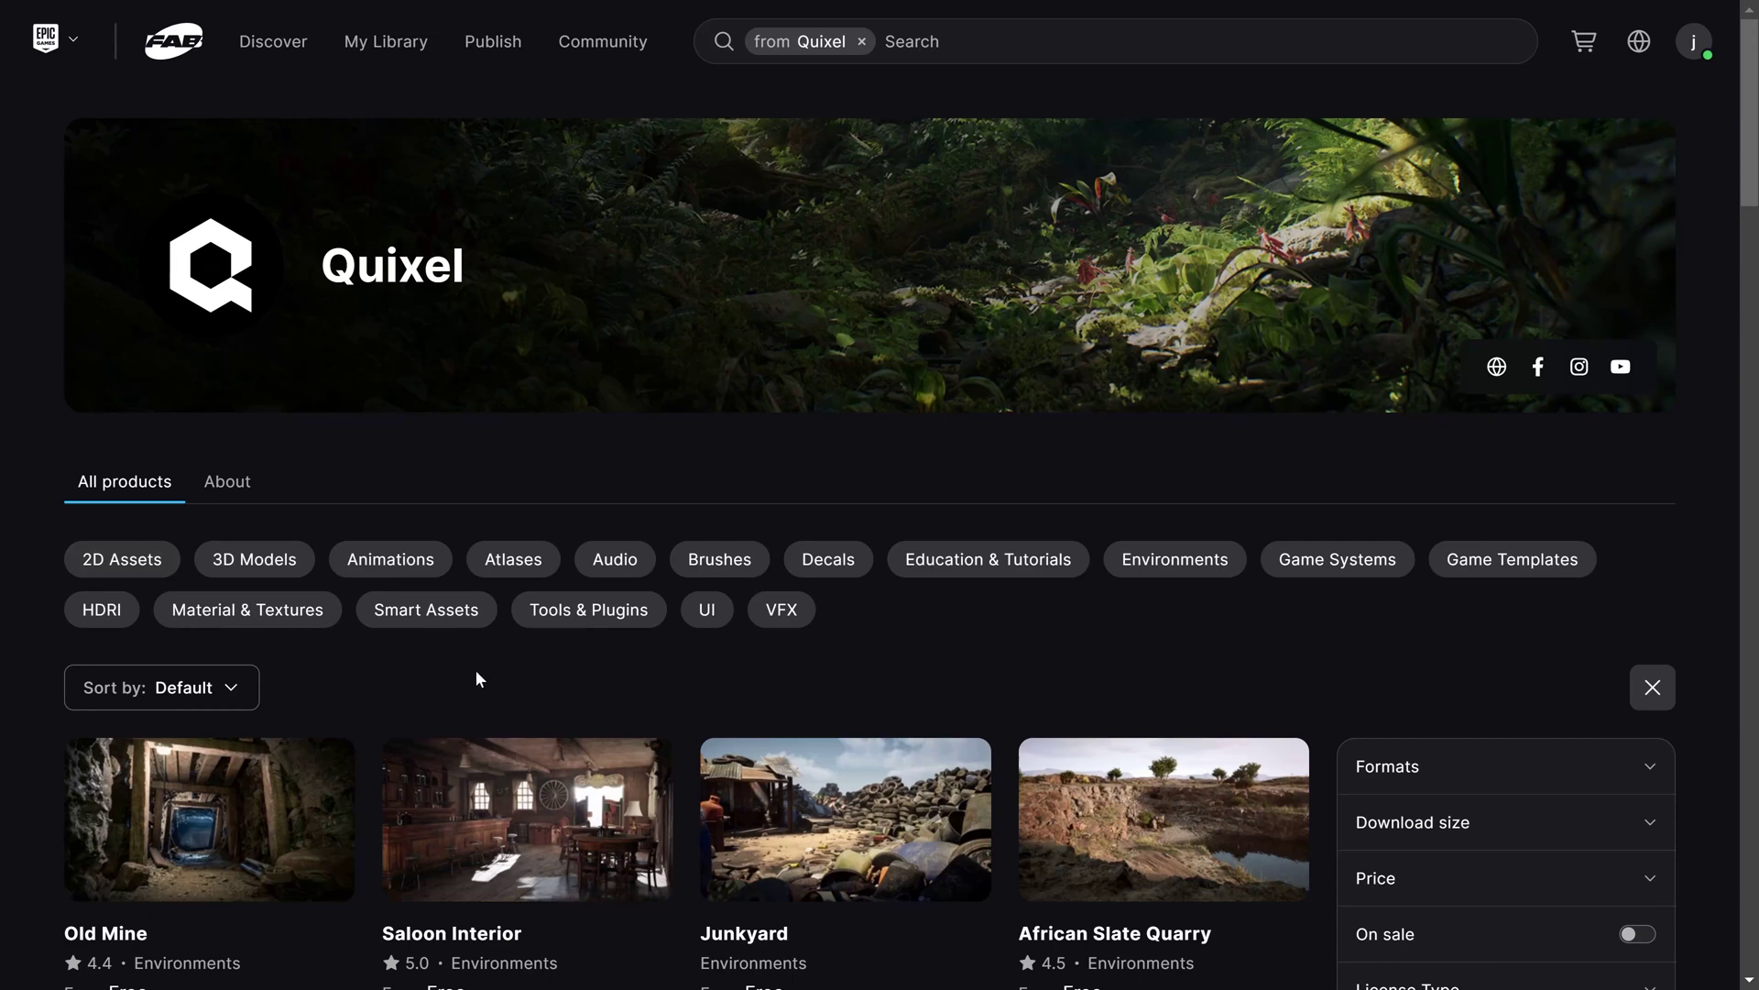
Step: Filter Quixel's products to Material & Textures and open Desert Outback Ground Mud Rocky 01
click(250, 612)
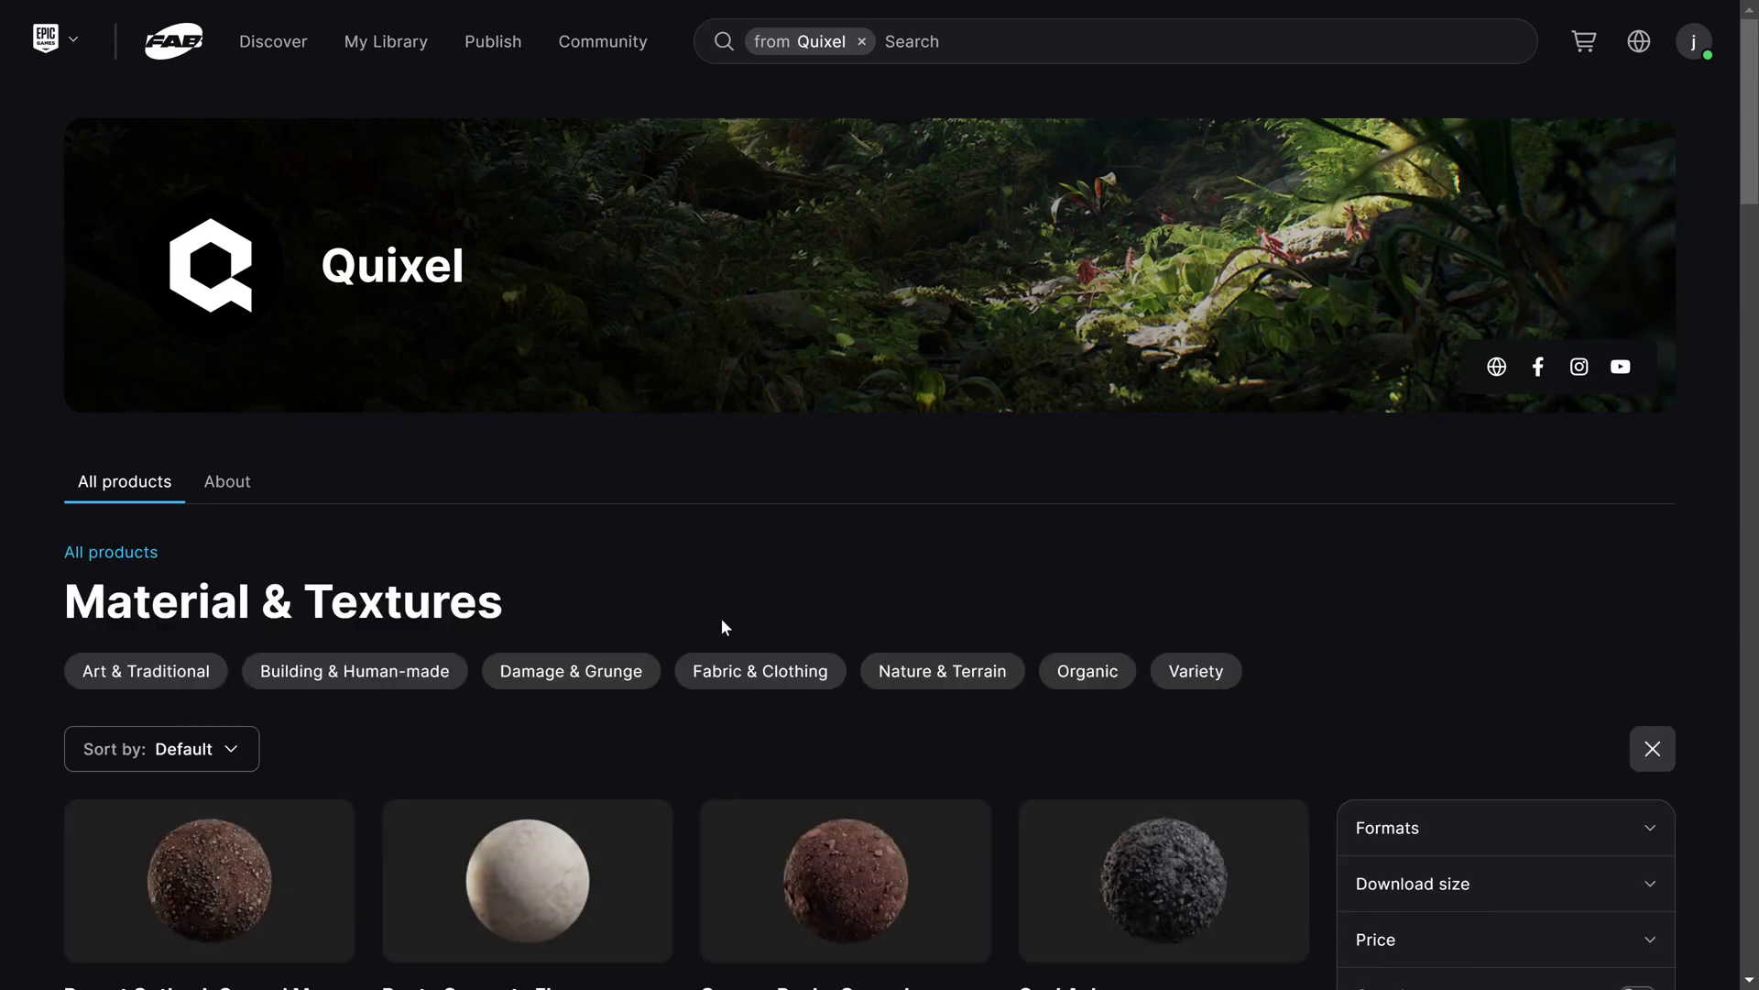
scroll(872, 612, down, 3)
scroll(904, 609, down, 5)
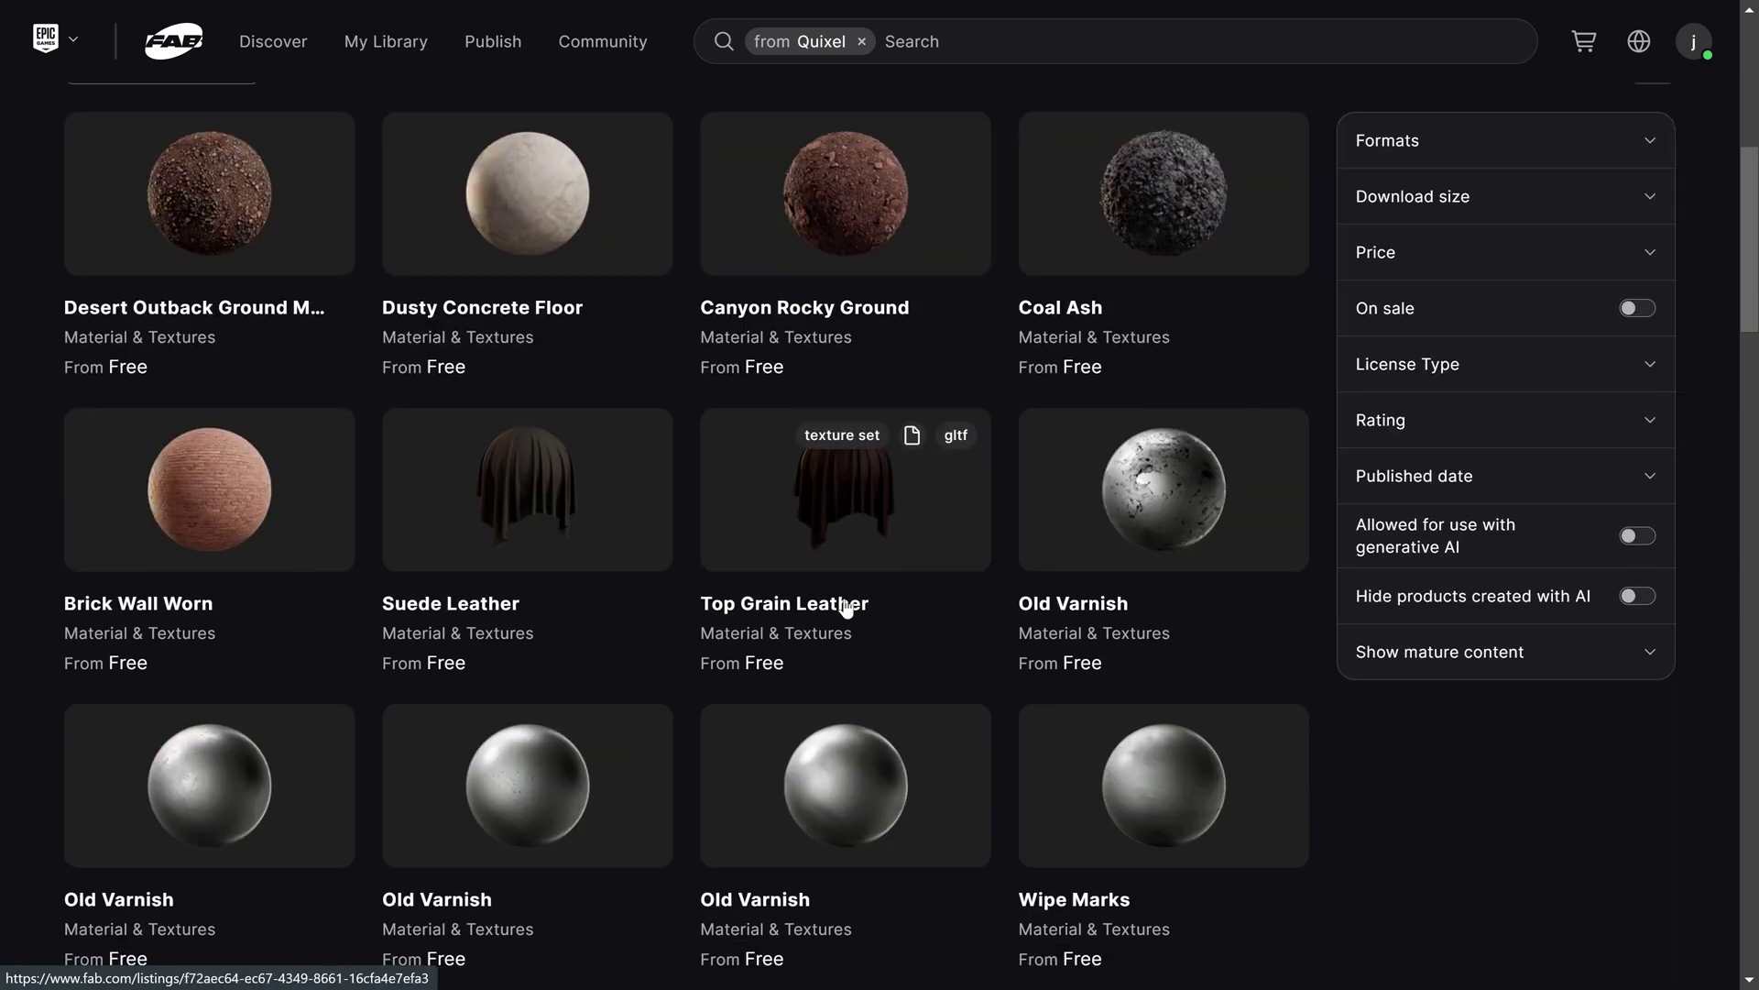
scroll(805, 601, up, 1)
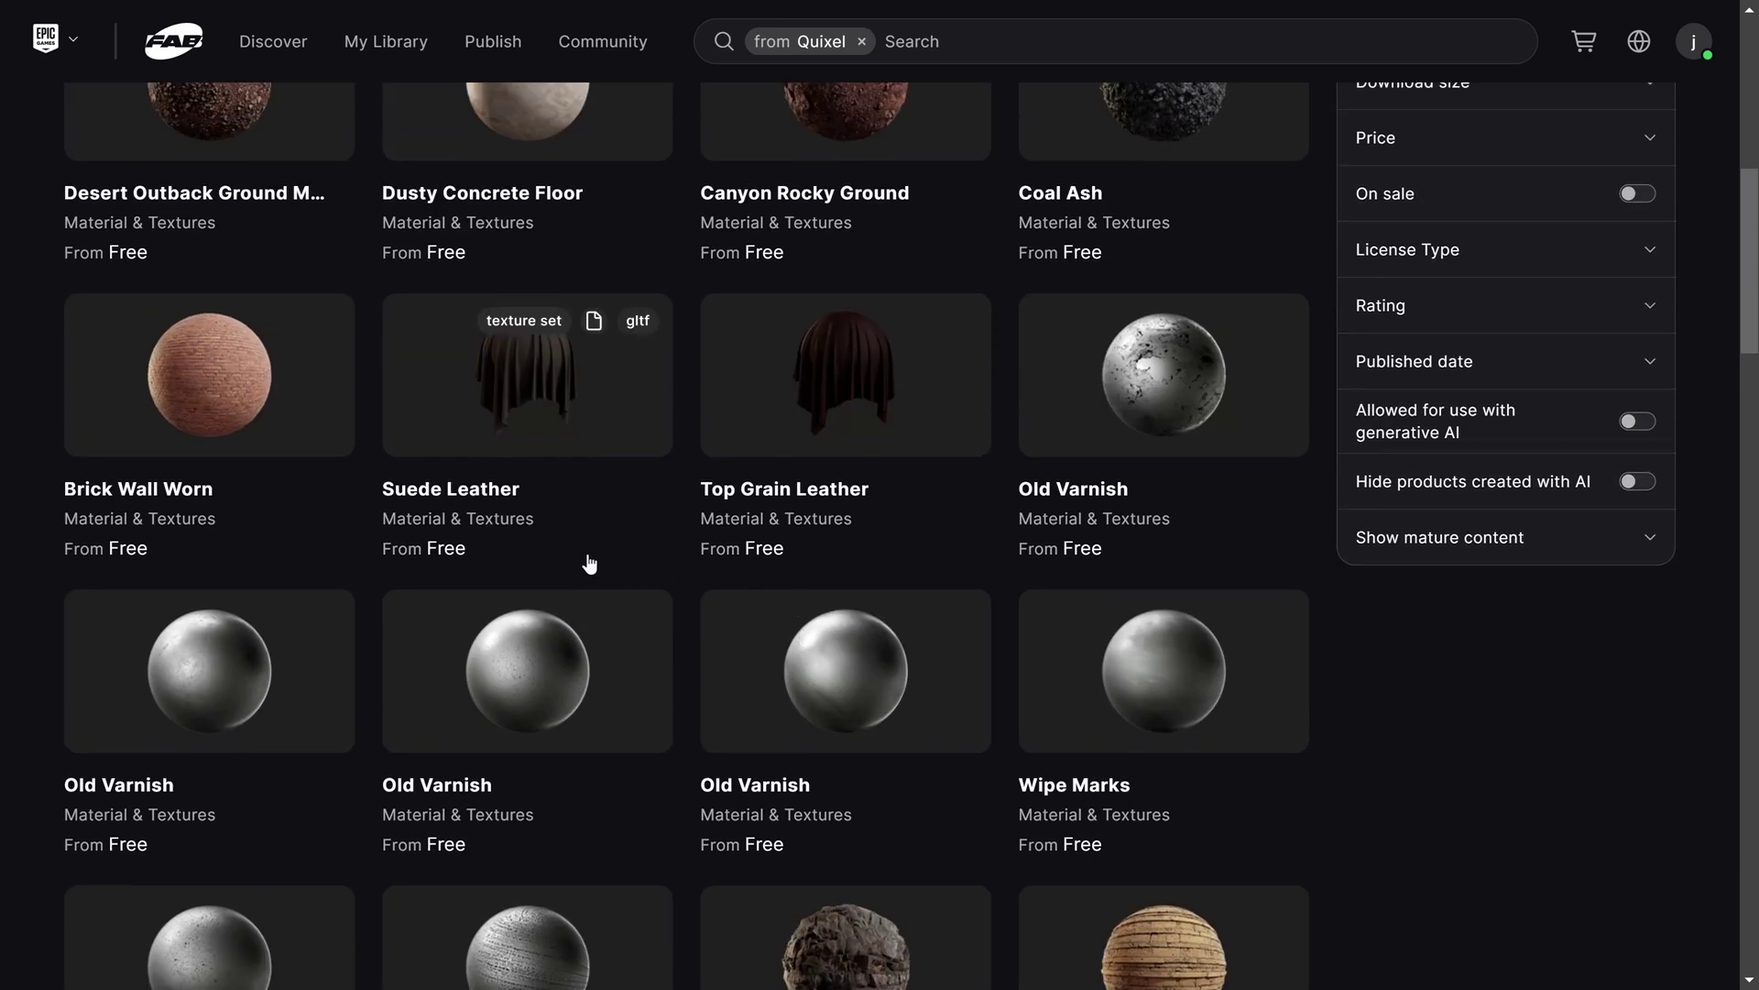
scroll(684, 596, up, 5)
scroll(668, 581, down, 2)
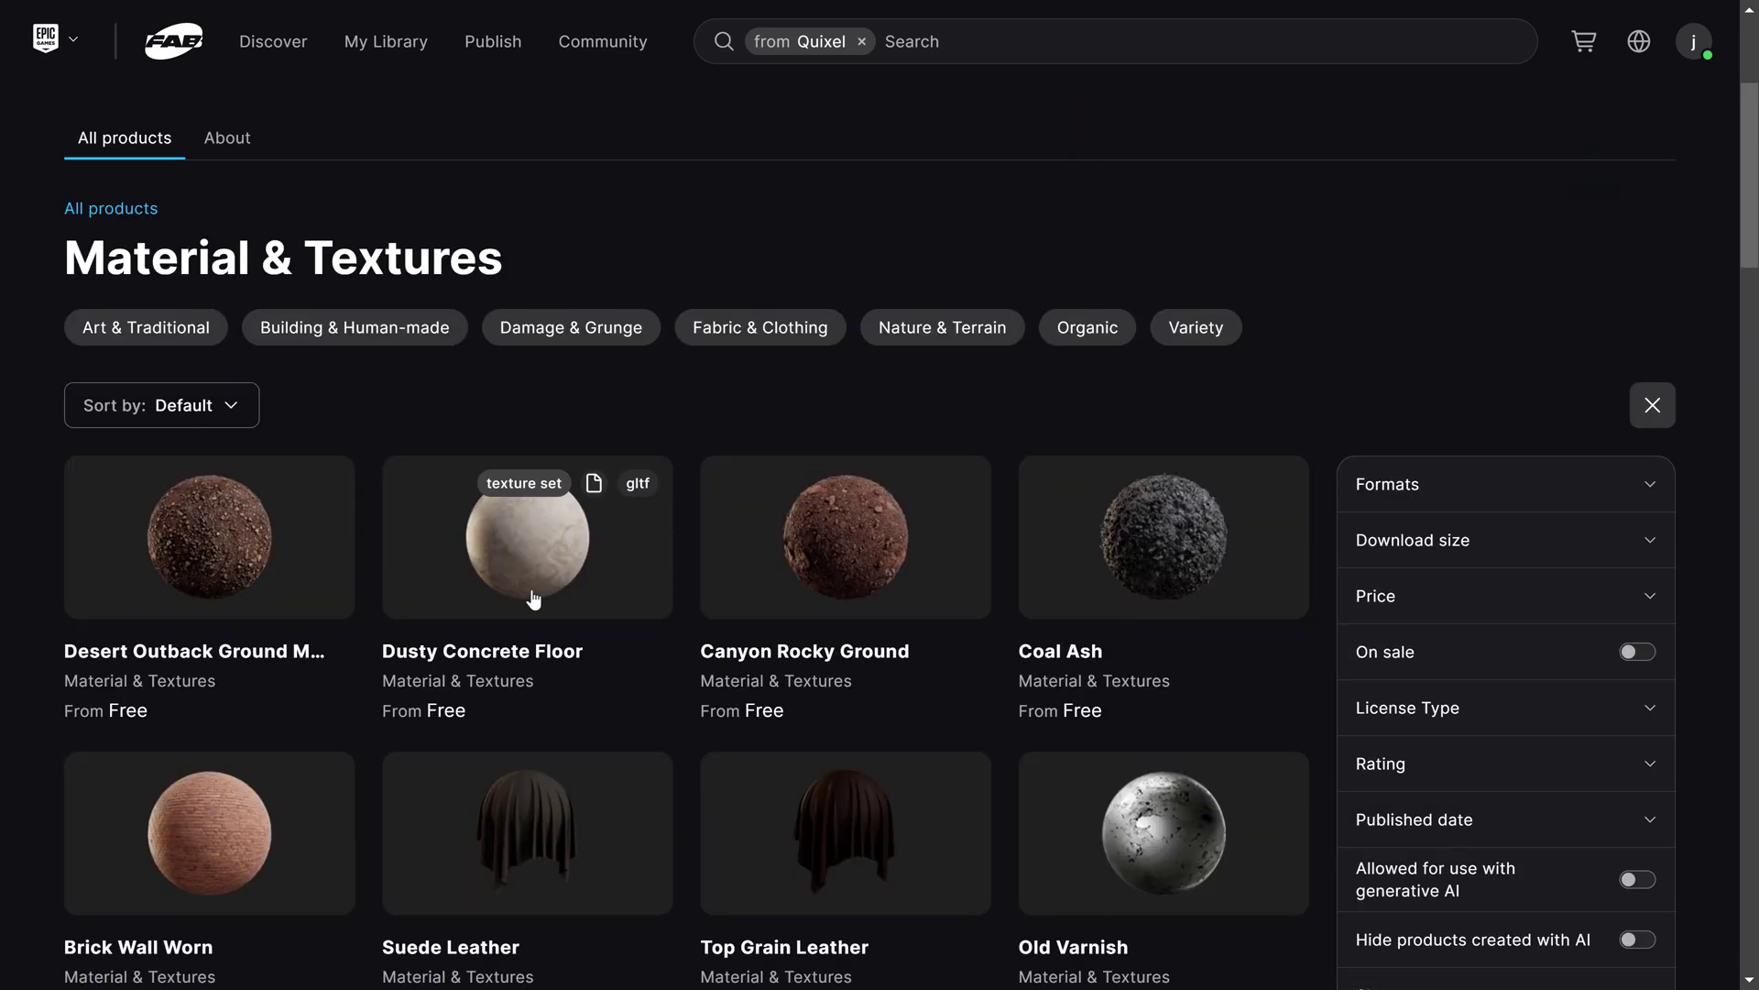
click(219, 586)
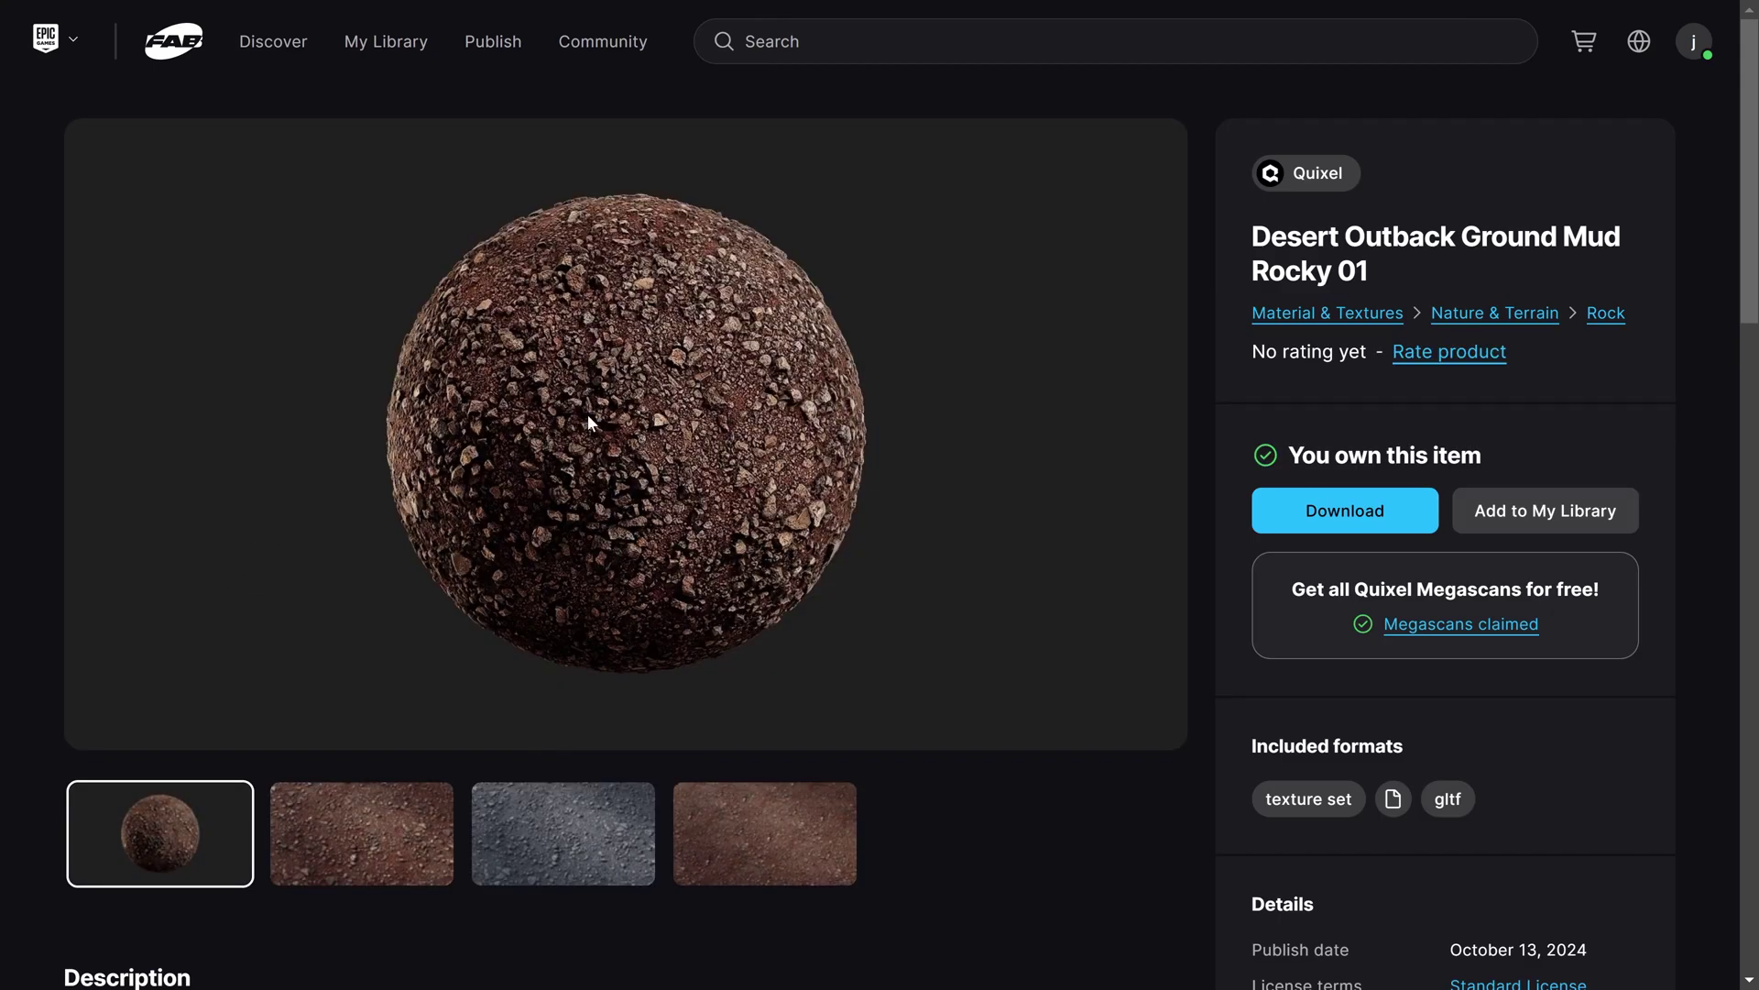
Step: Add Desert Outback Ground Mud Rocky 01 to My Library, then reopen its page from there
drag(1487, 451, 1250, 436)
click(1501, 453)
click(1542, 517)
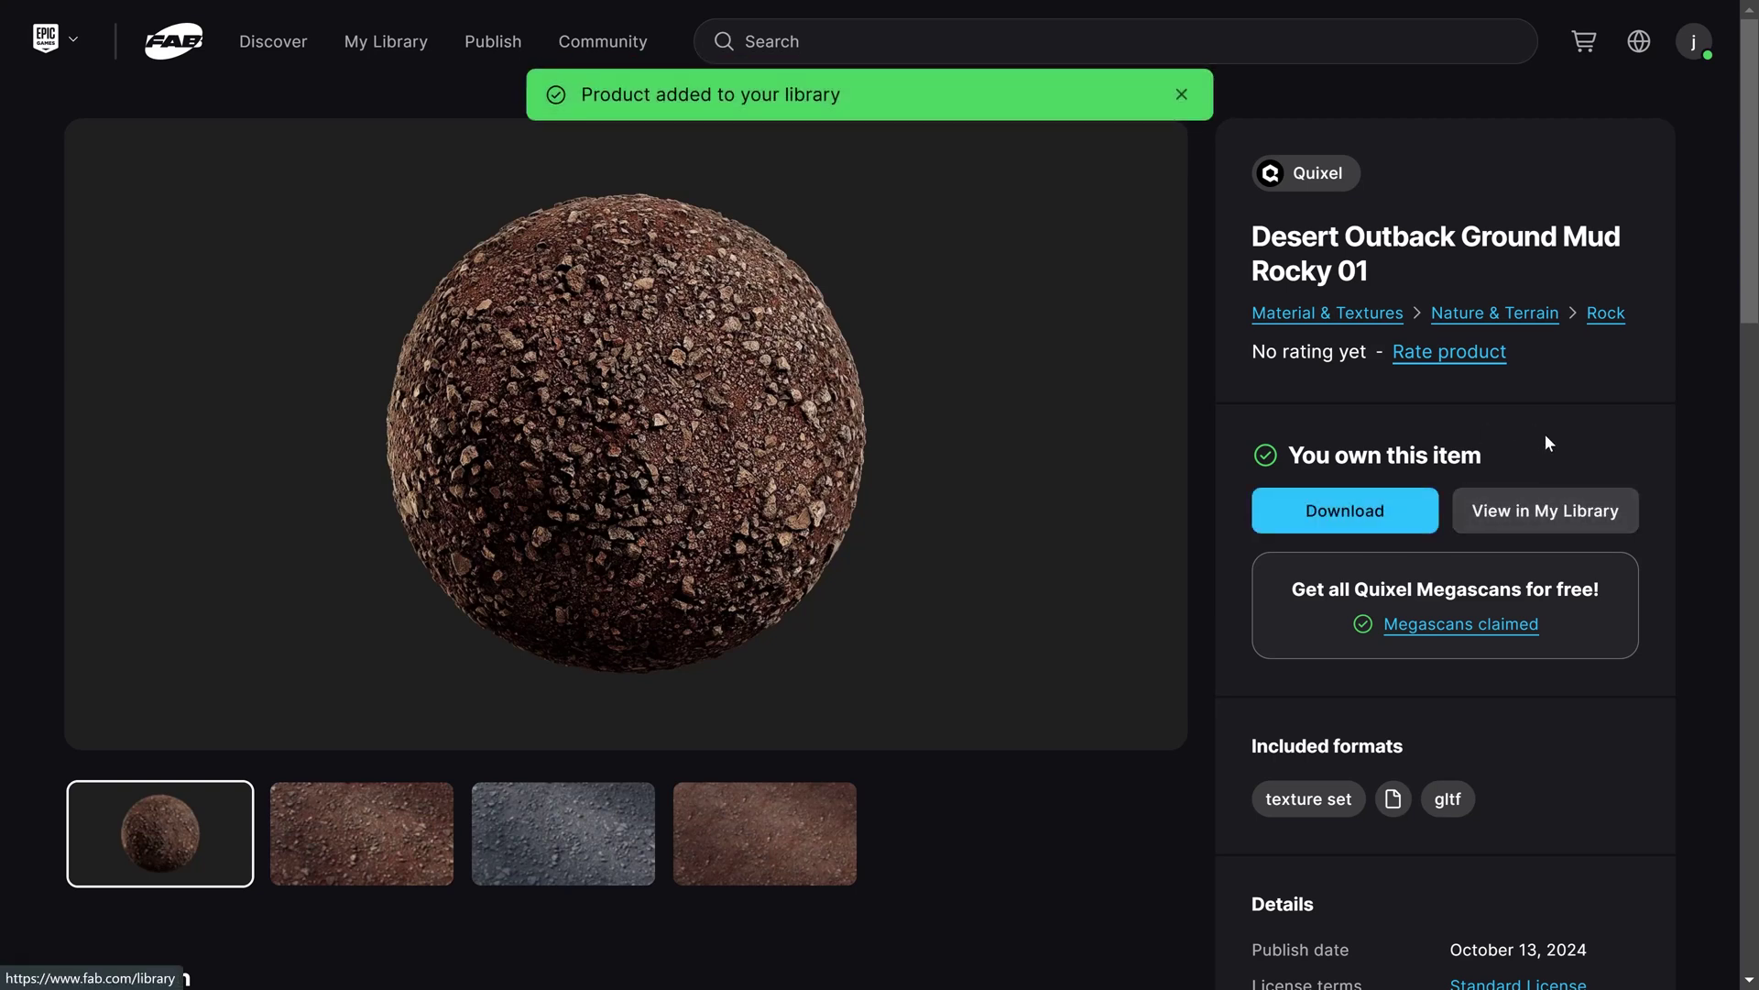
click(1540, 511)
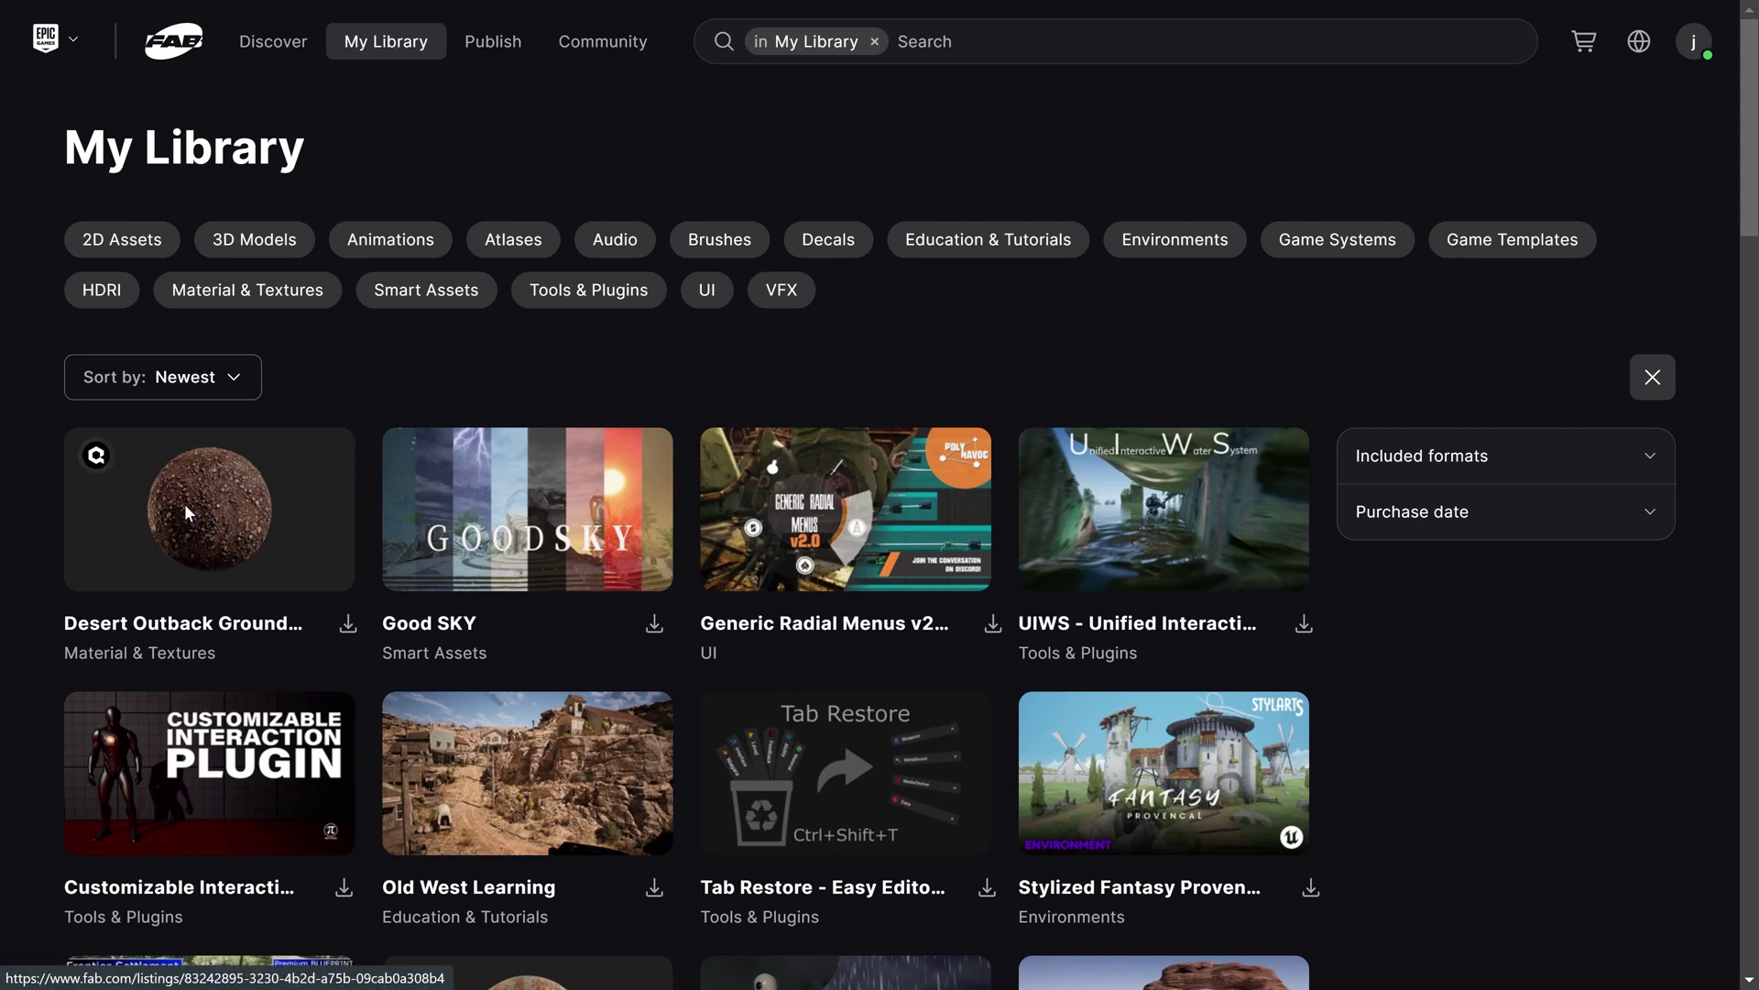
click(185, 503)
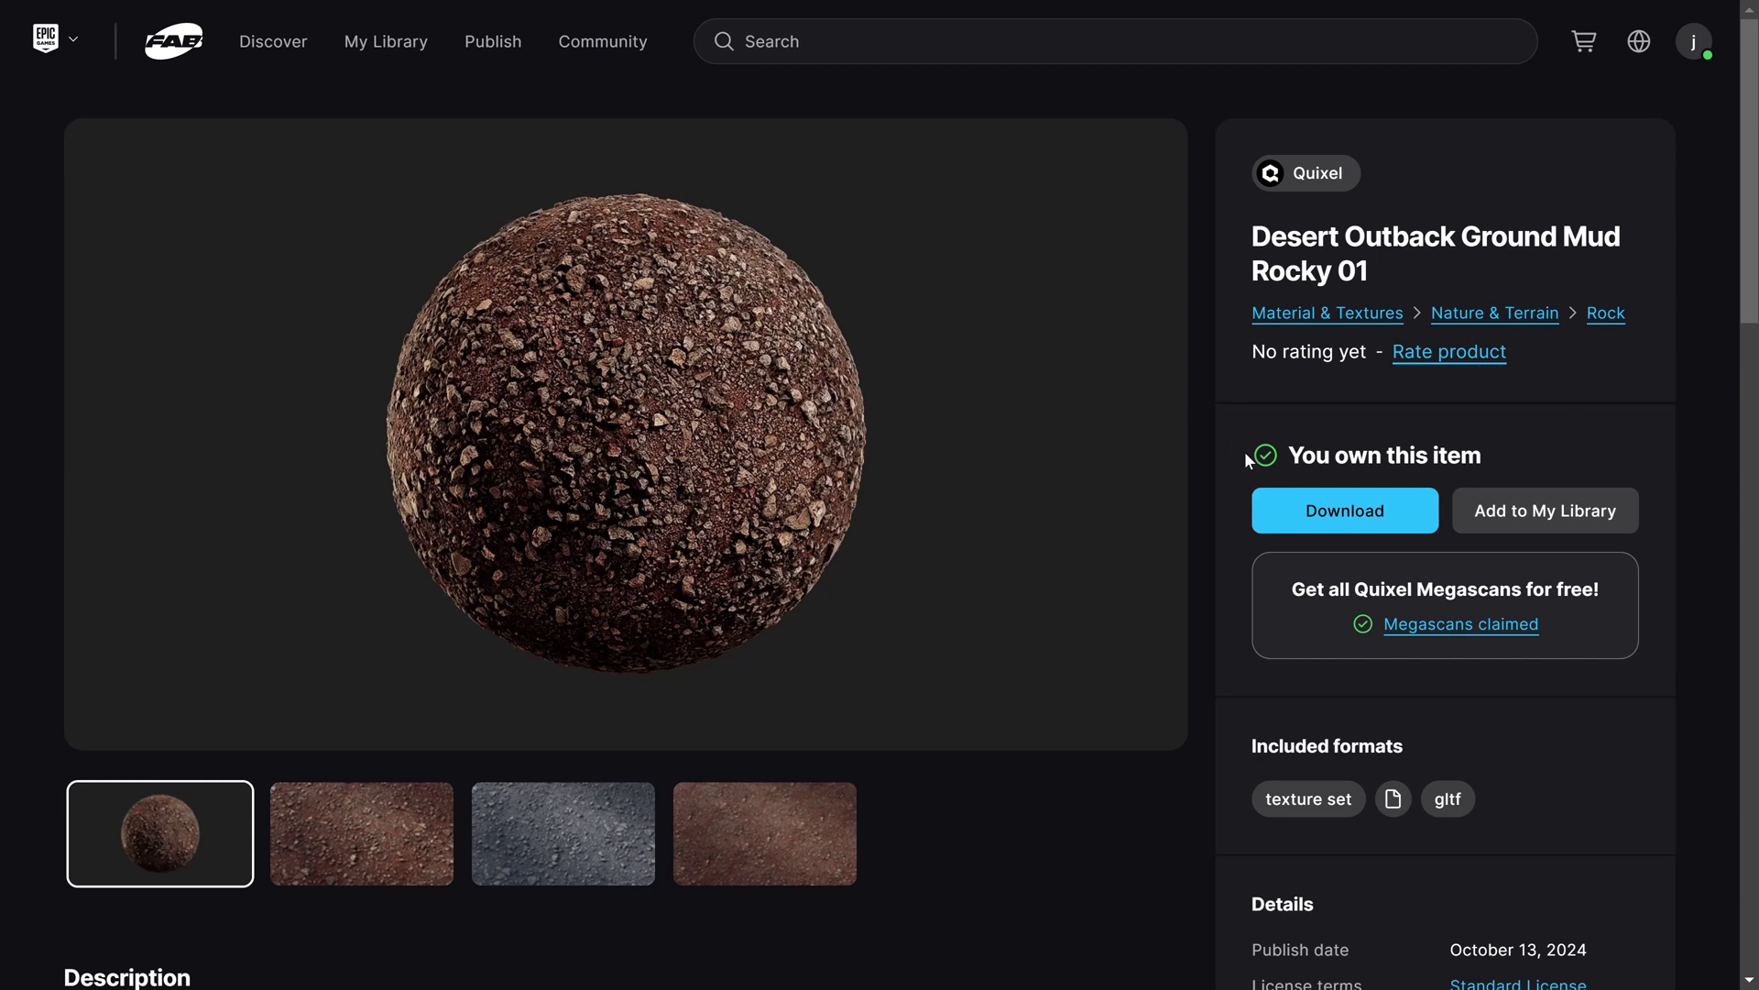
Step: Show the mud material's Download dialog and review its texture set and gltf files
click(1319, 502)
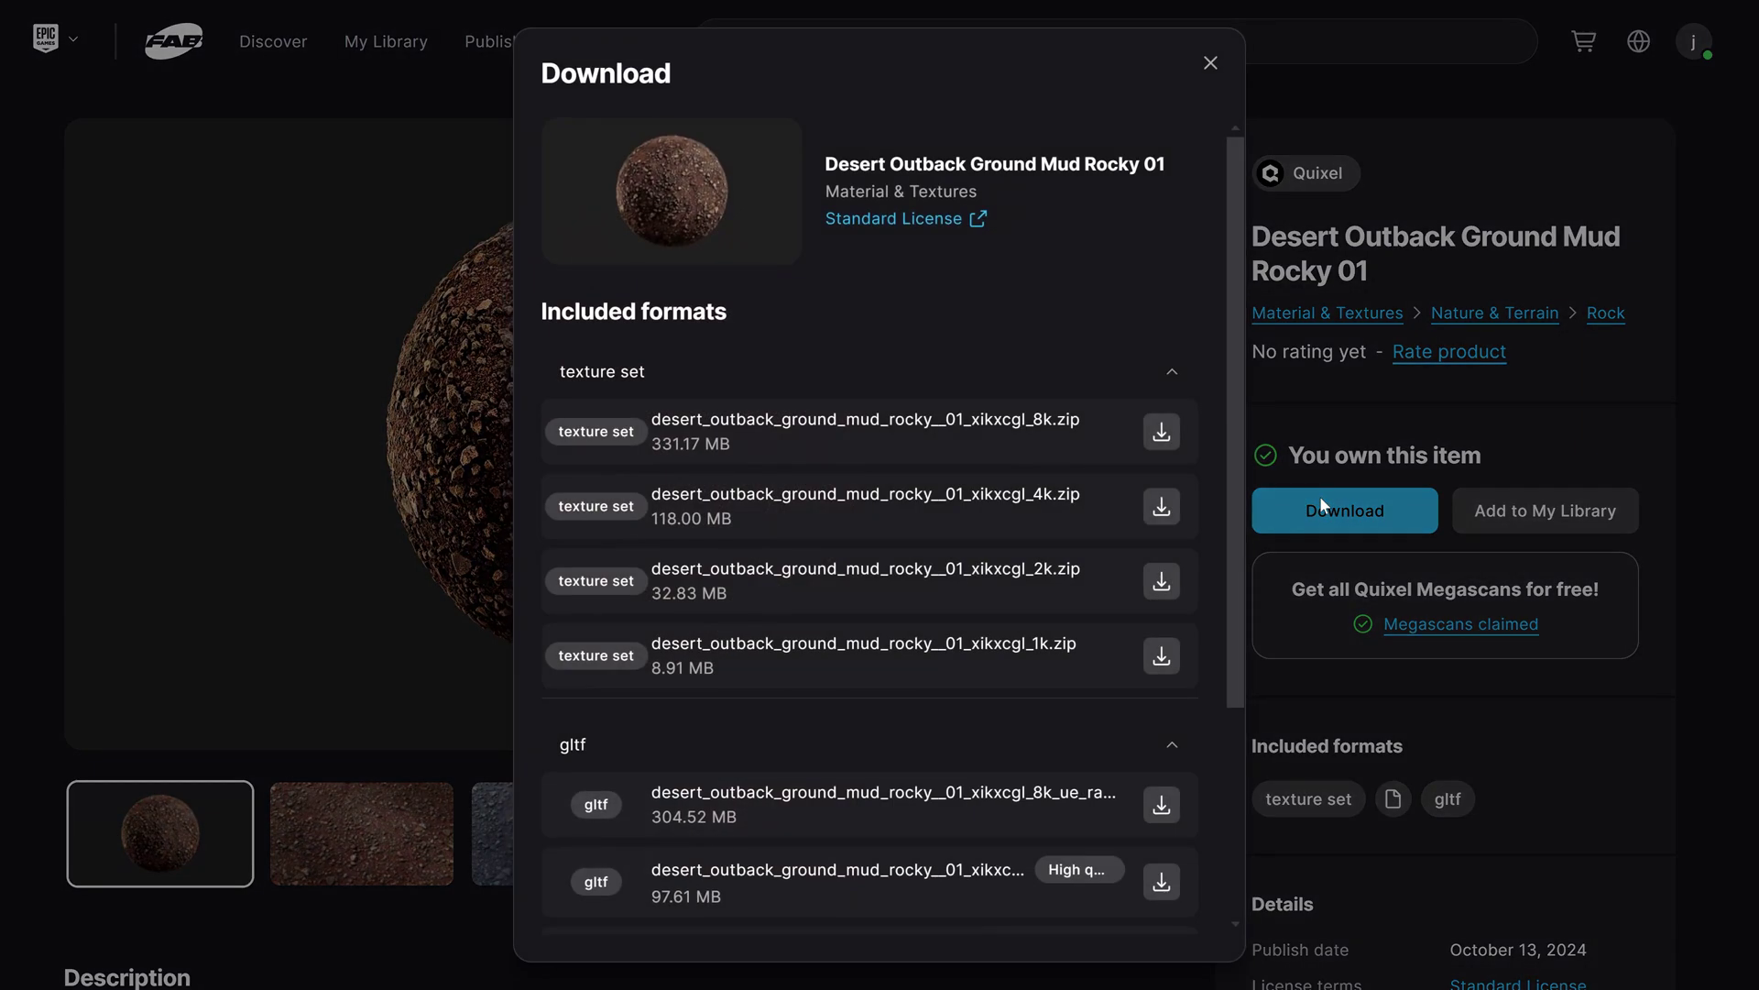
scroll(933, 333, down, 3)
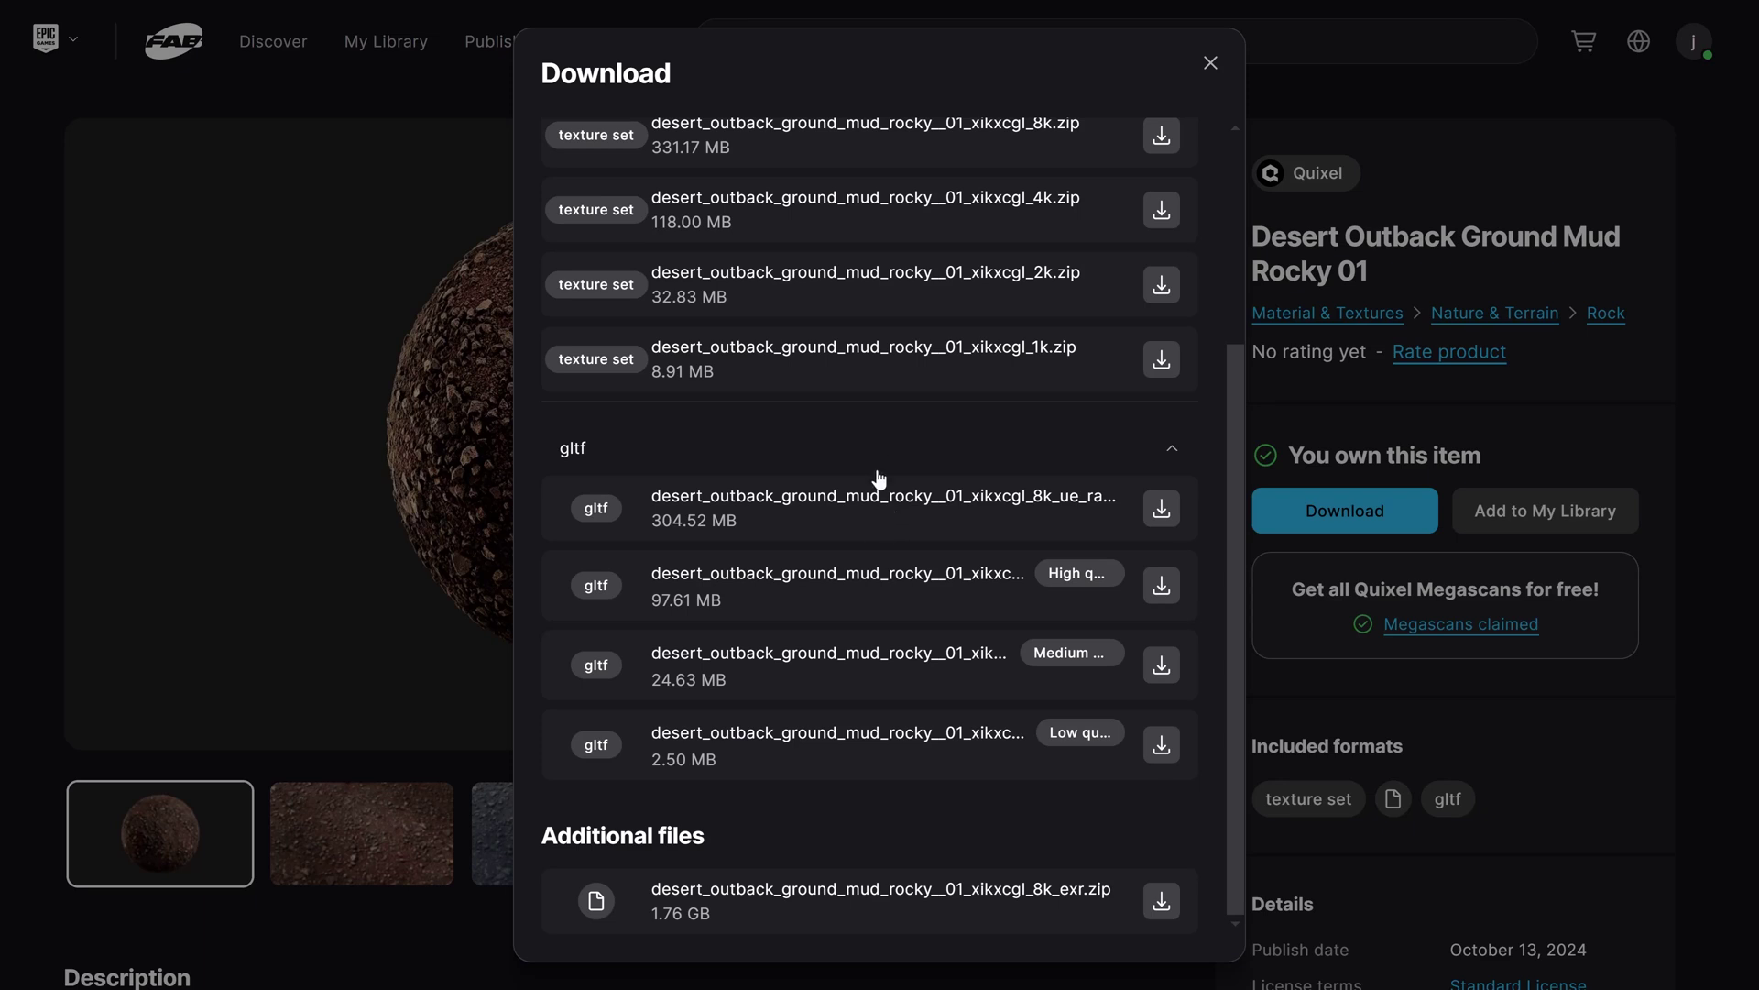
scroll(908, 433, up, 3)
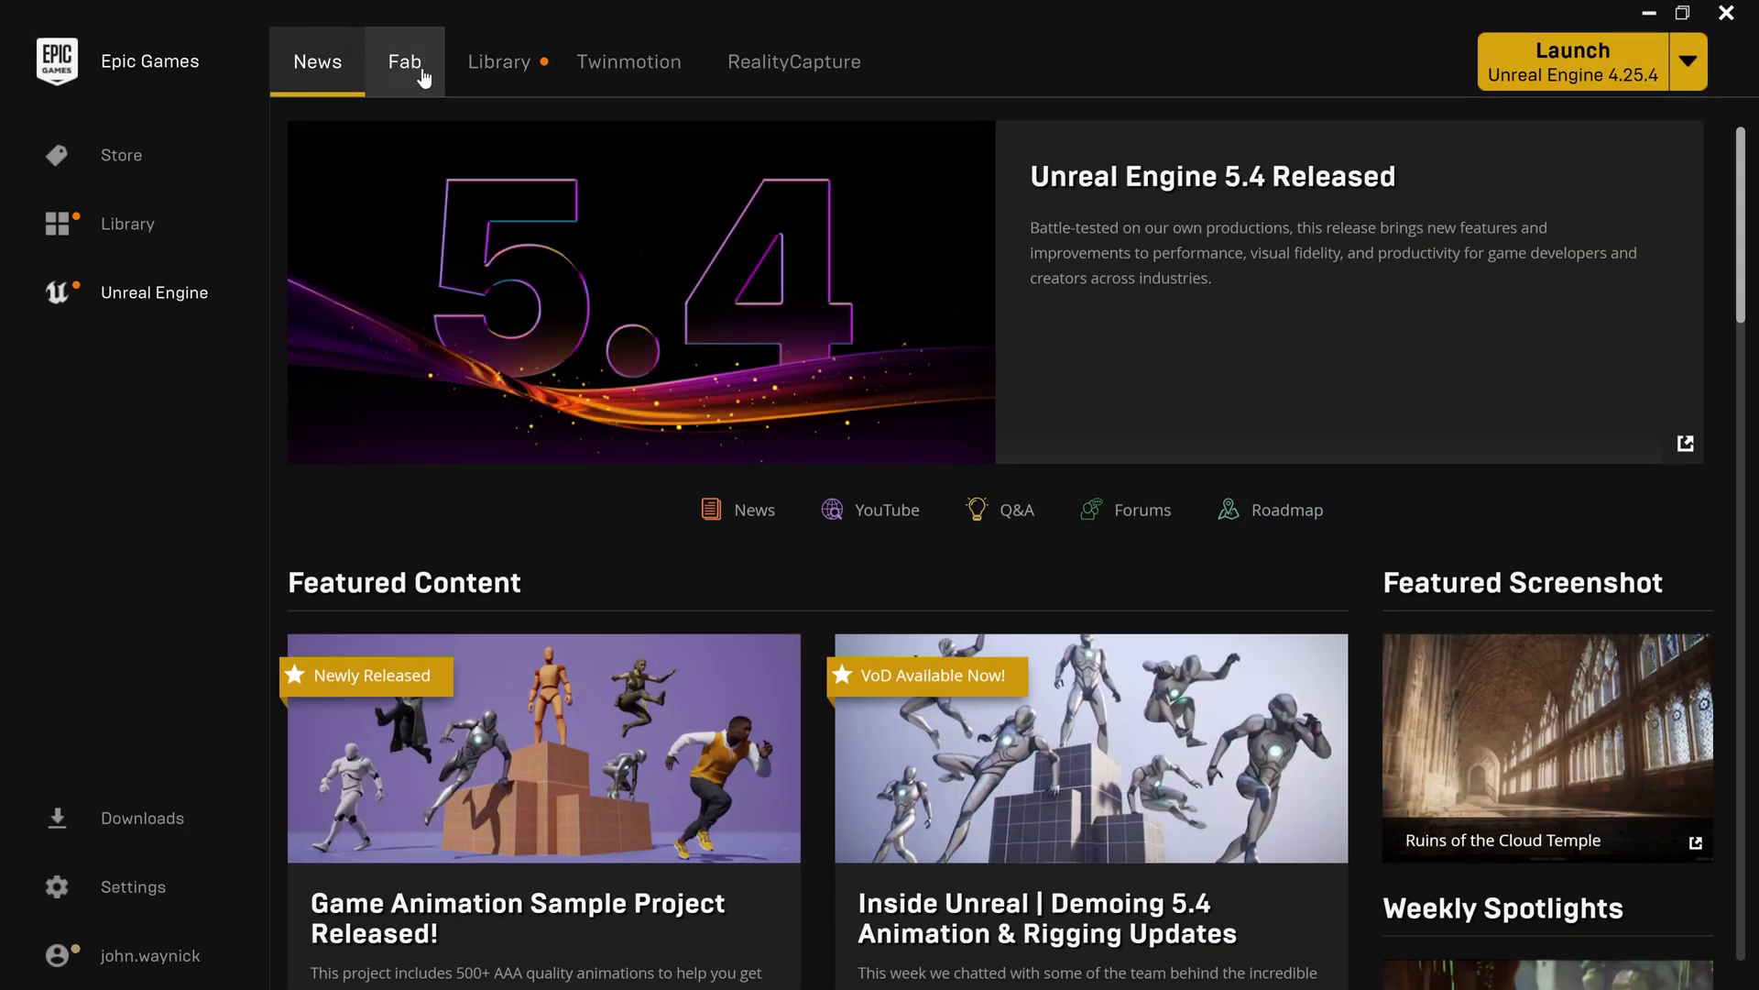
Step: In the launcher, go from the Fab page to the Library of installed engines and projects
click(417, 73)
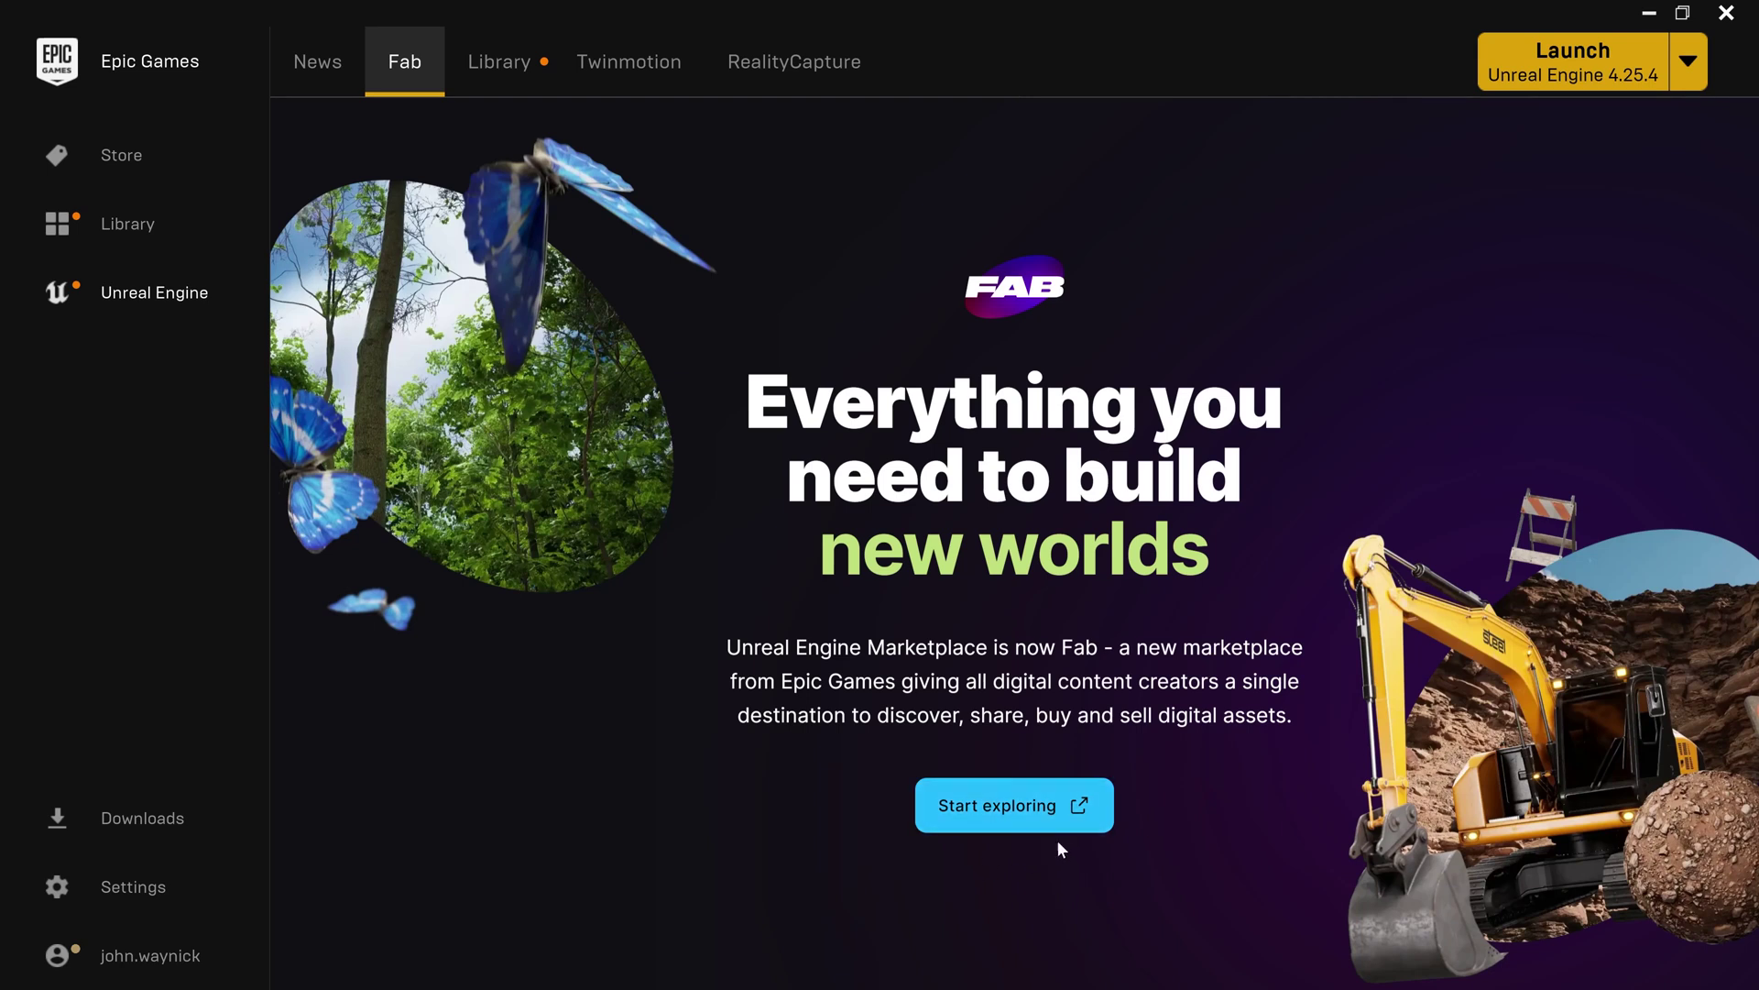
click(503, 84)
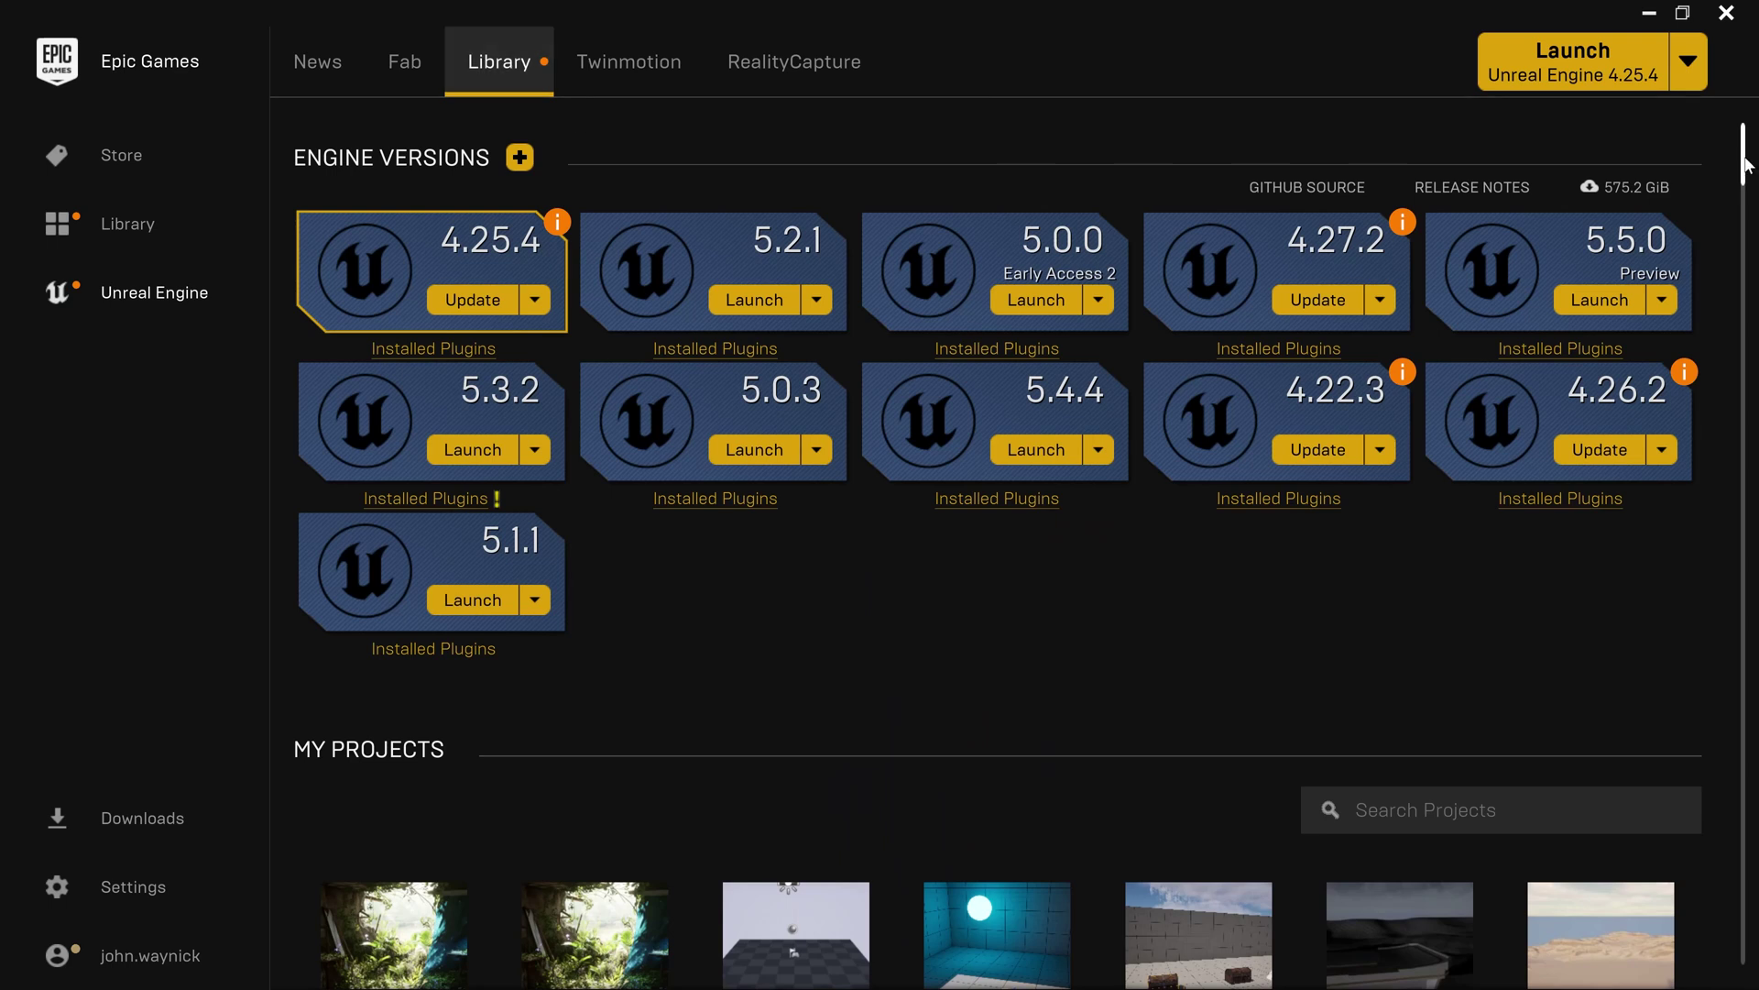
scroll(1751, 248, down, 2)
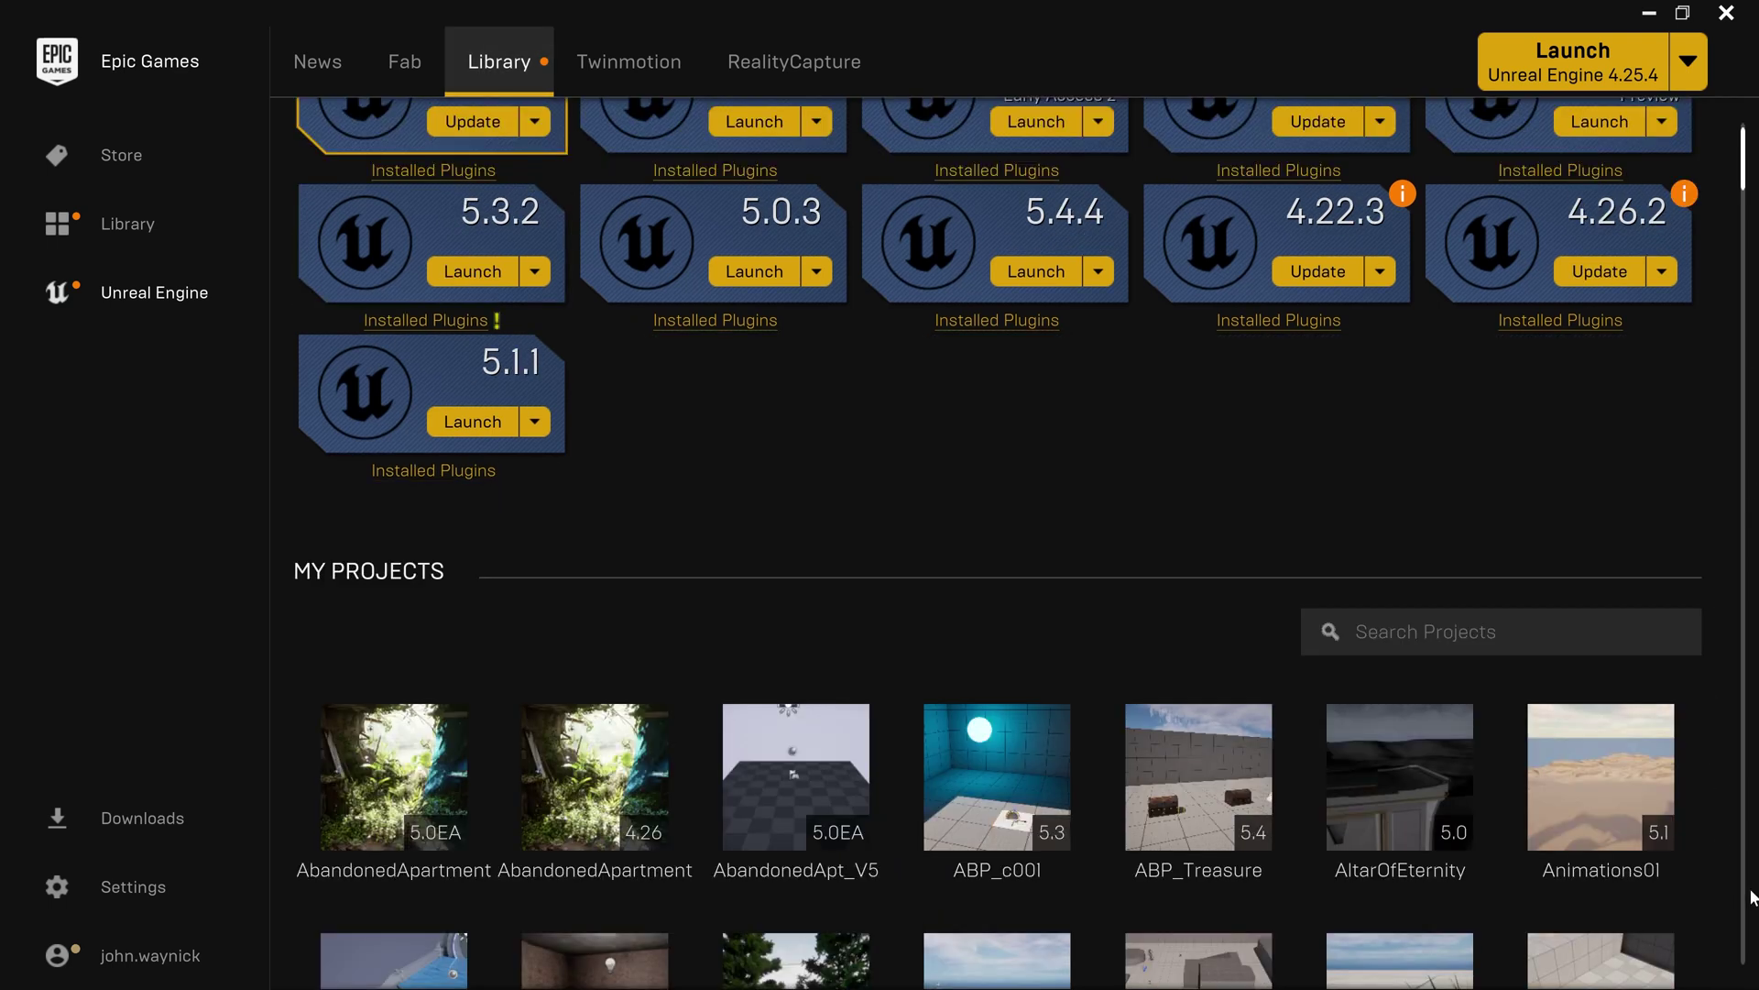
drag(1745, 183, 1409, 332)
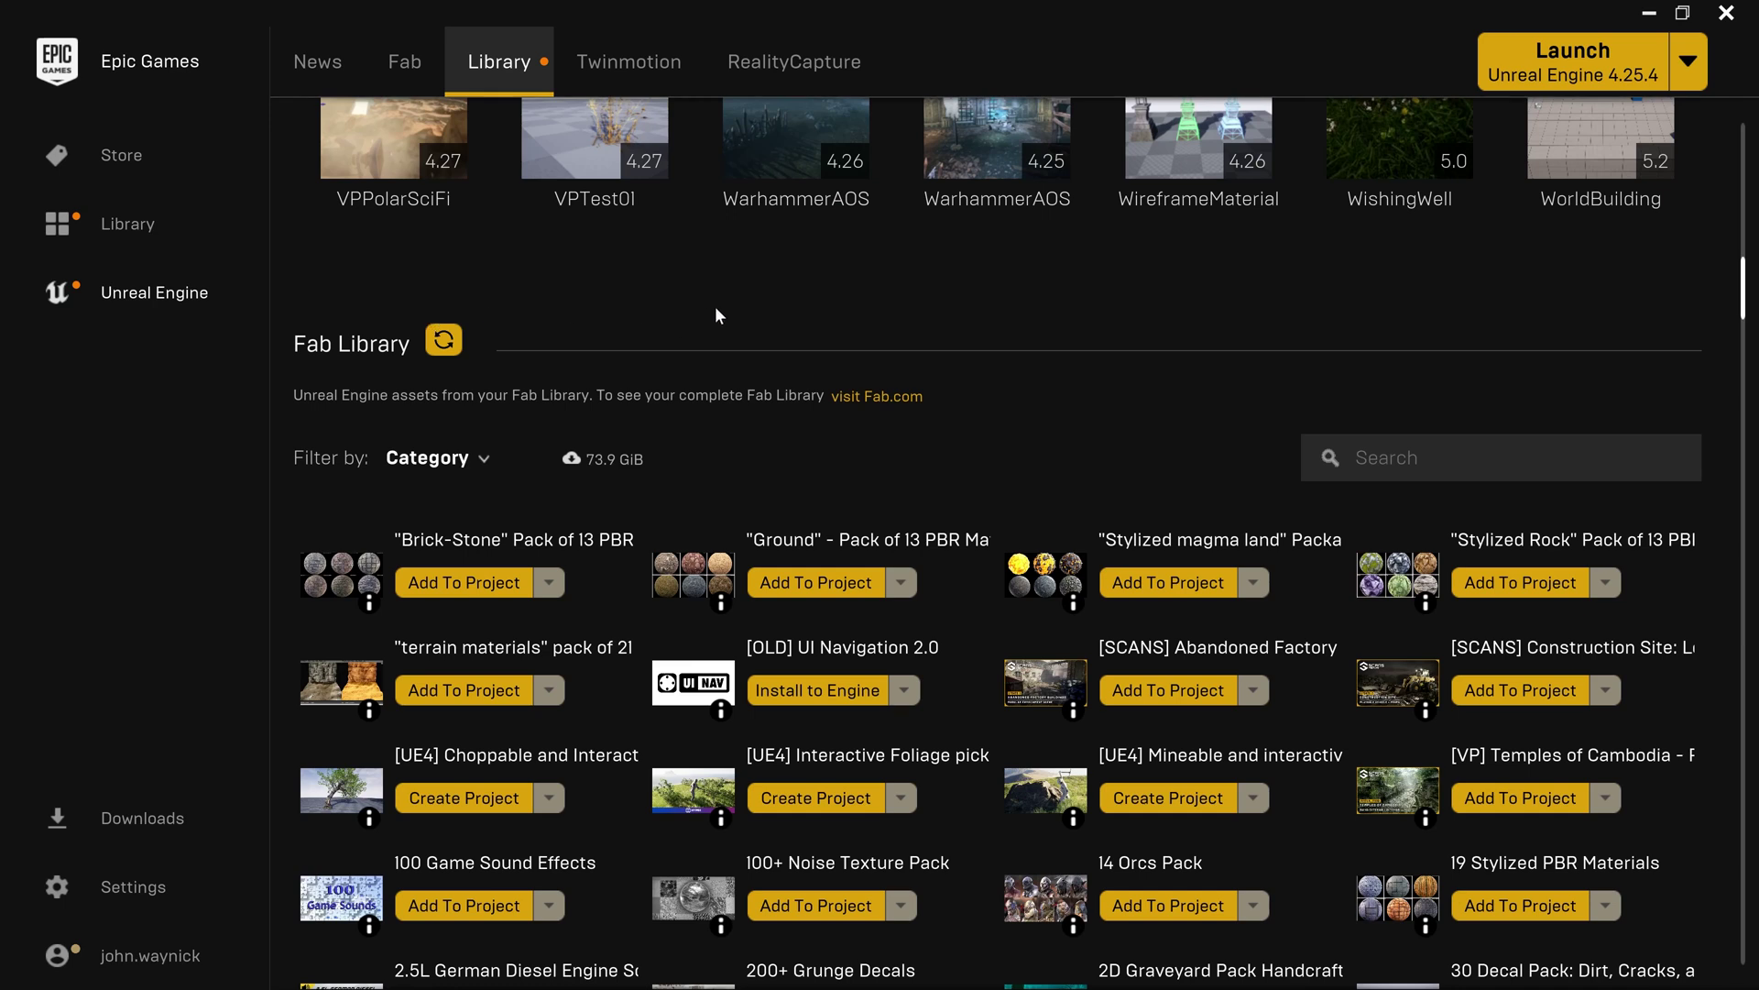
Step: Reset the Fab Library Category filter and search the library for 'fab'
click(484, 460)
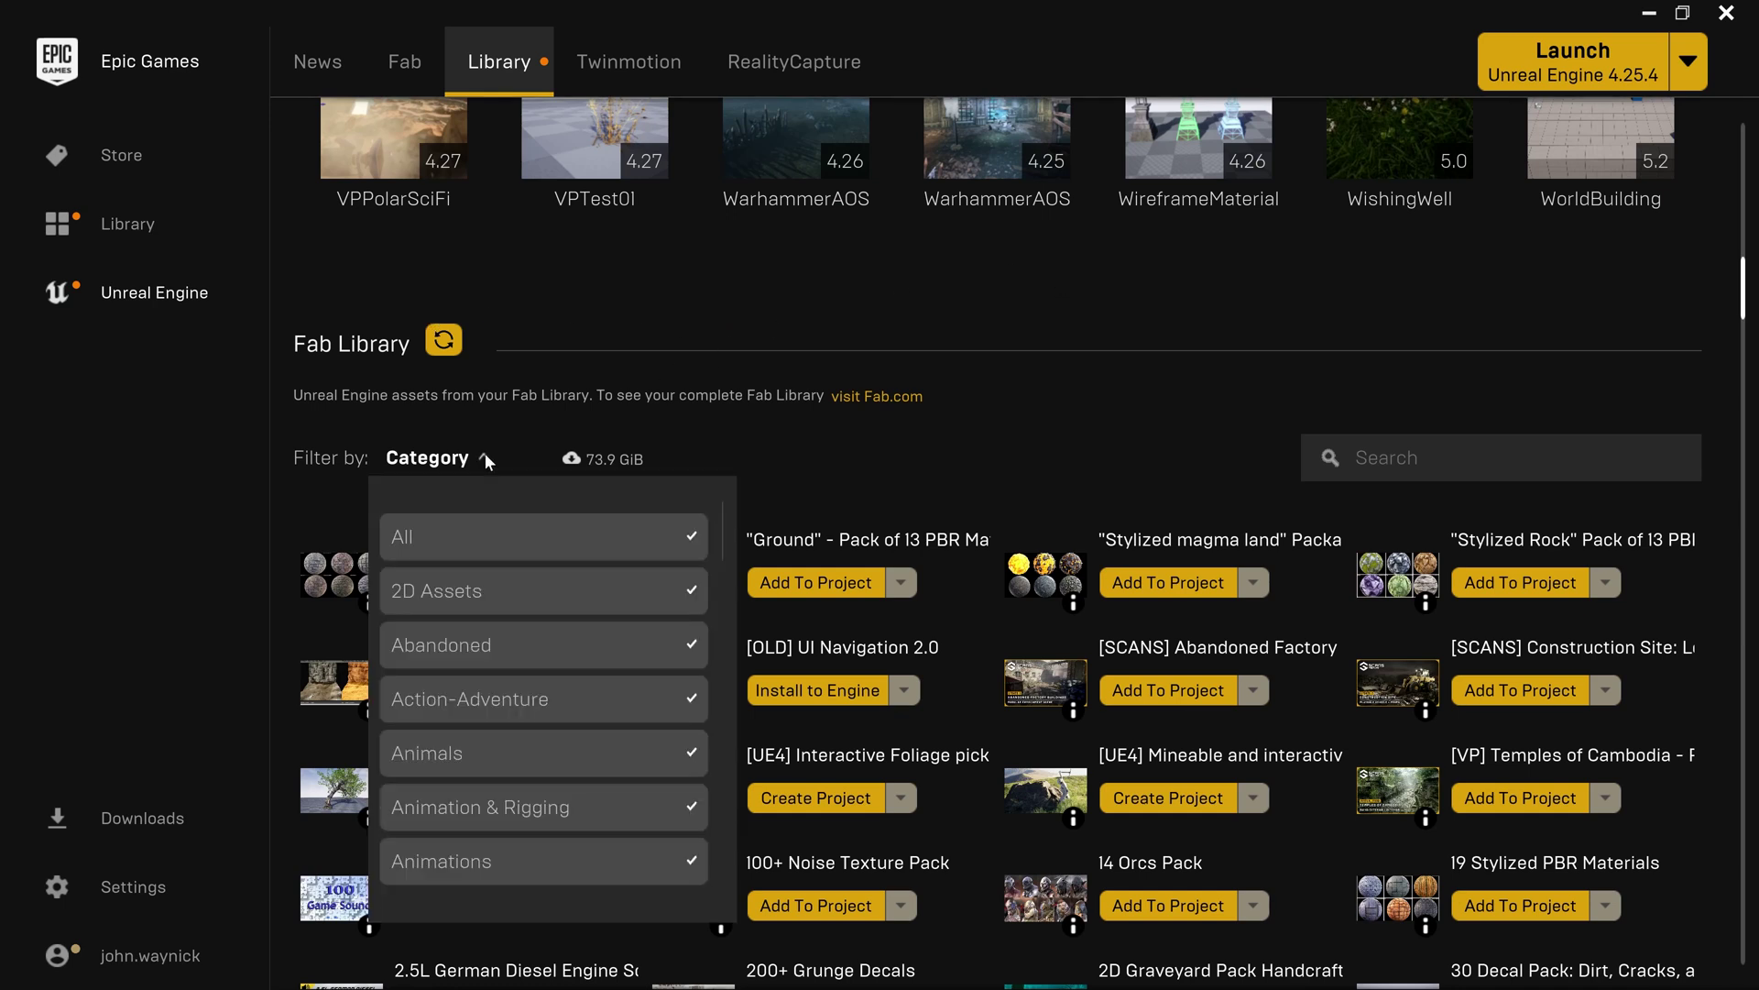
click(558, 535)
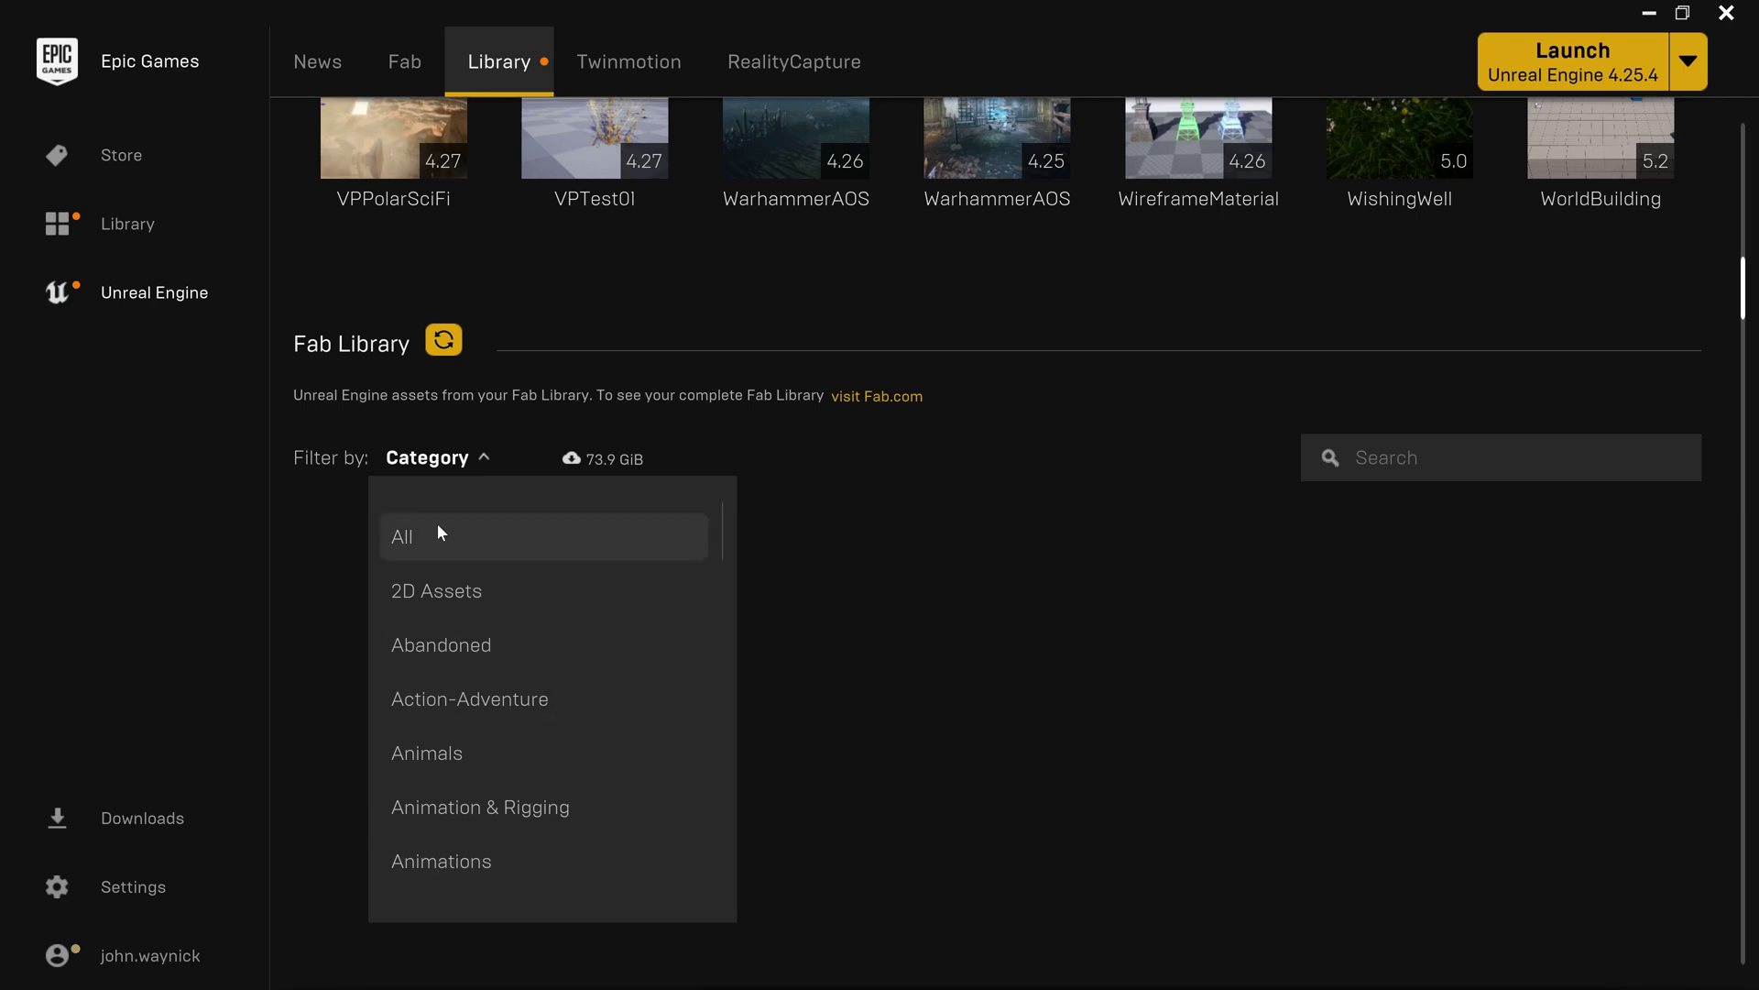
click(482, 535)
click(1019, 449)
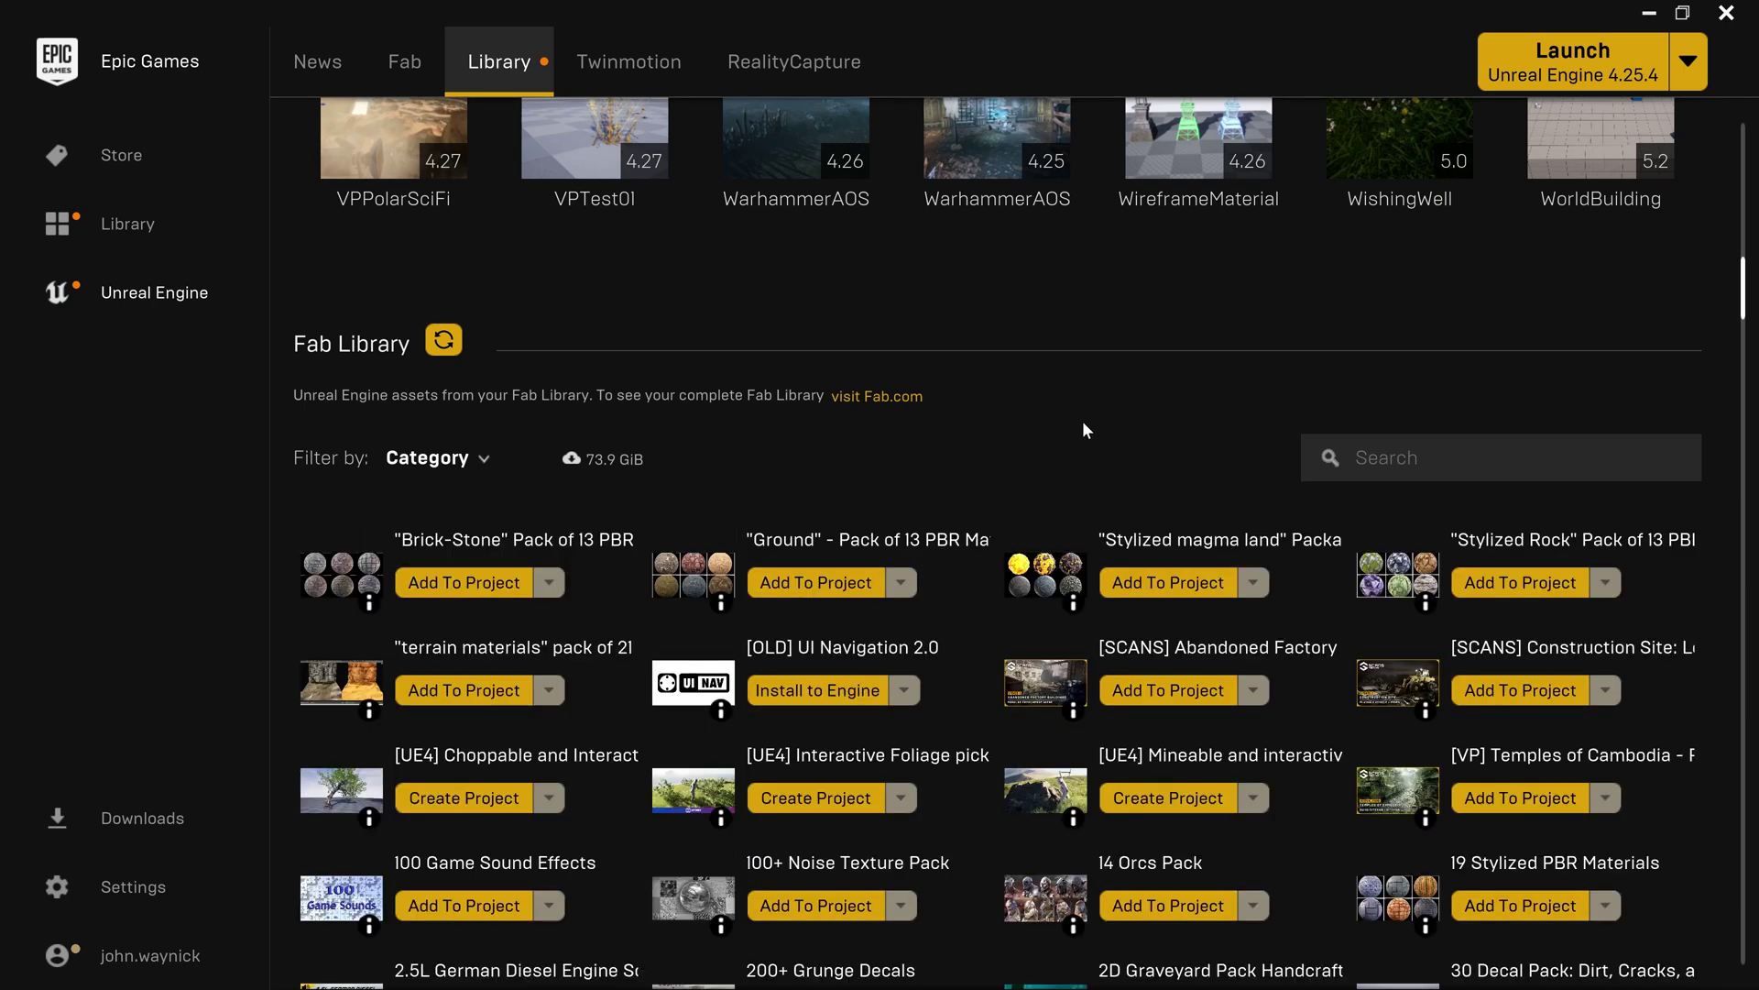
click(1392, 457)
text(fab)
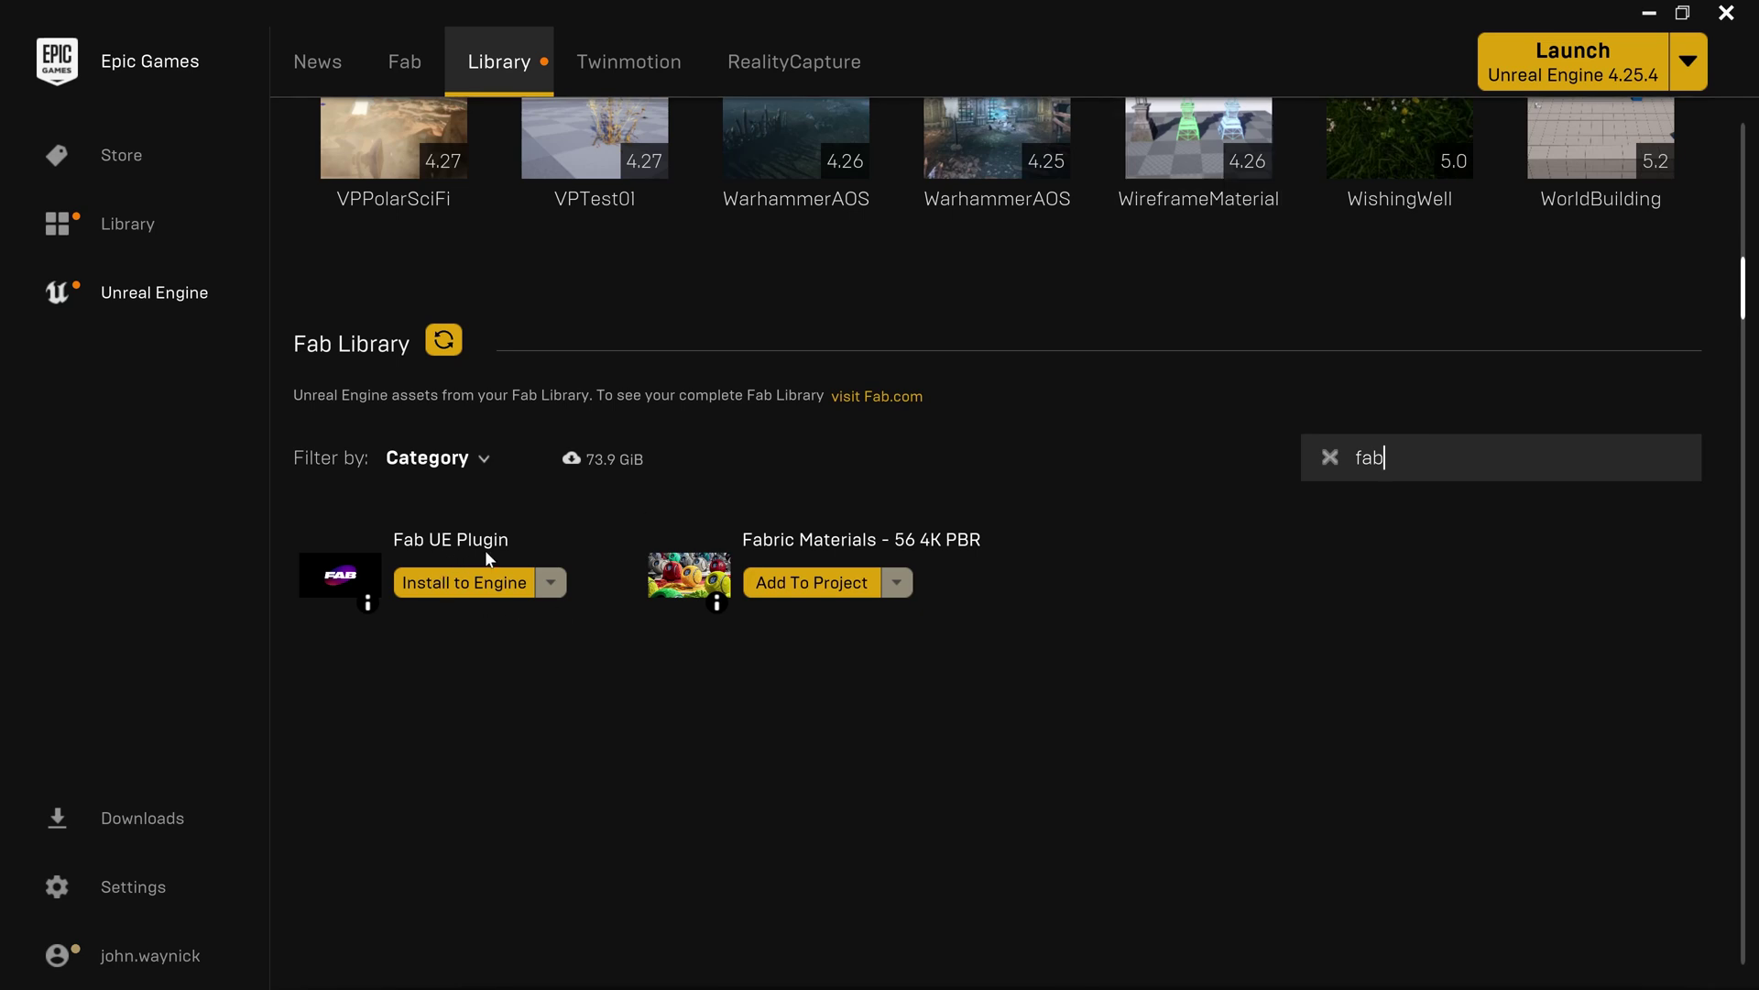
mouse_move(369, 603)
Step: Install the Fab UE Plugin into engine version 5.3
click(440, 584)
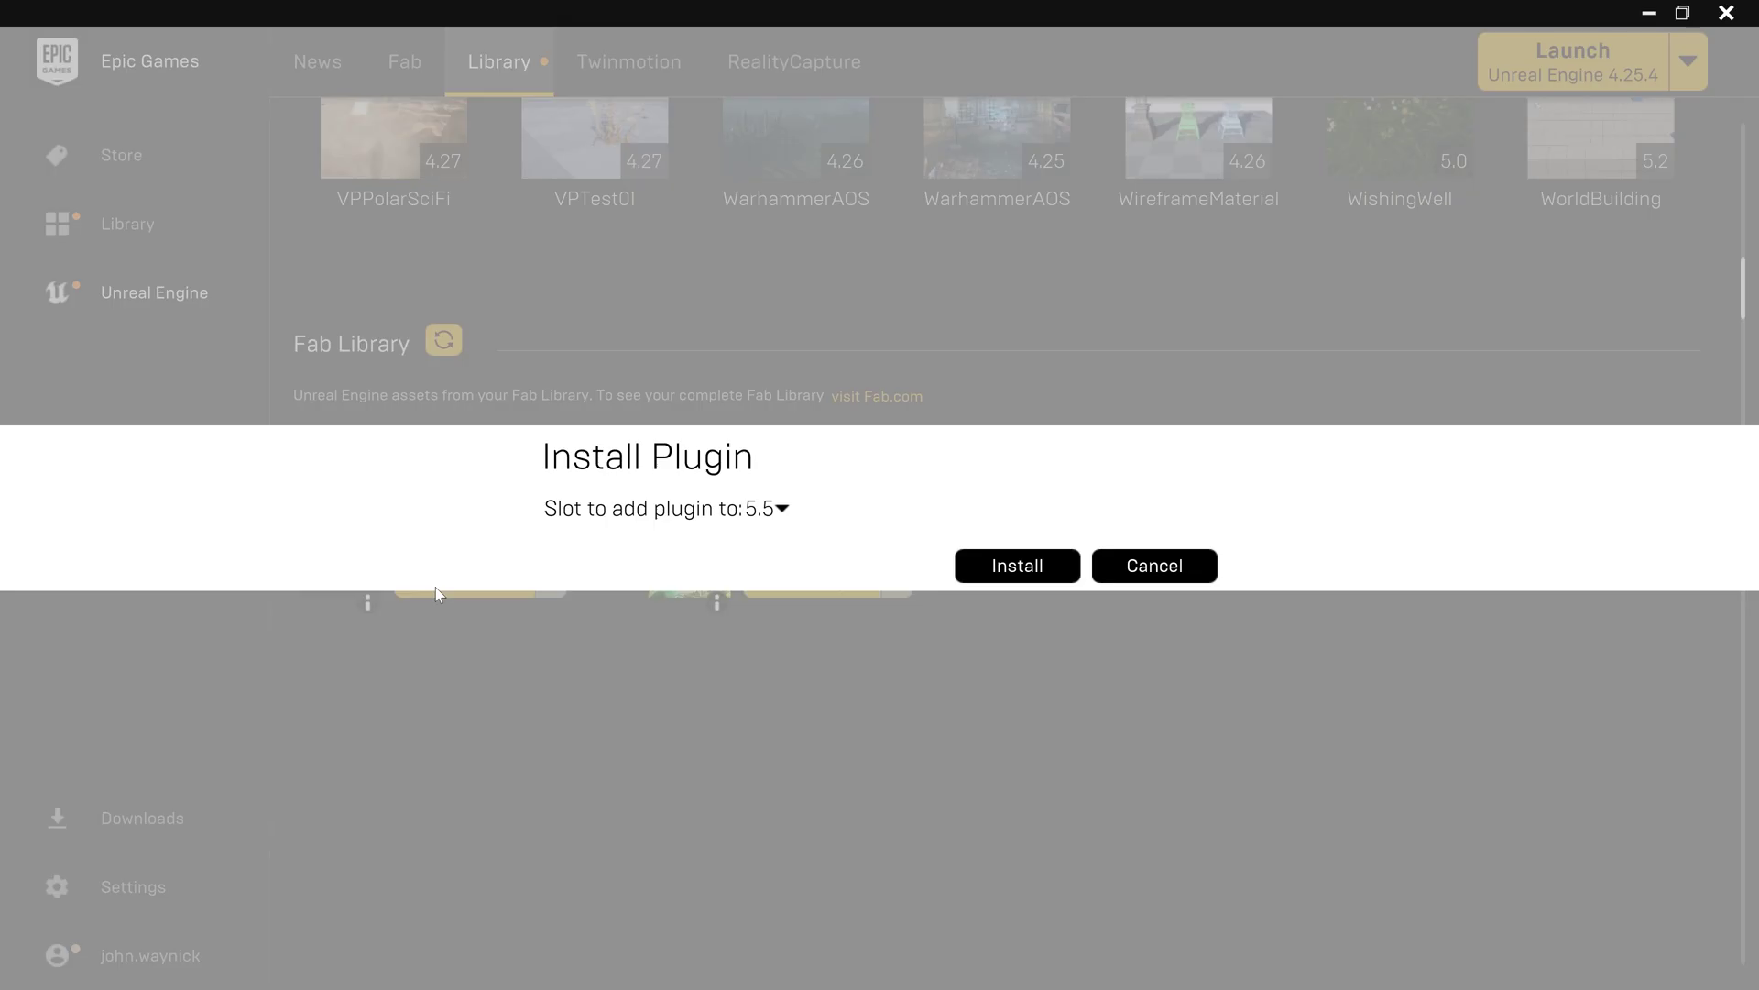
click(785, 508)
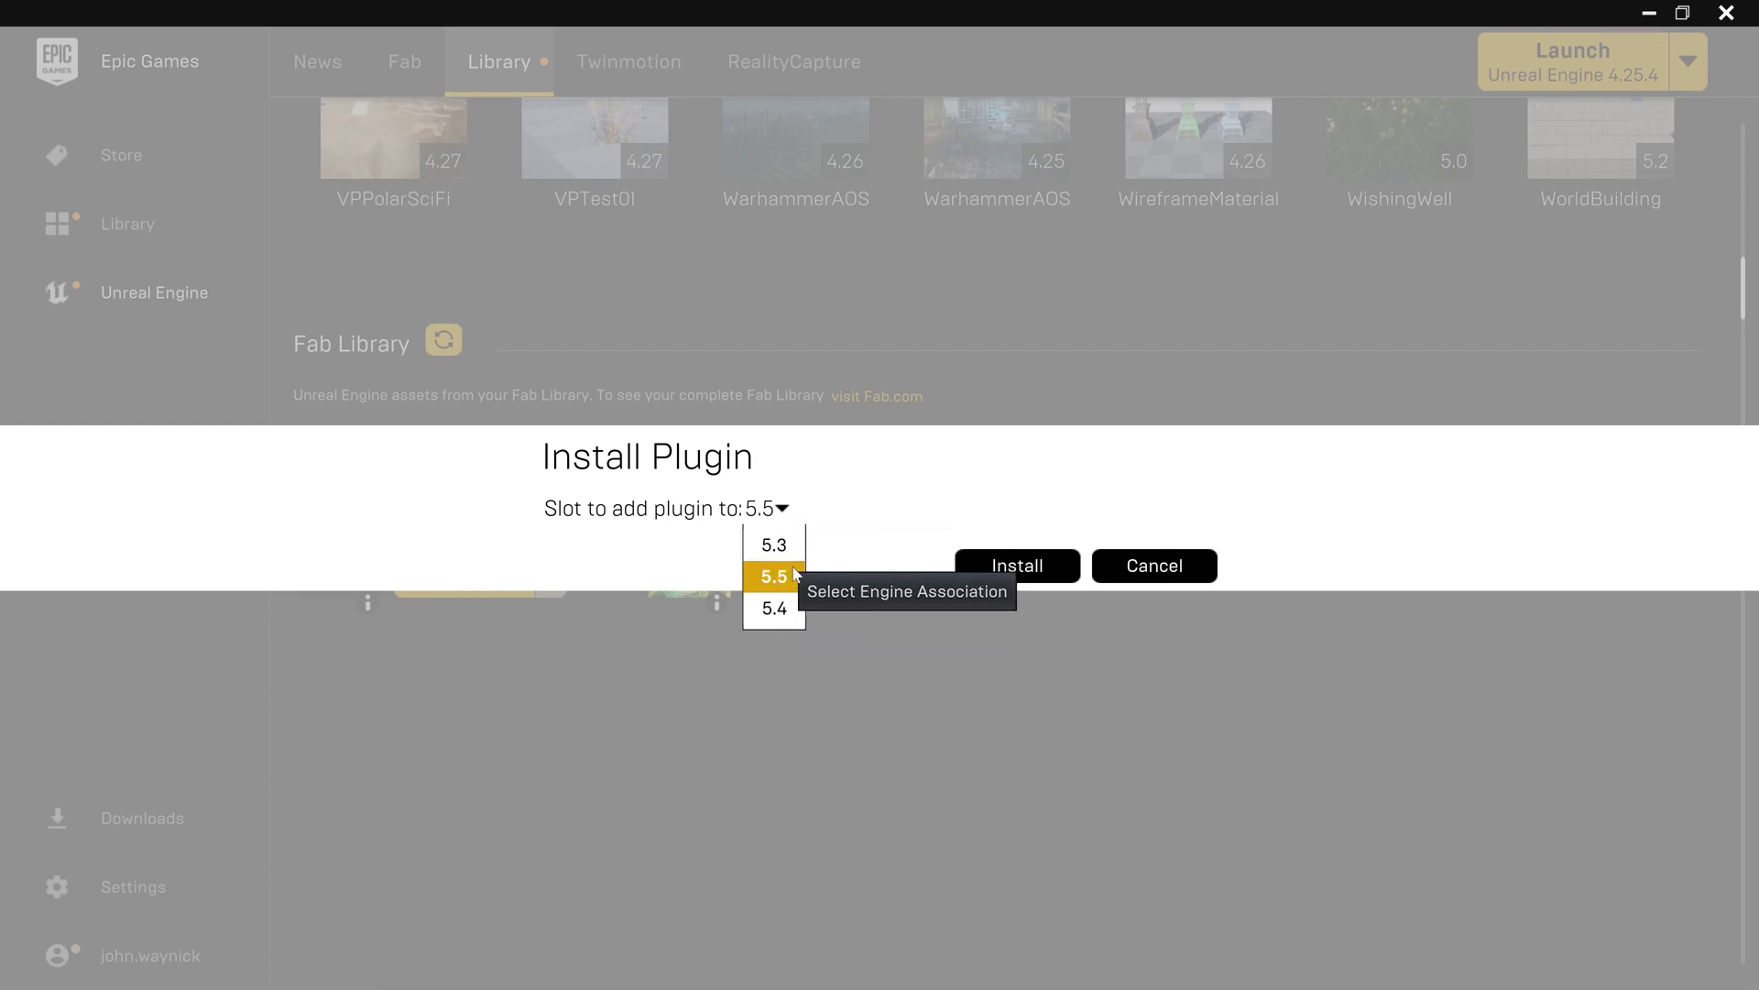
click(783, 546)
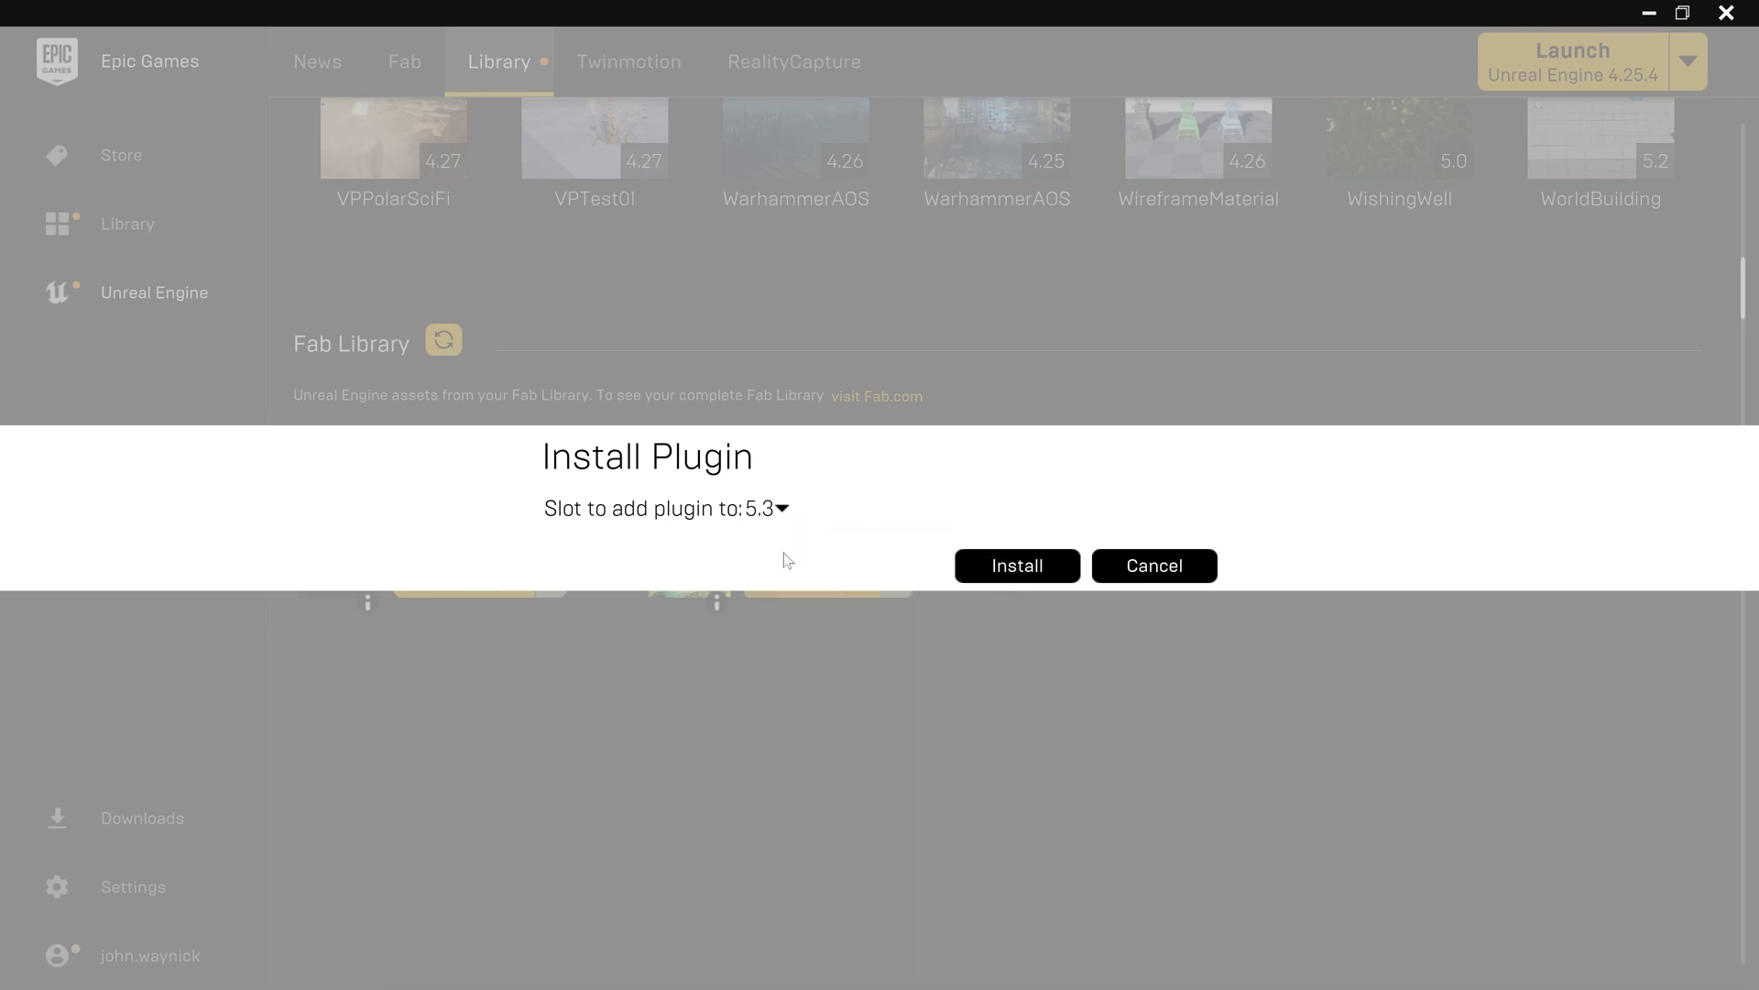
click(1012, 568)
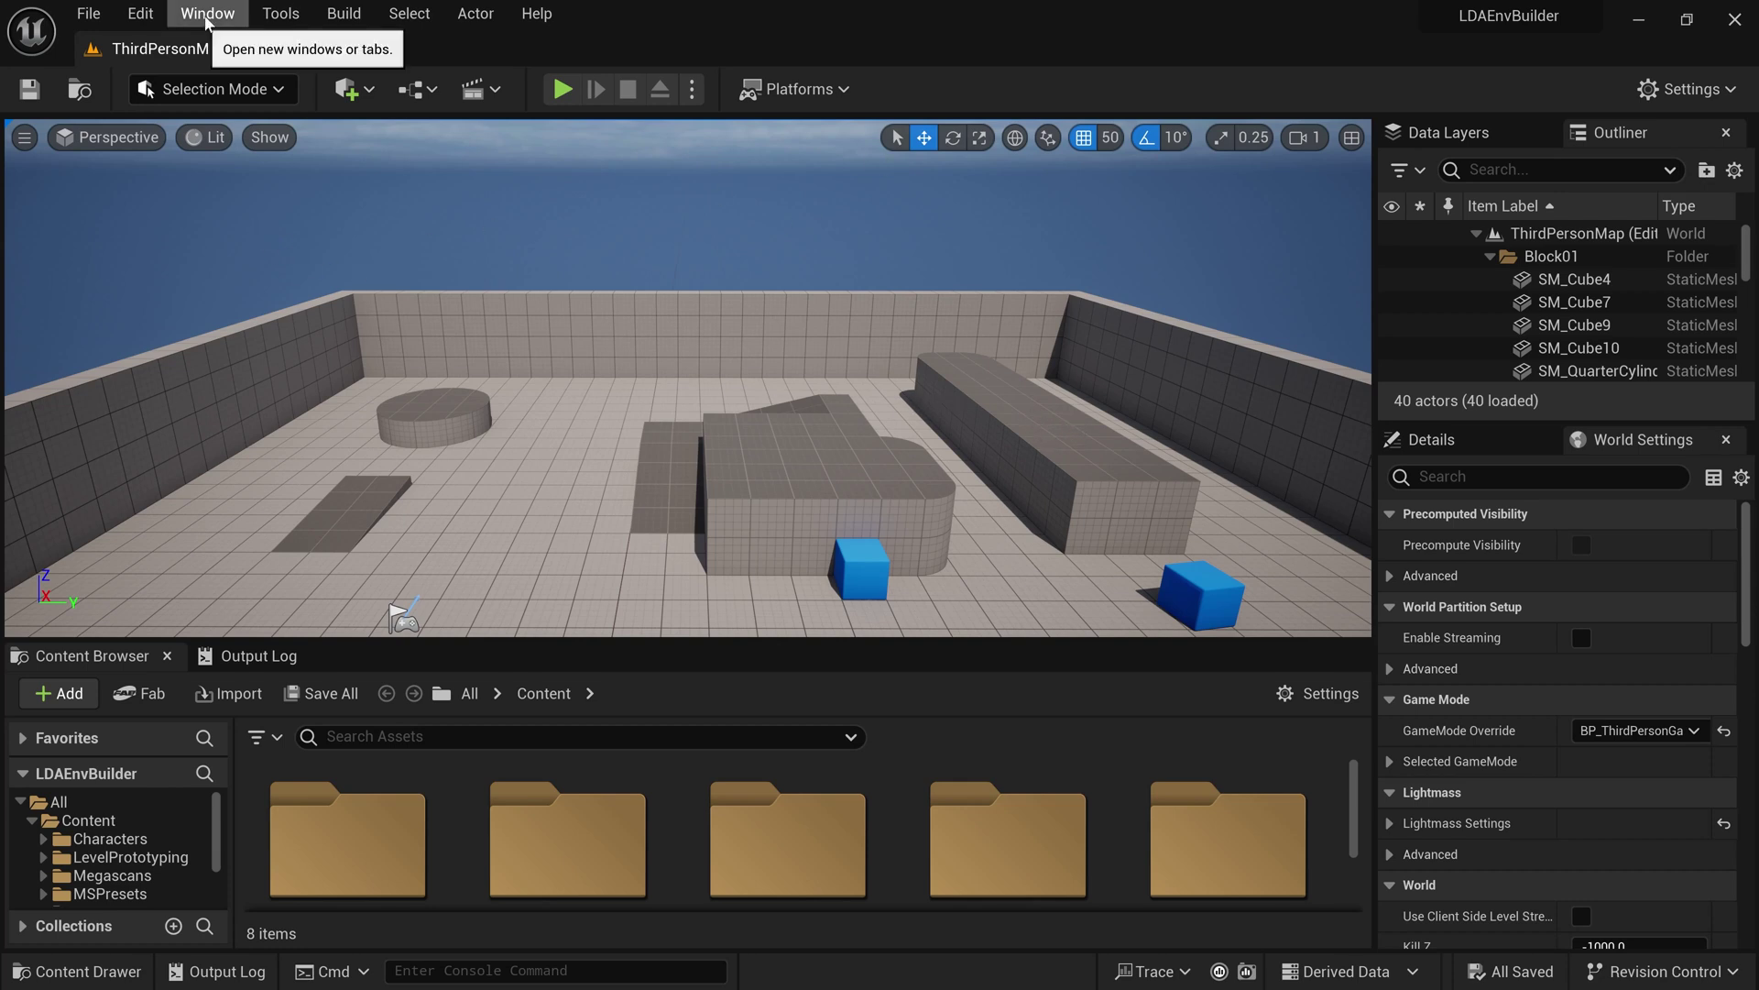
Step: Open Fab from the editor's Window menu, move it lower, browse it, and show its navigation panel
click(207, 14)
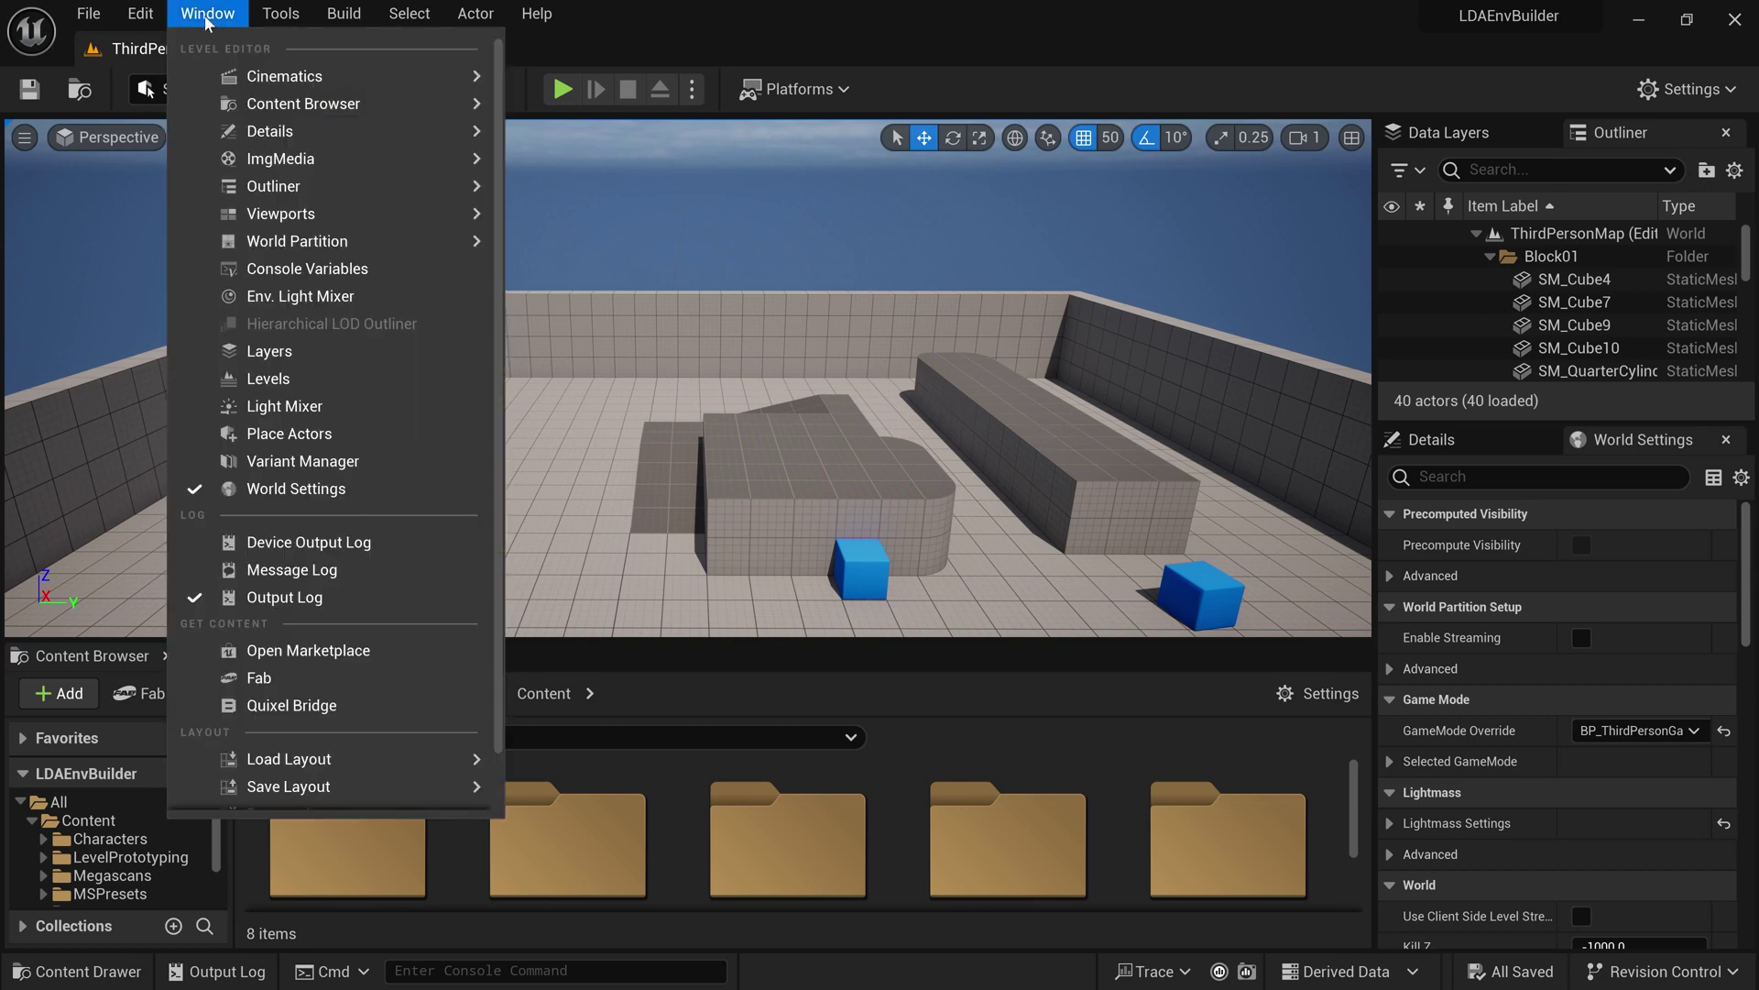
click(289, 687)
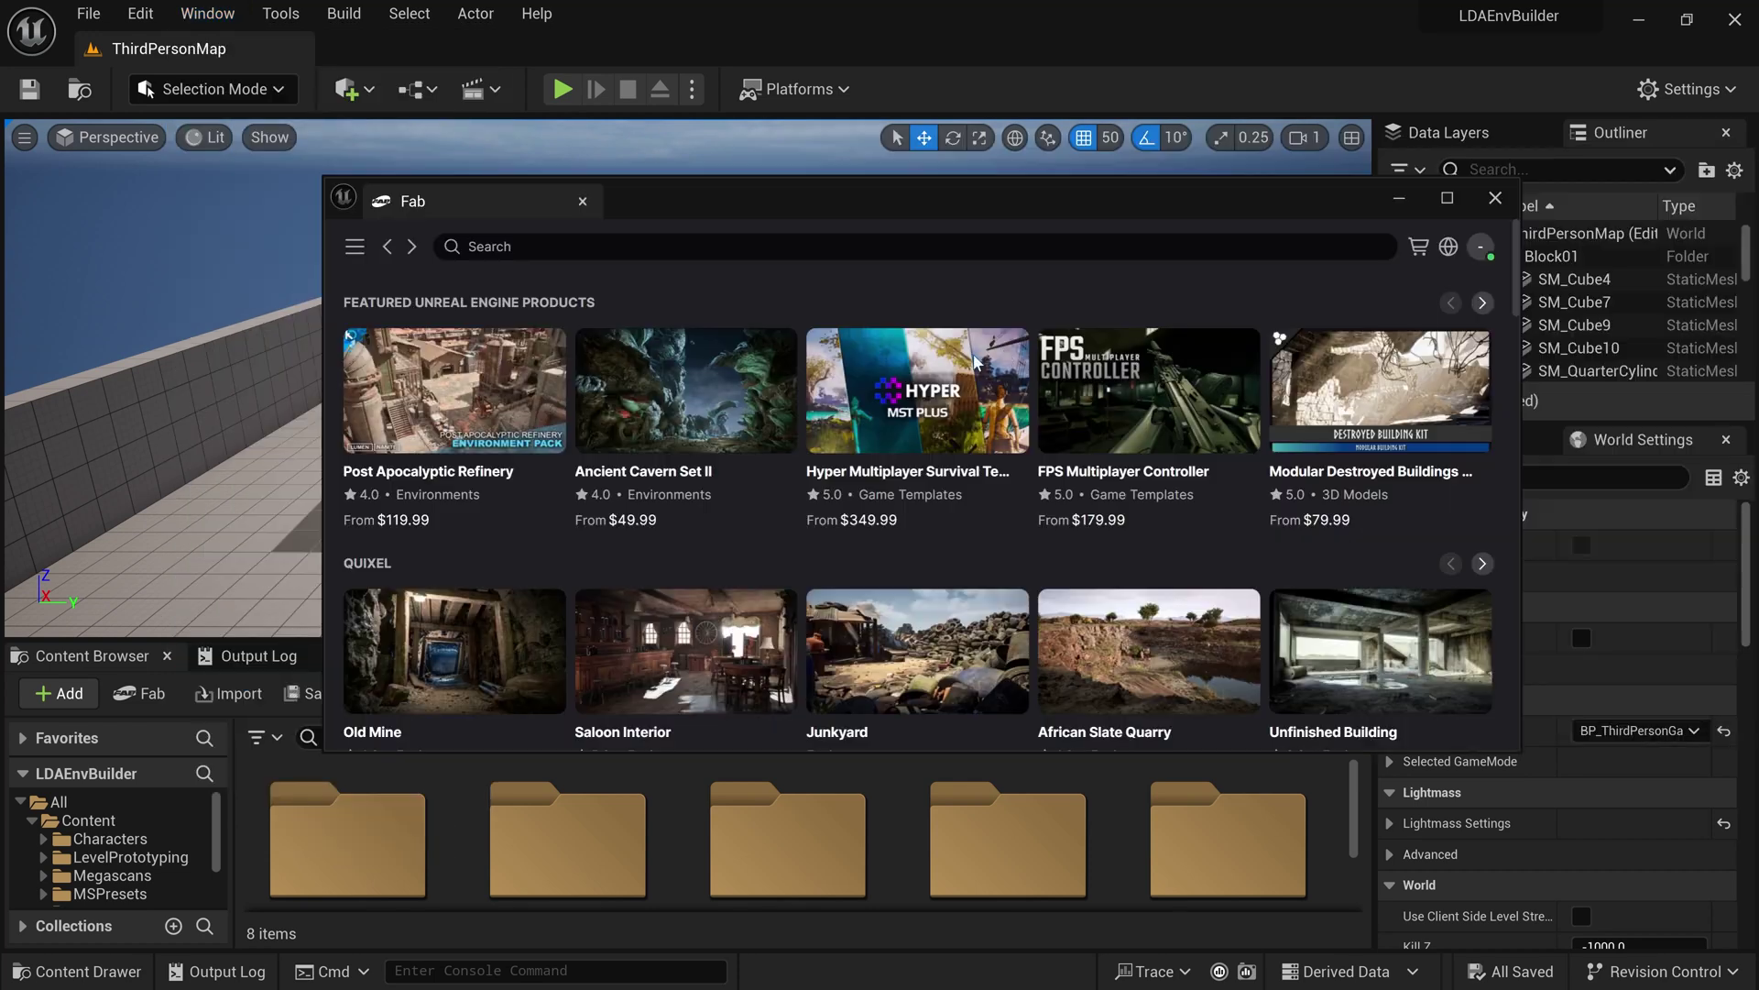
drag(1016, 199, 1009, 267)
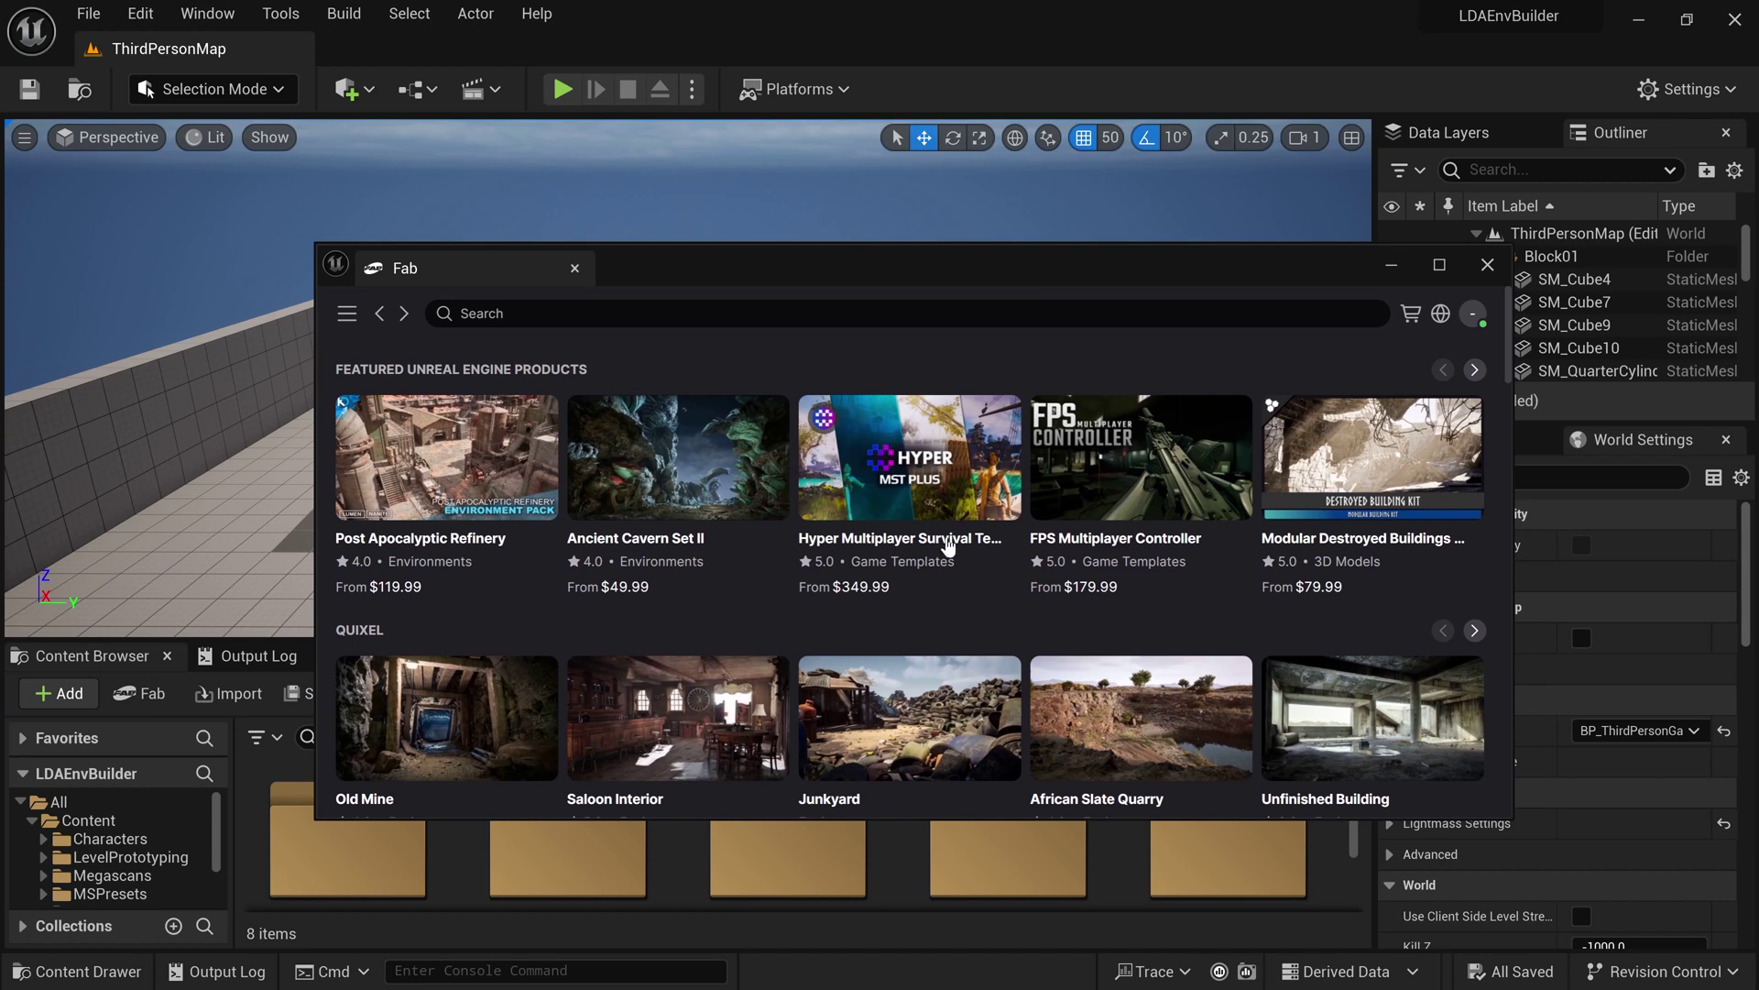
scroll(975, 533, down, 3)
scroll(1005, 546, up, 3)
scroll(997, 529, down, 2)
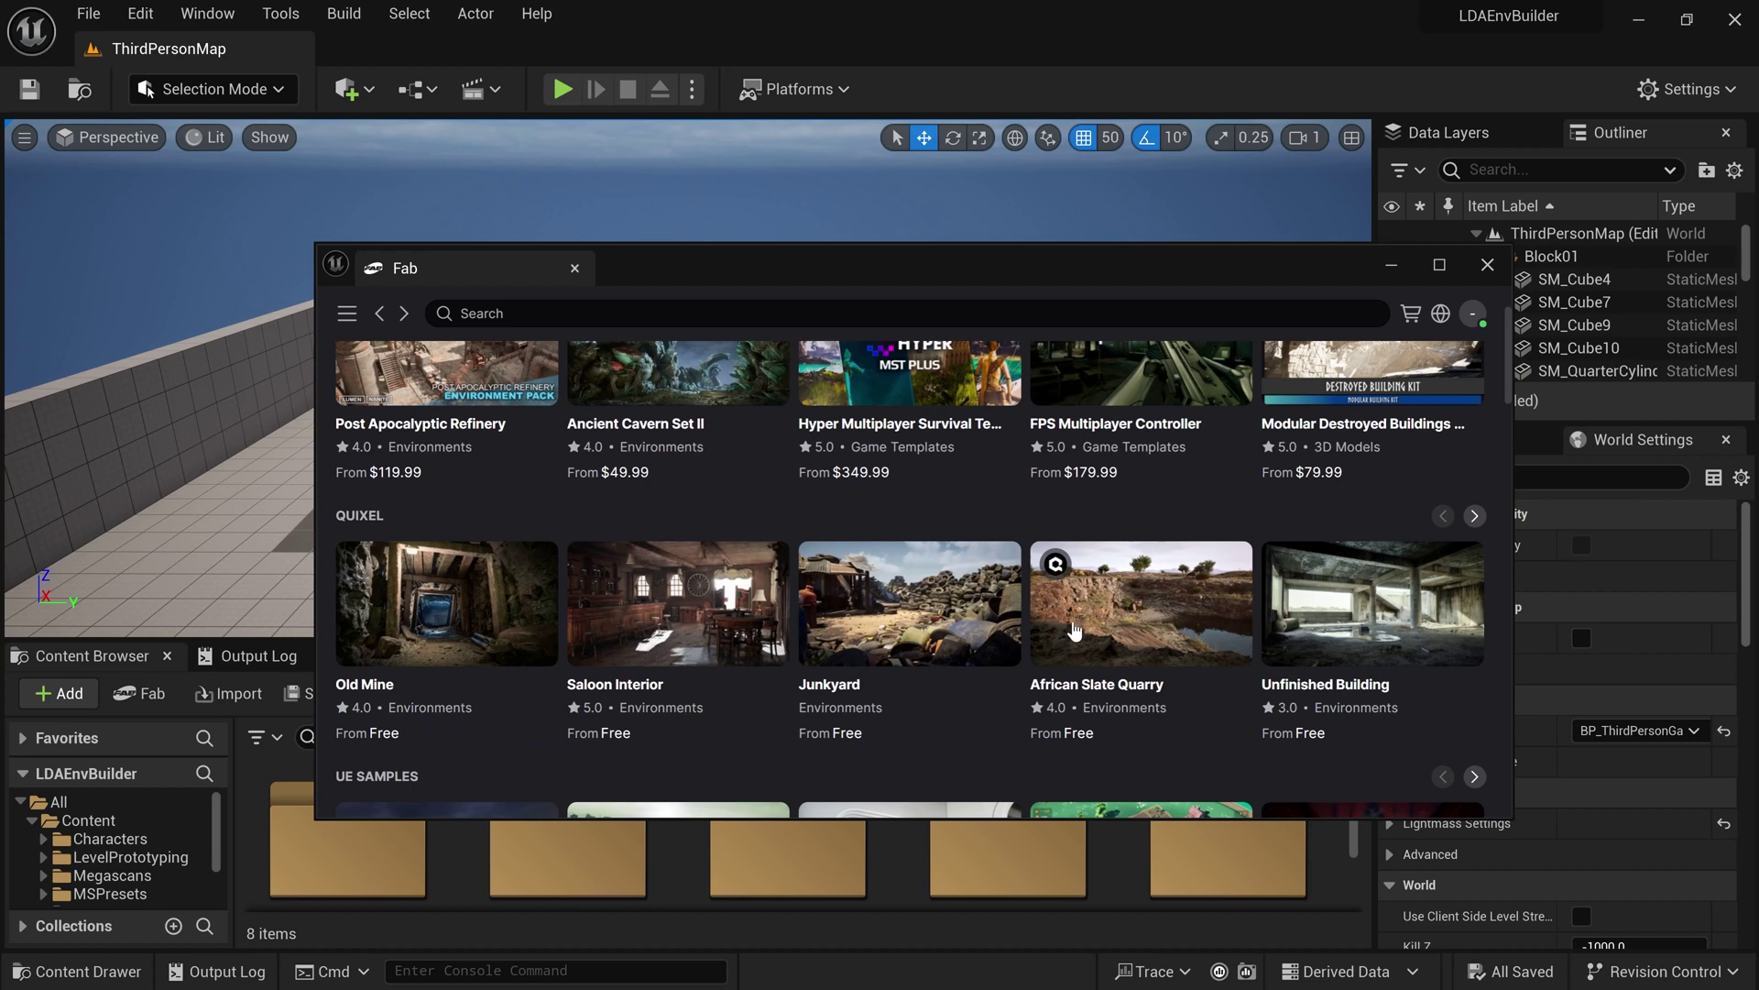
click(347, 321)
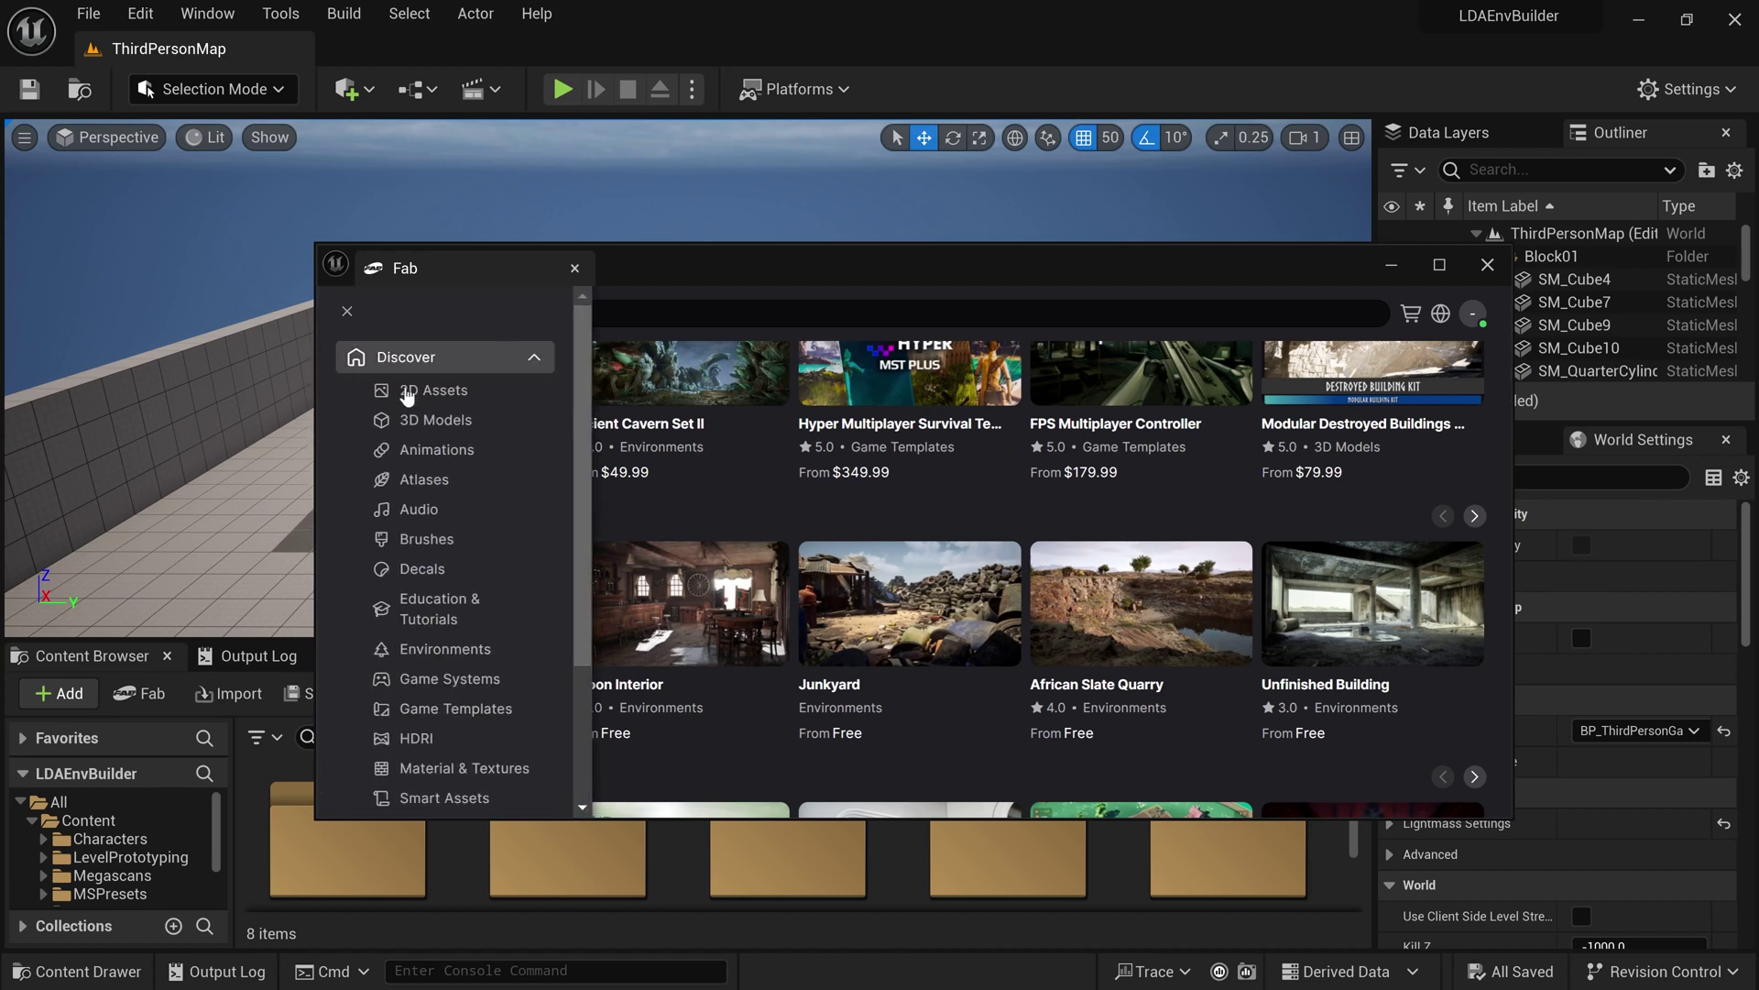
Step: Collapse Discover, go to My Library, and hide the Fab navigation panel
click(534, 358)
click(455, 400)
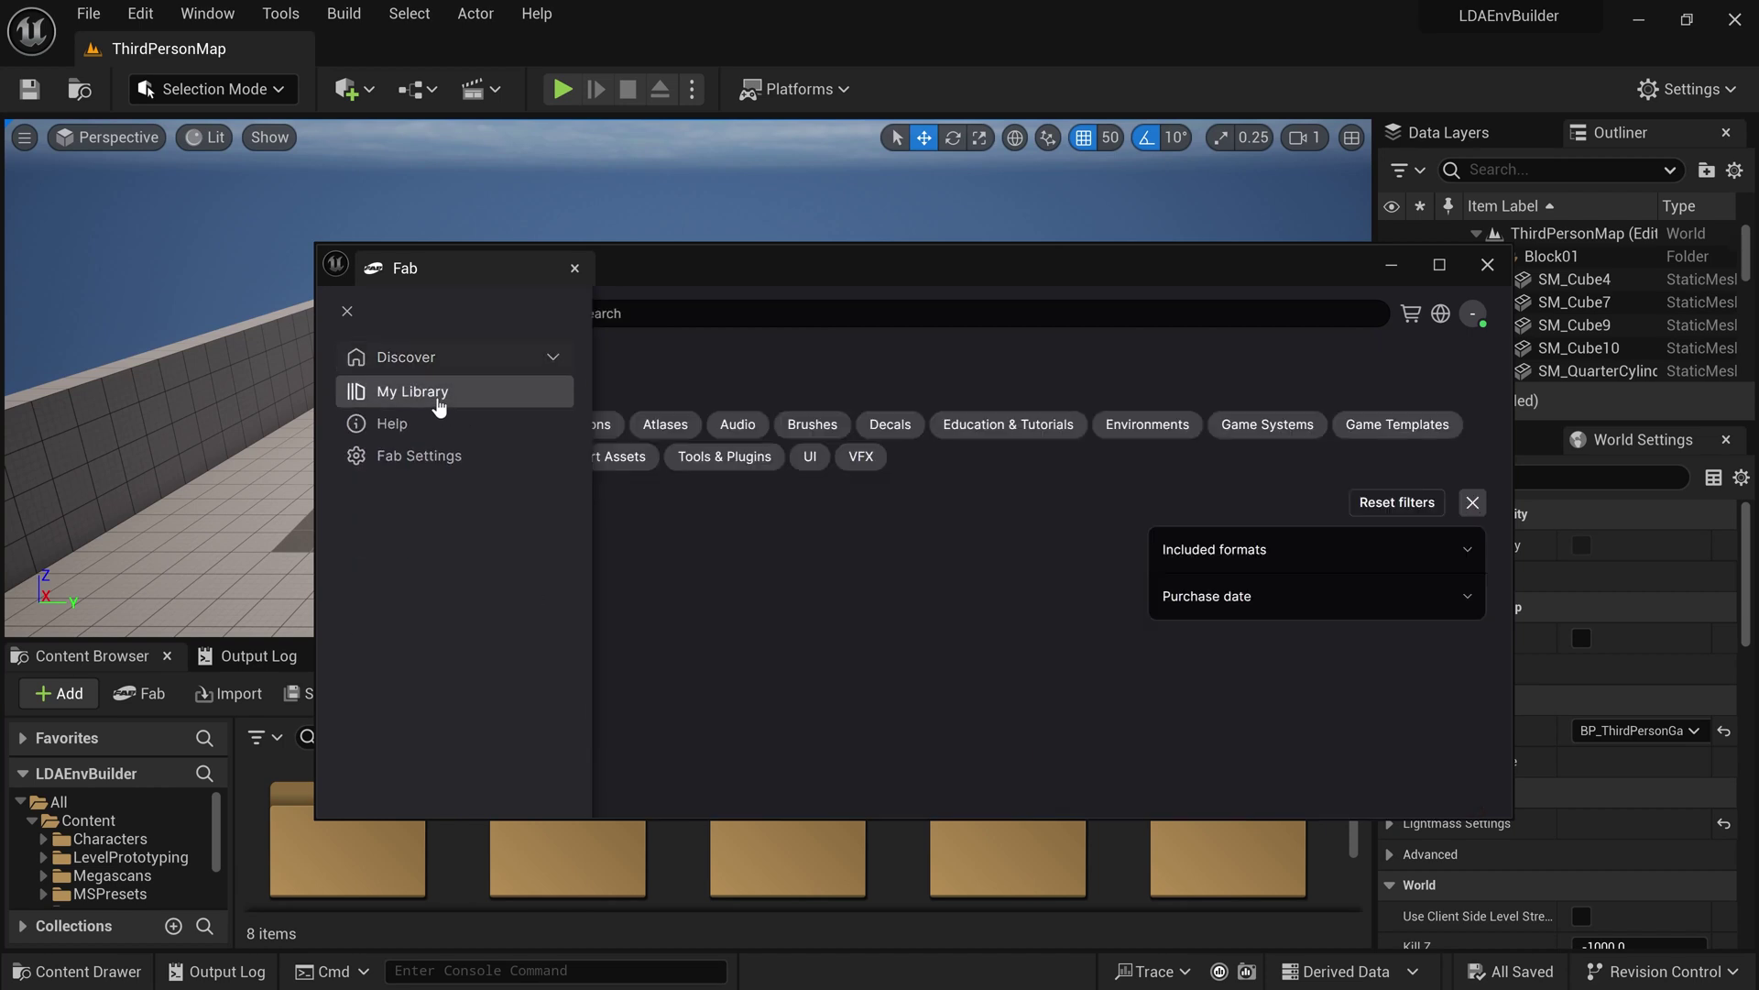
click(575, 268)
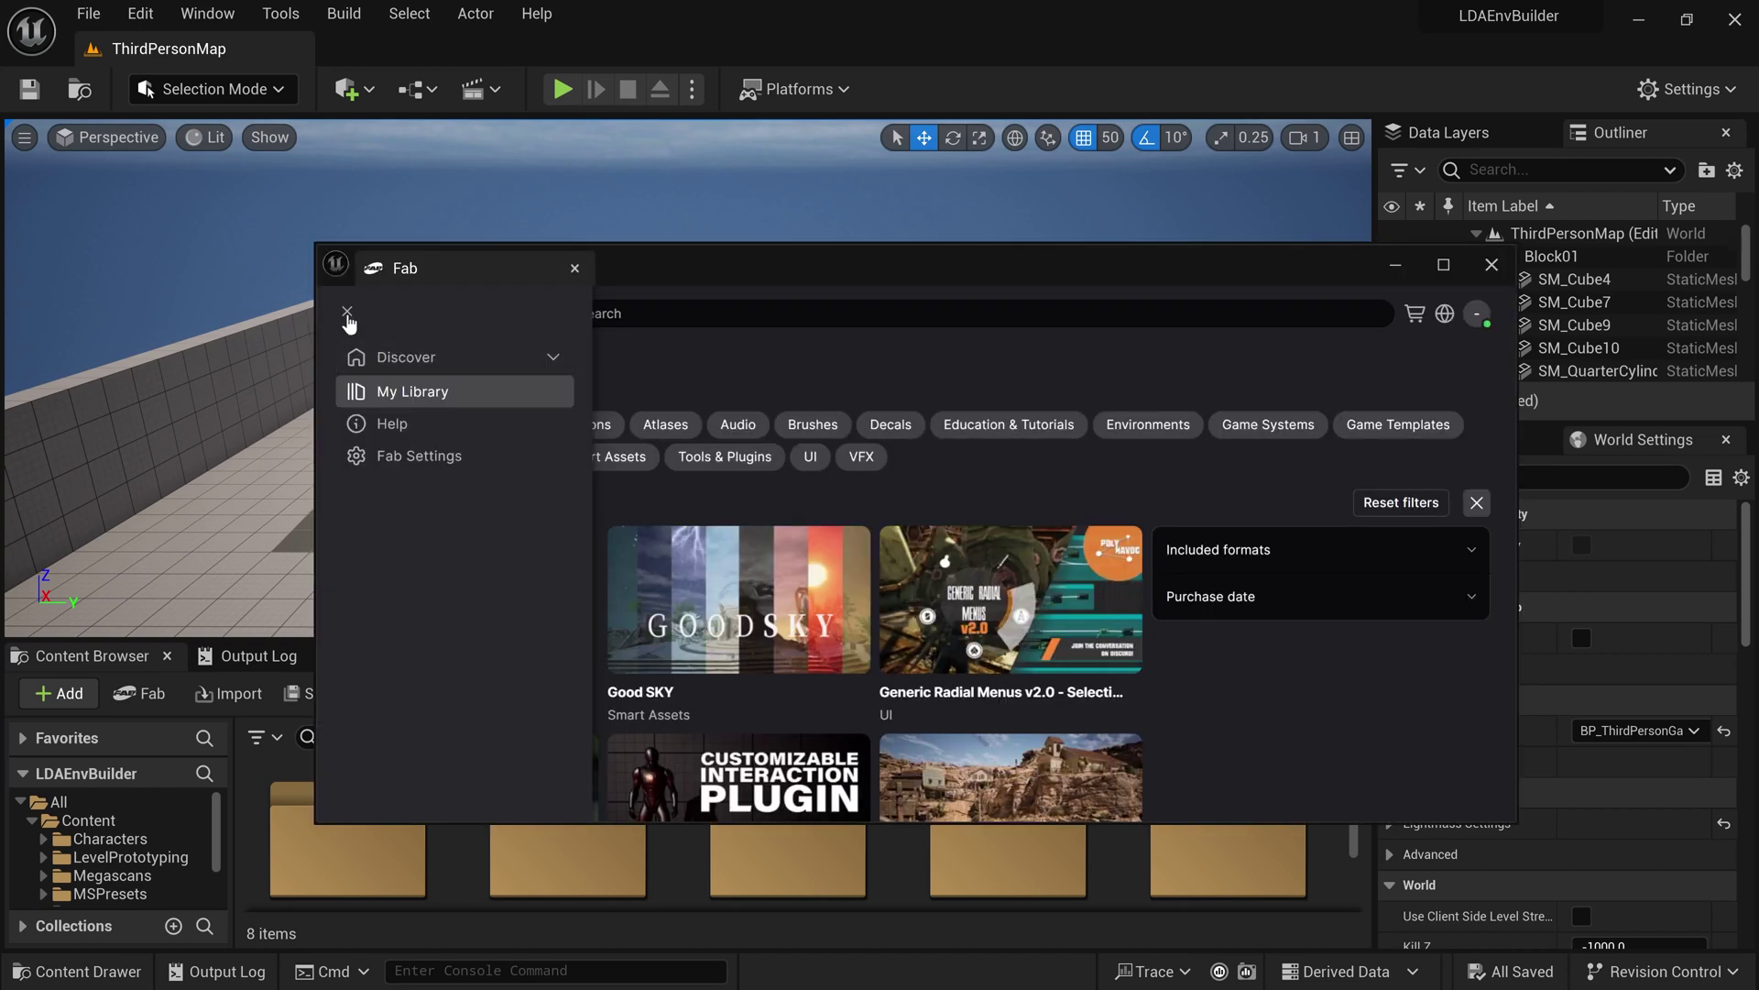
click(346, 313)
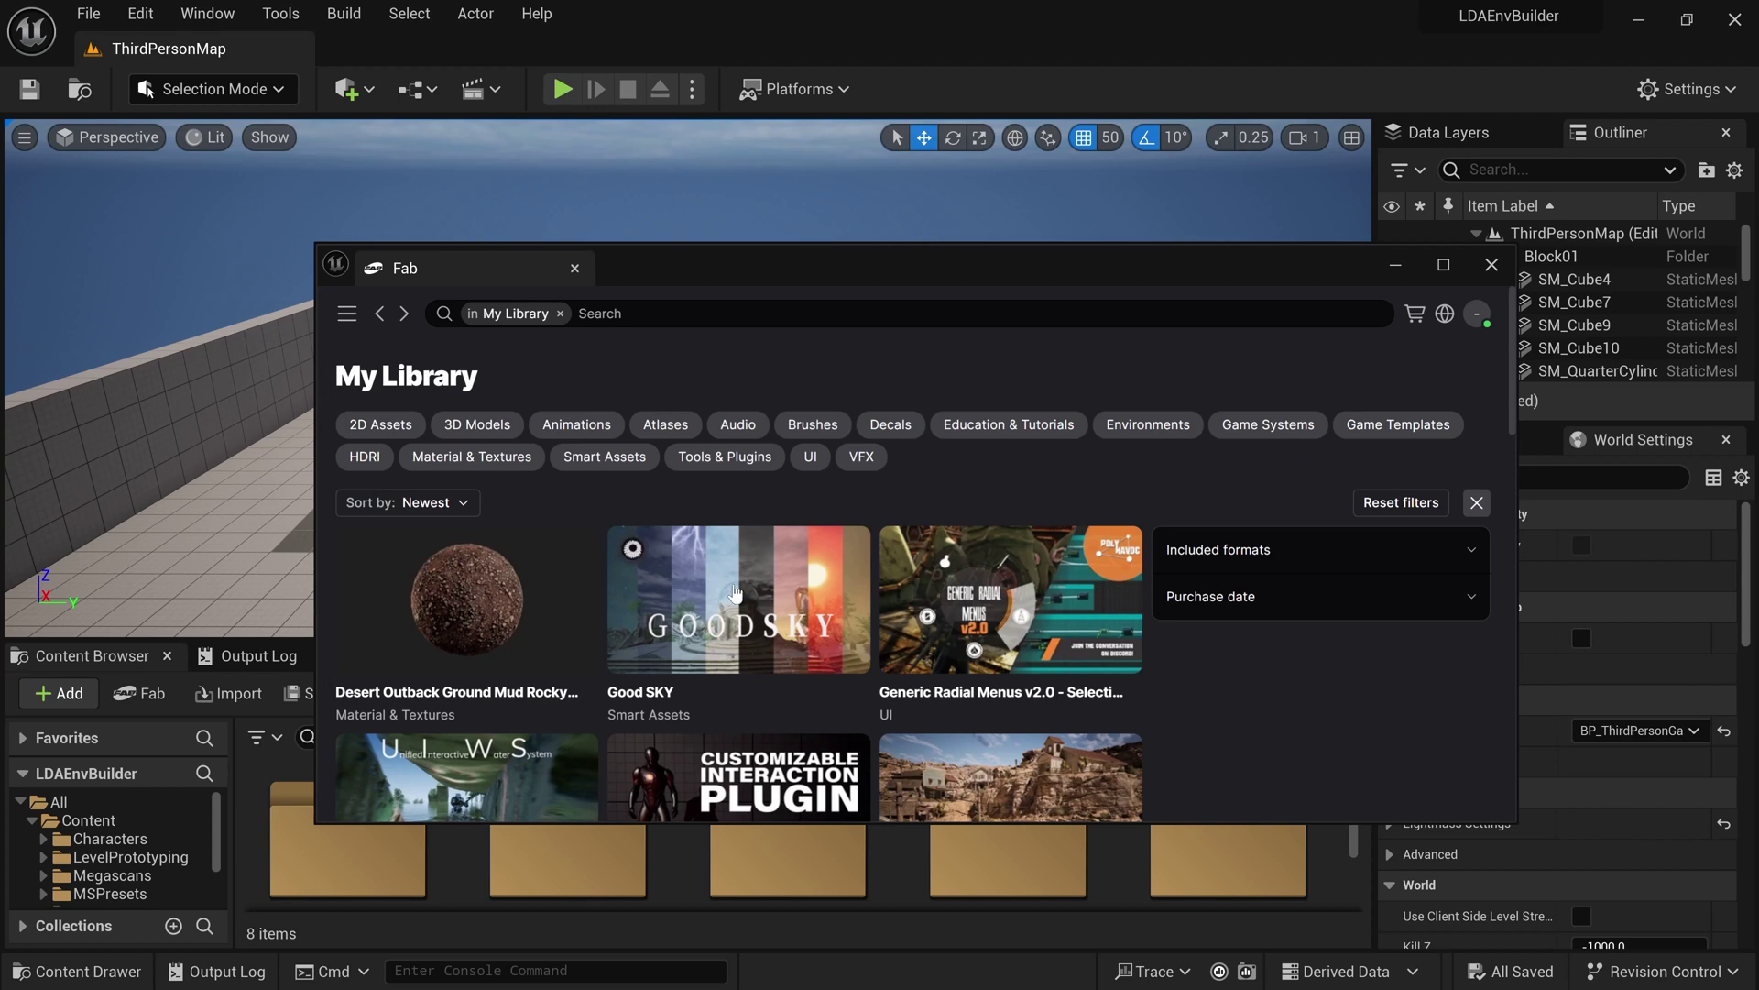
Step: Open the Desert Outback Ground Mud Rocky 01 card and move the Fab window up
mouse_move(903, 649)
mouse_move(495, 639)
click(495, 639)
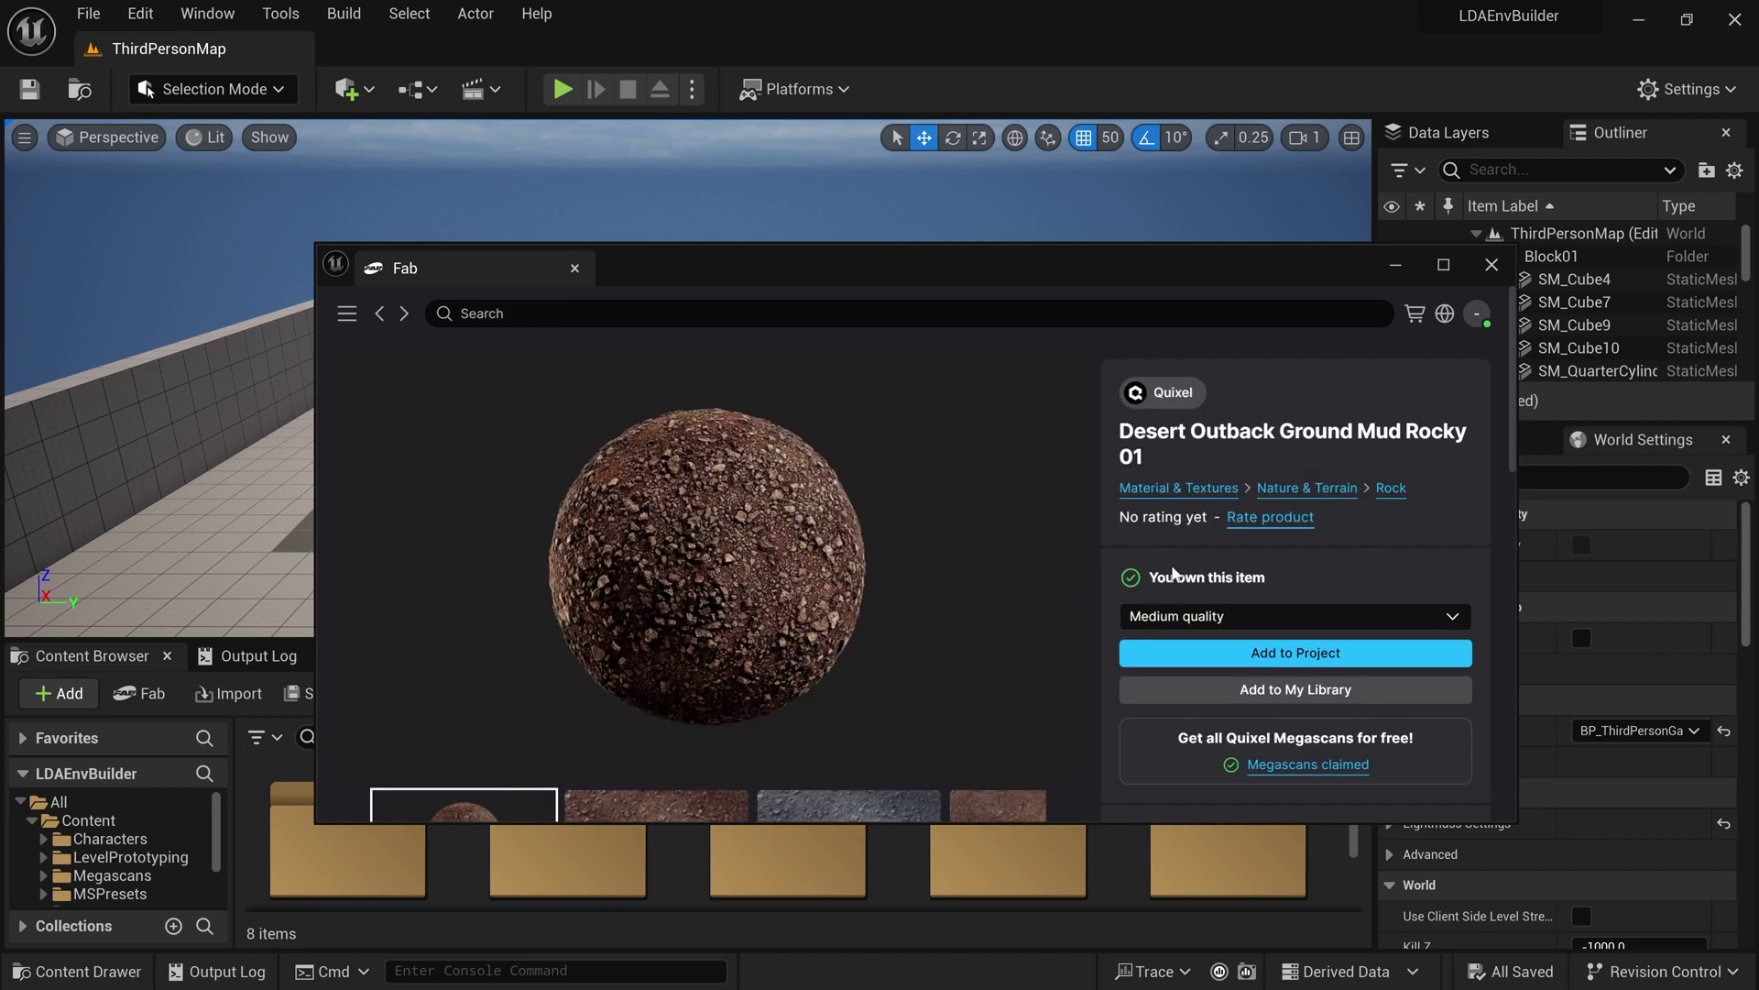
drag(925, 266, 876, 91)
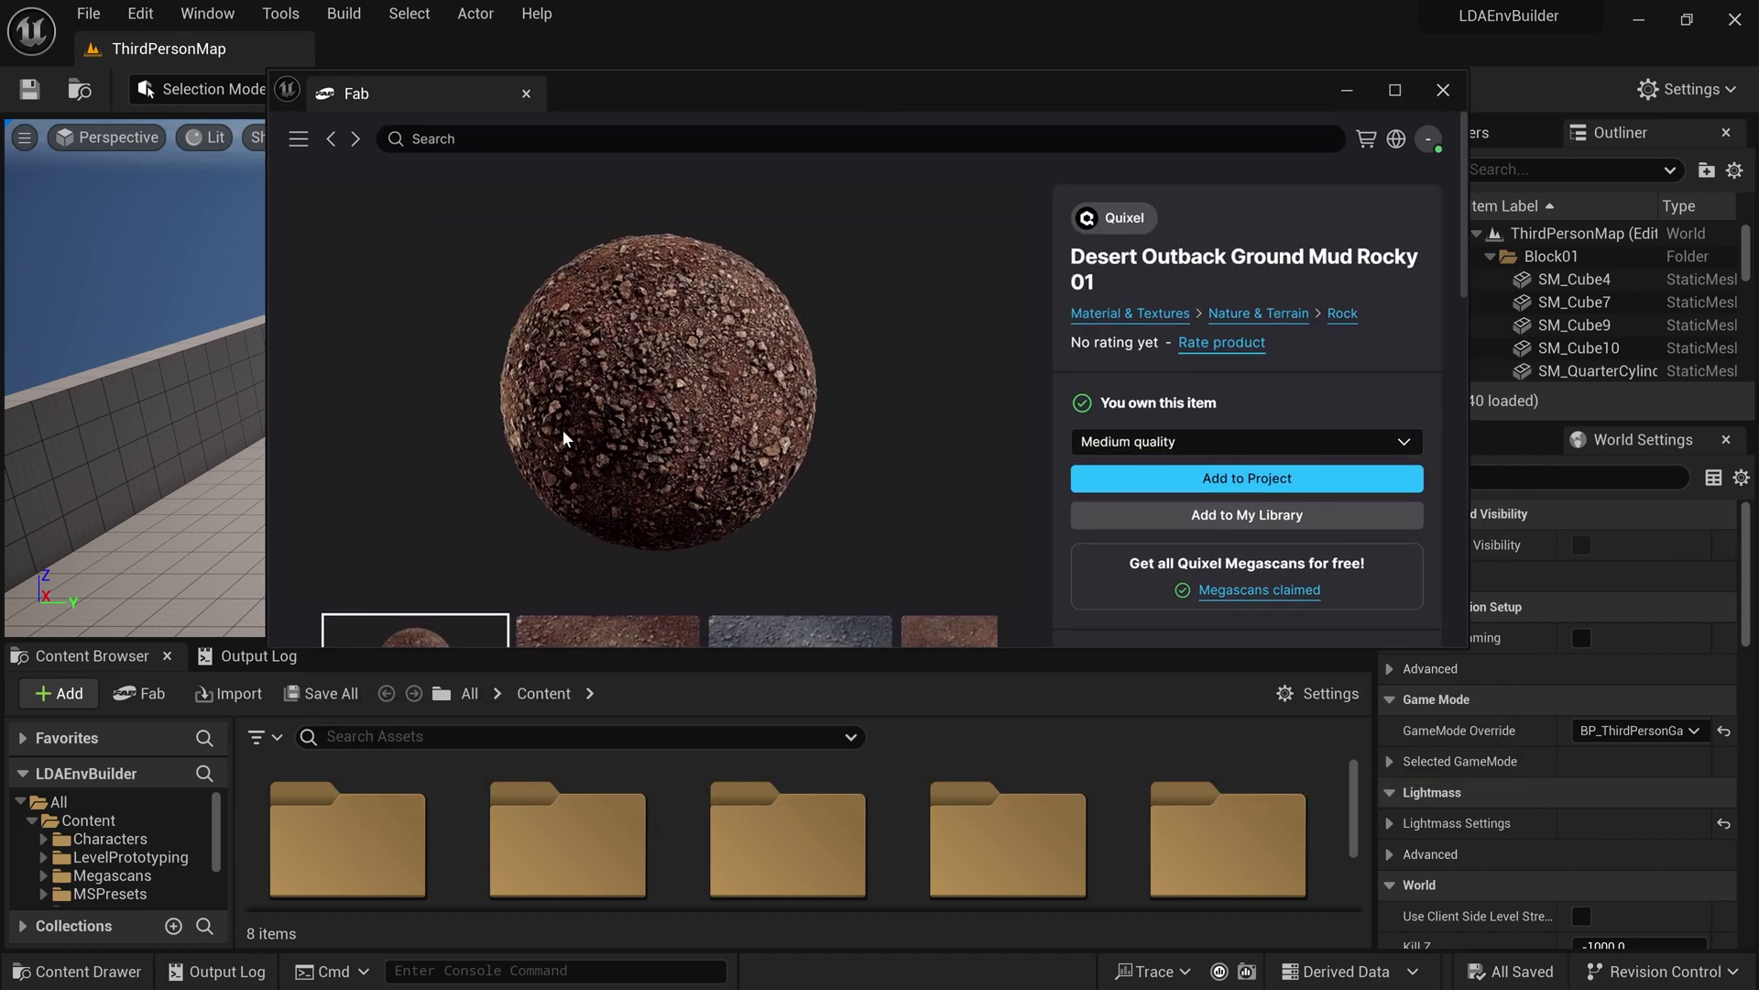
Step: Set the Content Browser thumbnail size to Small
click(1324, 693)
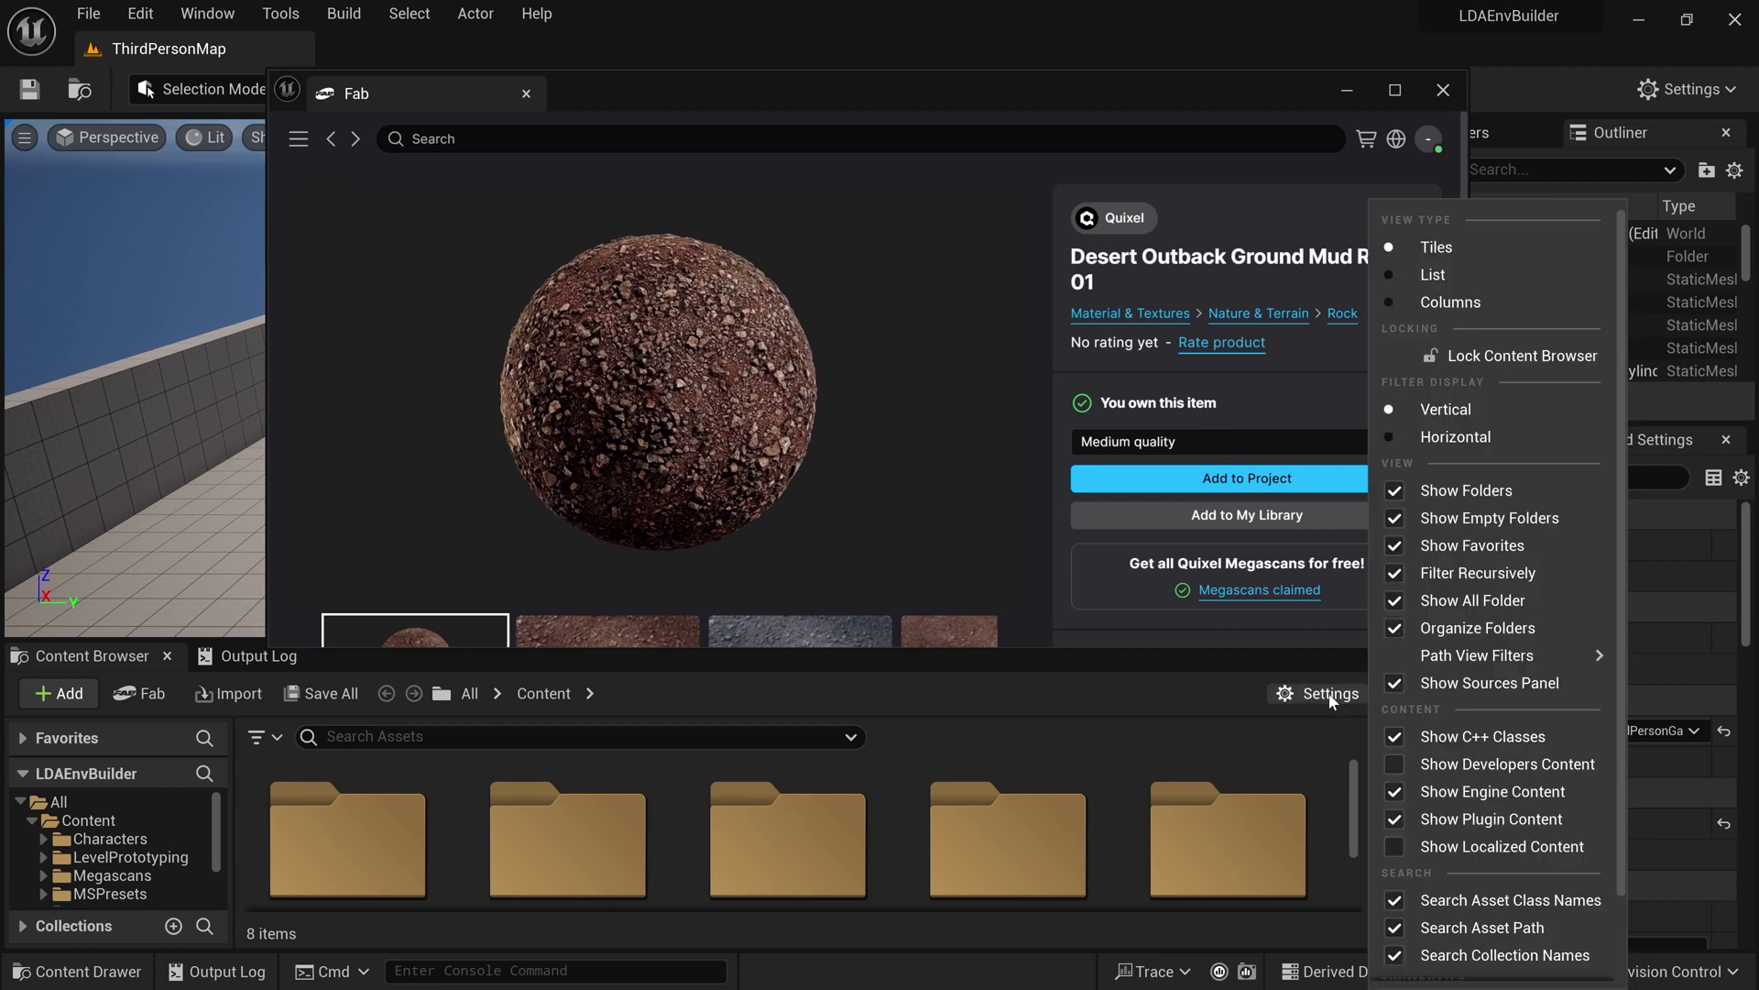
scroll(1503, 815, down, 2)
mouse_move(1558, 909)
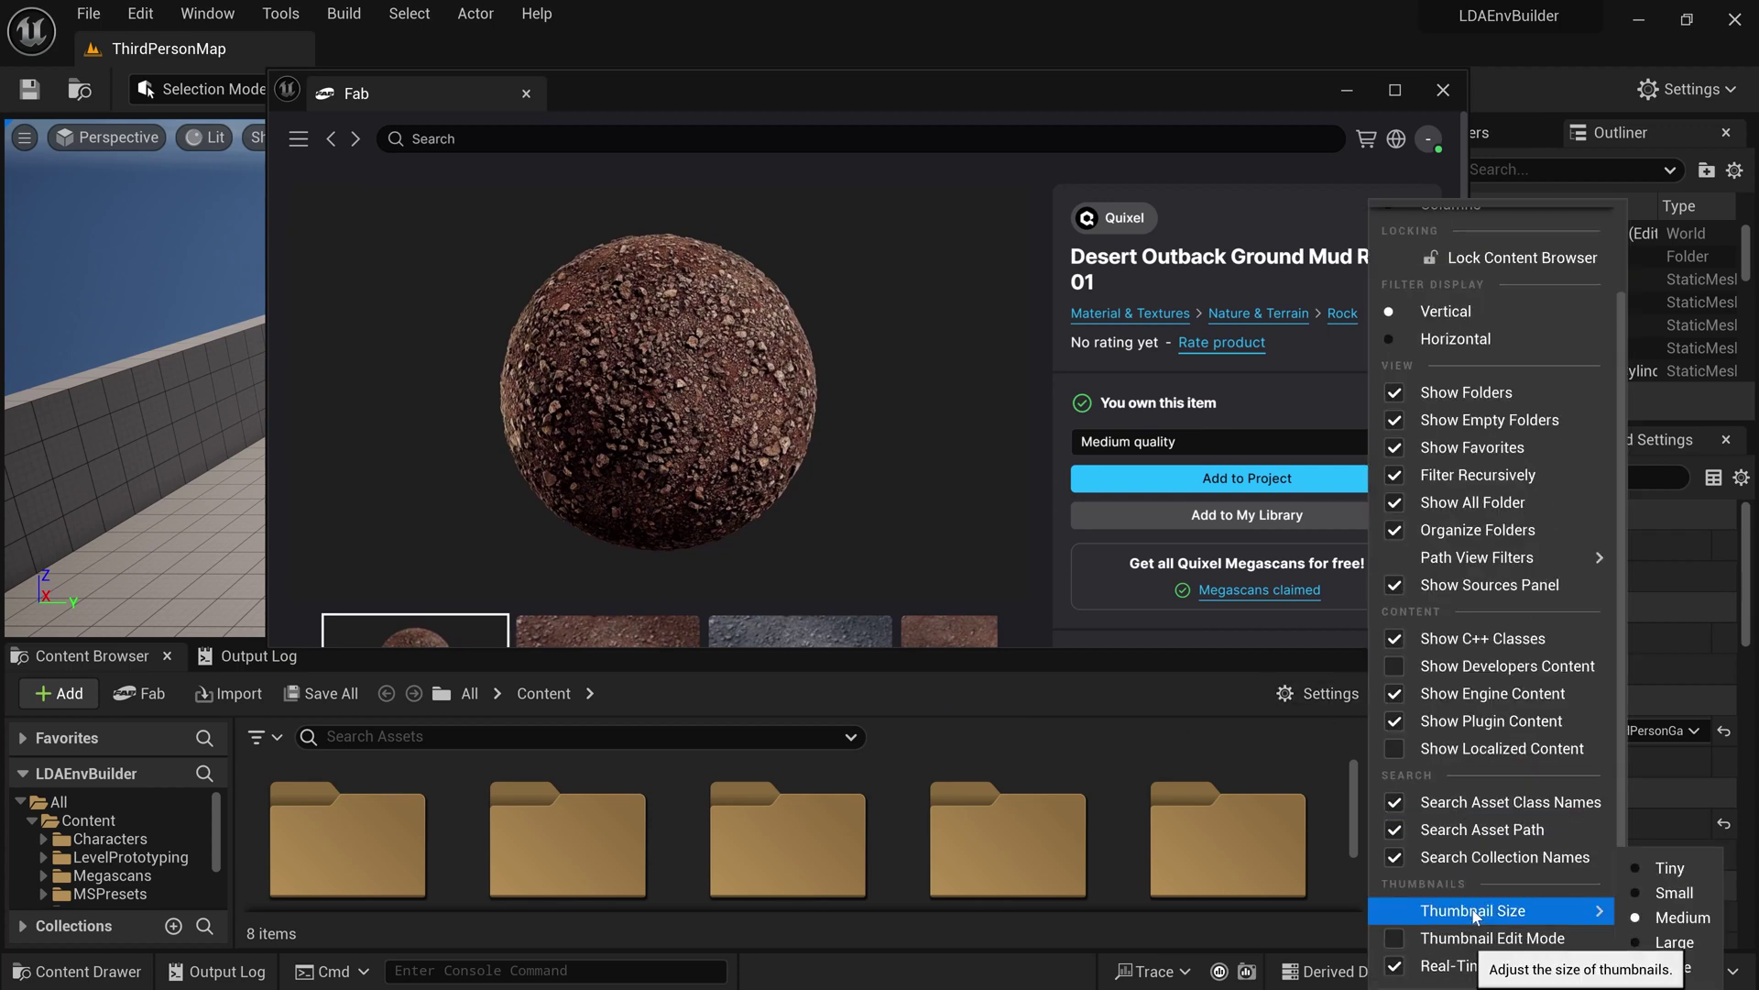
click(1670, 891)
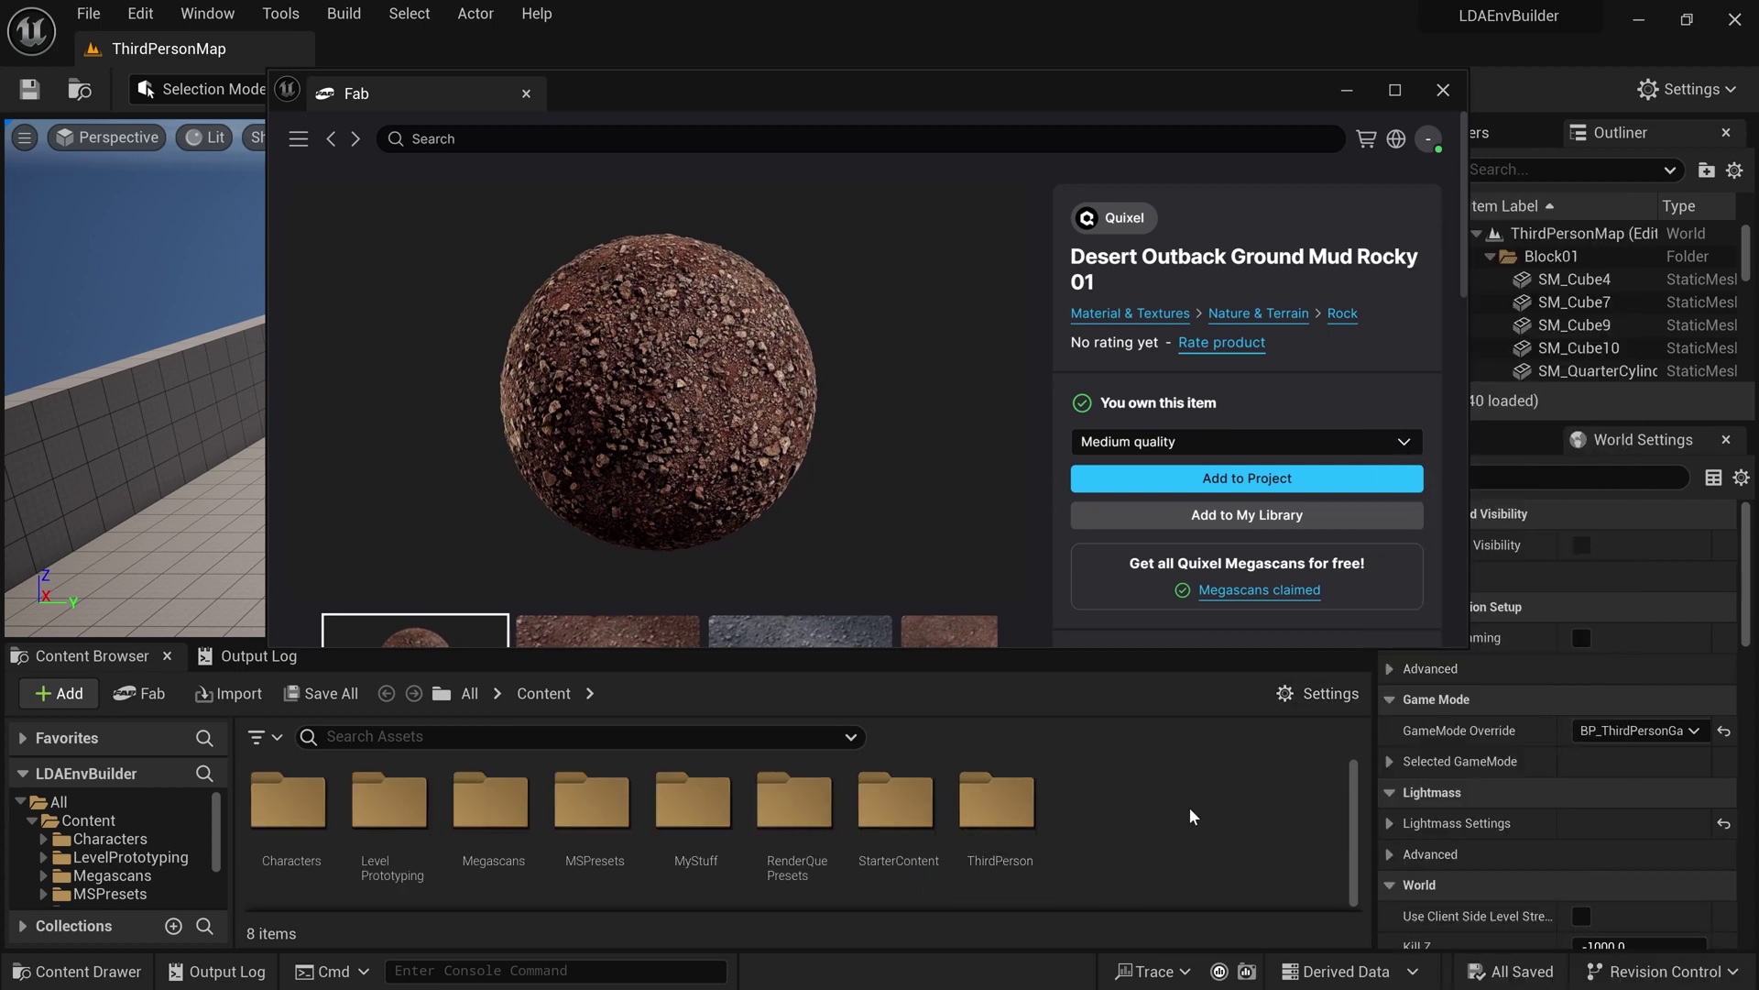
Step: Check the Megascans and MSPresets folders, settle in Megascans, and add the mud material to the project
click(495, 801)
double_click(509, 804)
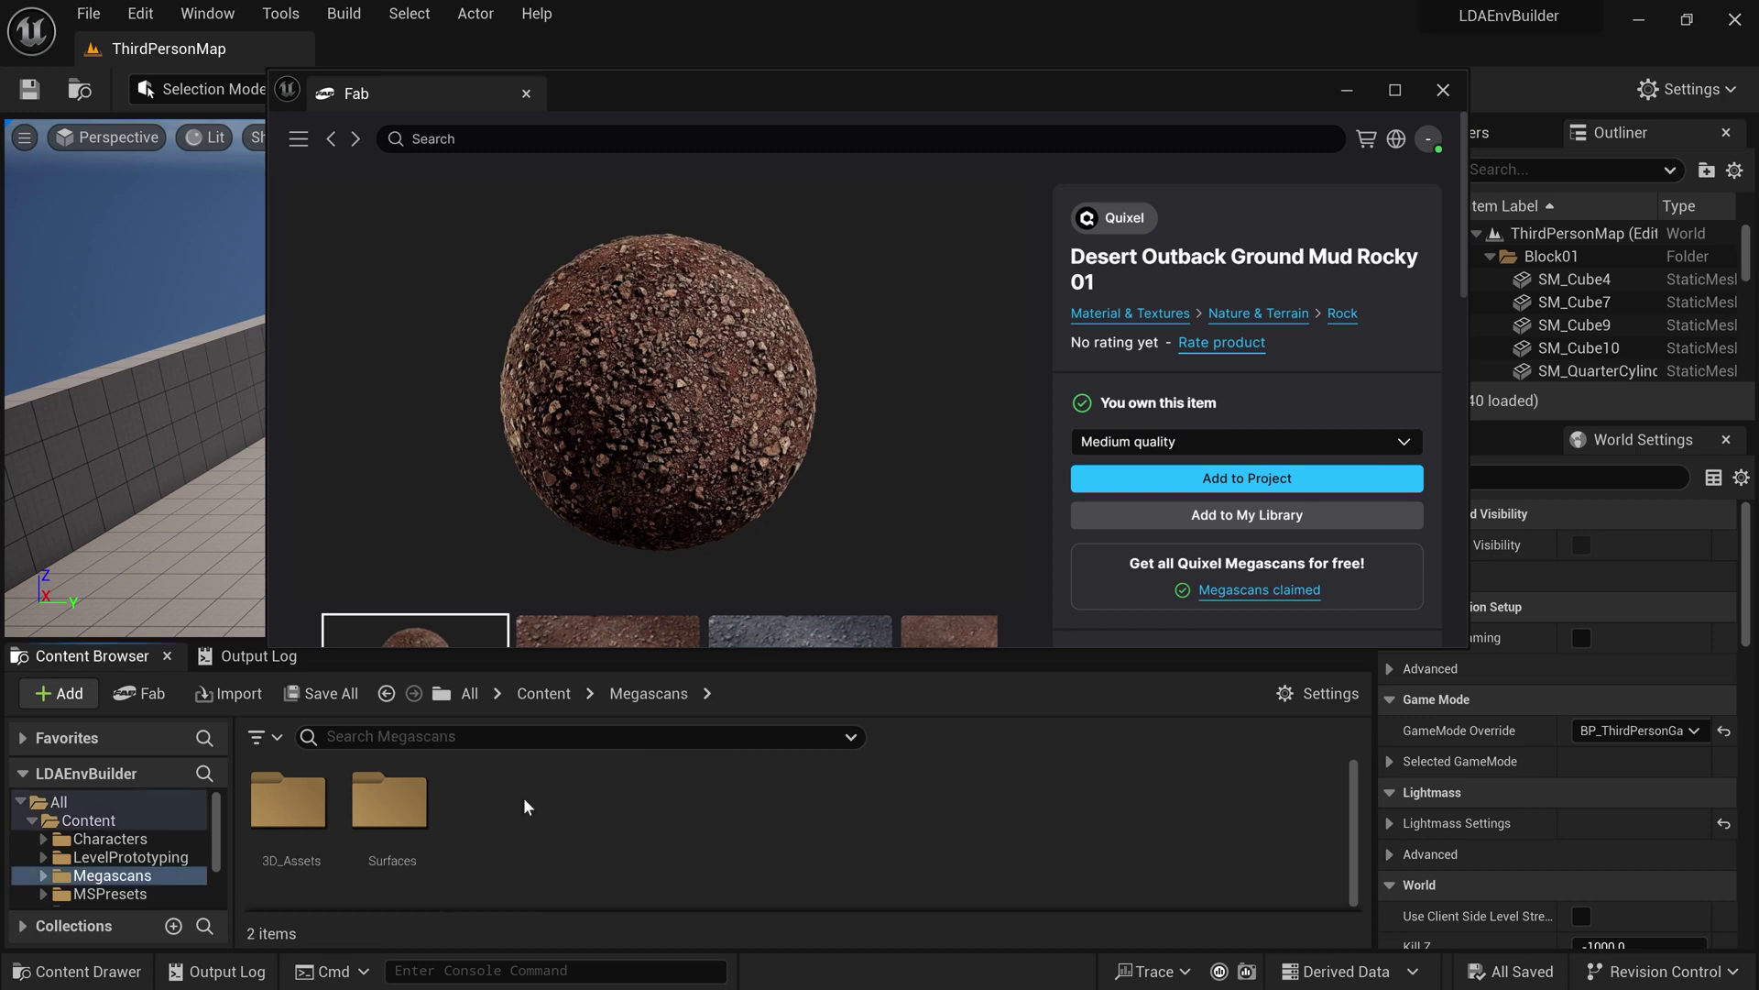
key(alt+Left)
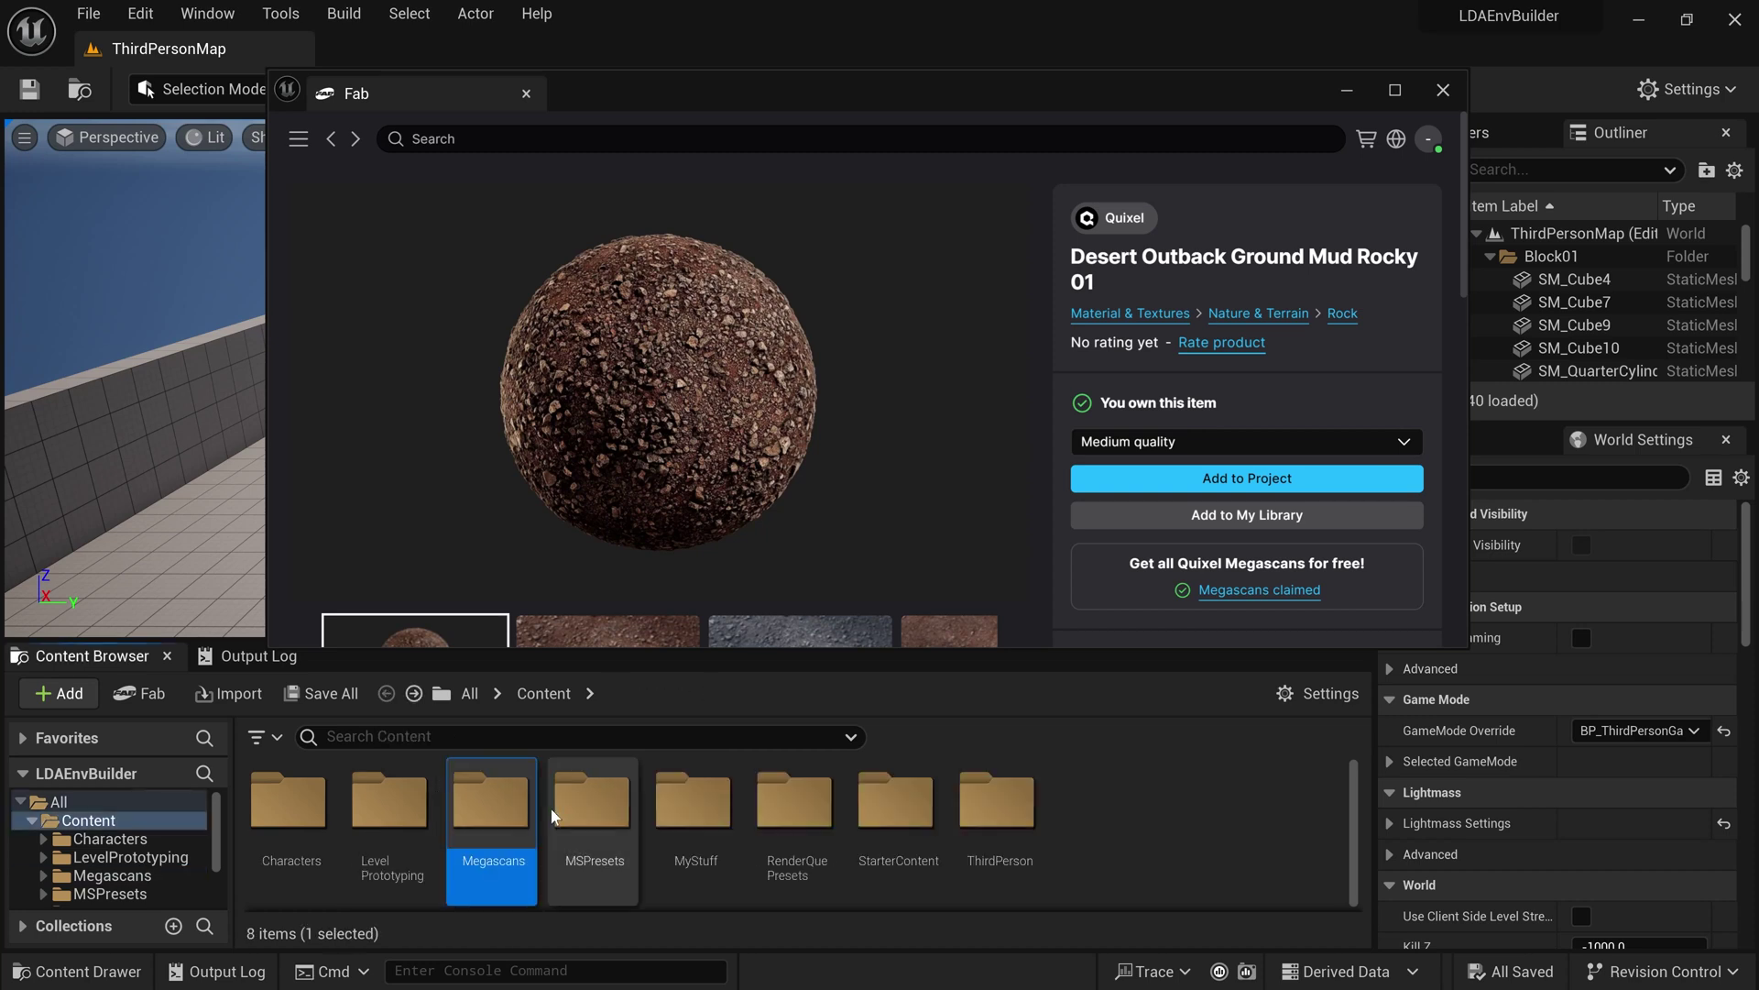
double_click(592, 804)
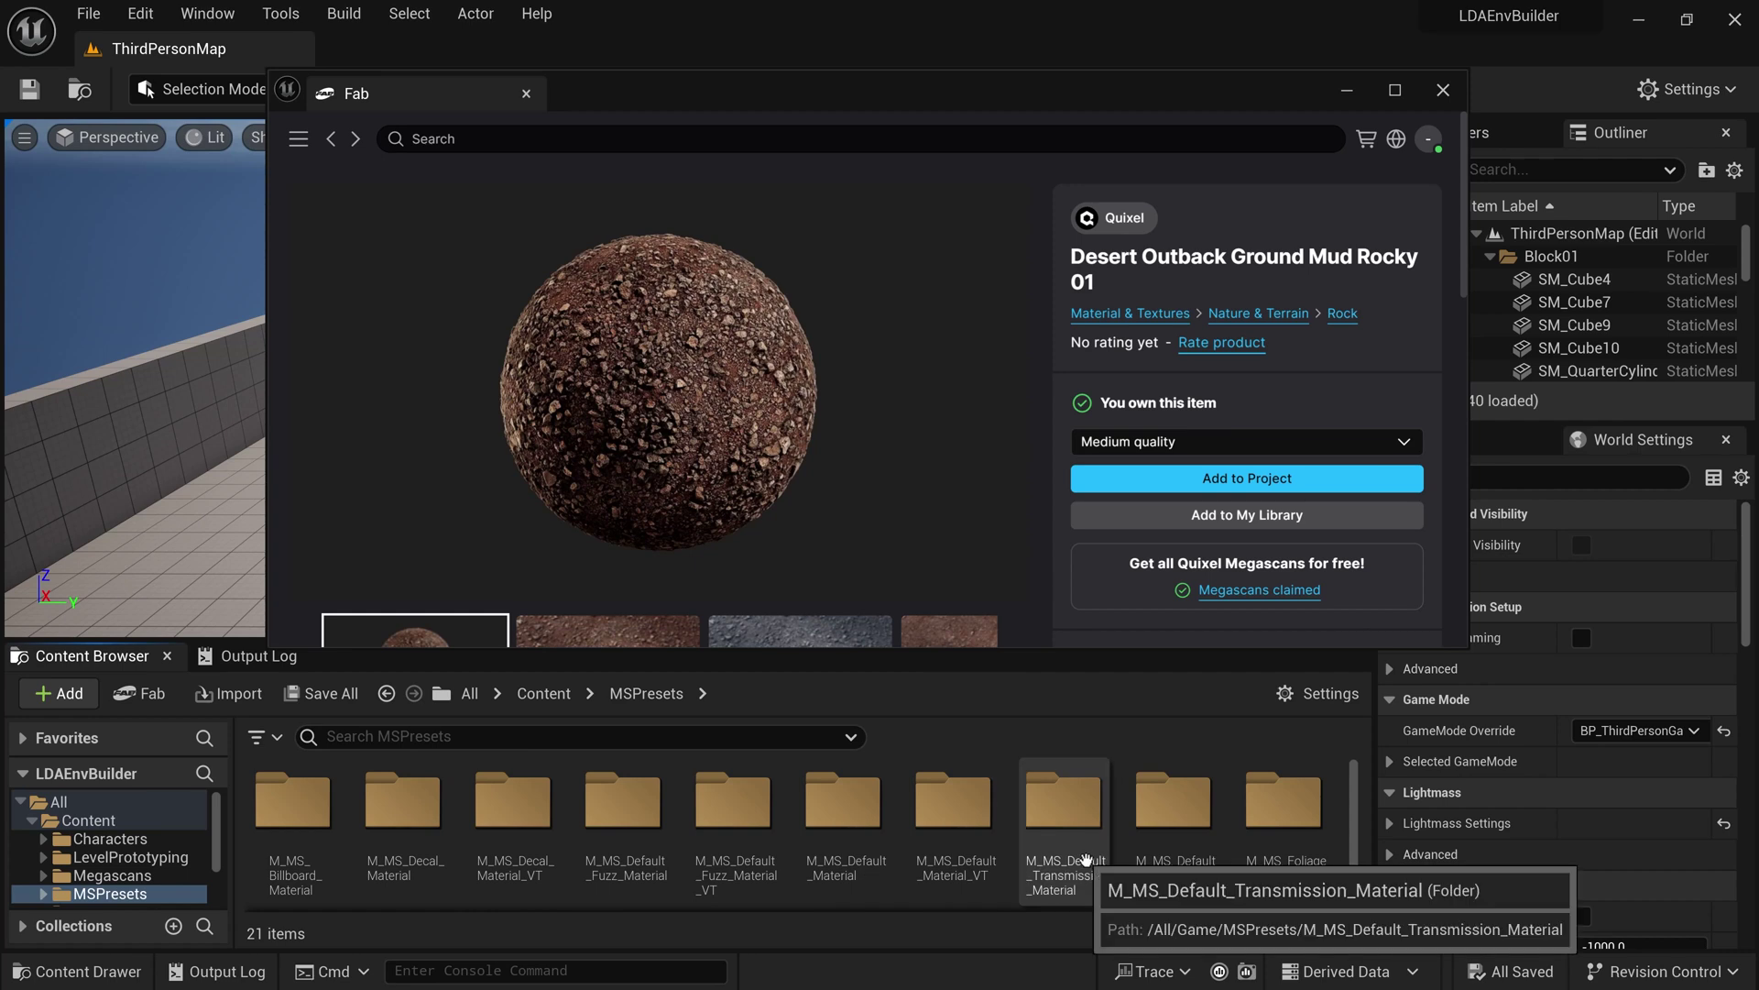
key(alt+Left)
double_click(586, 811)
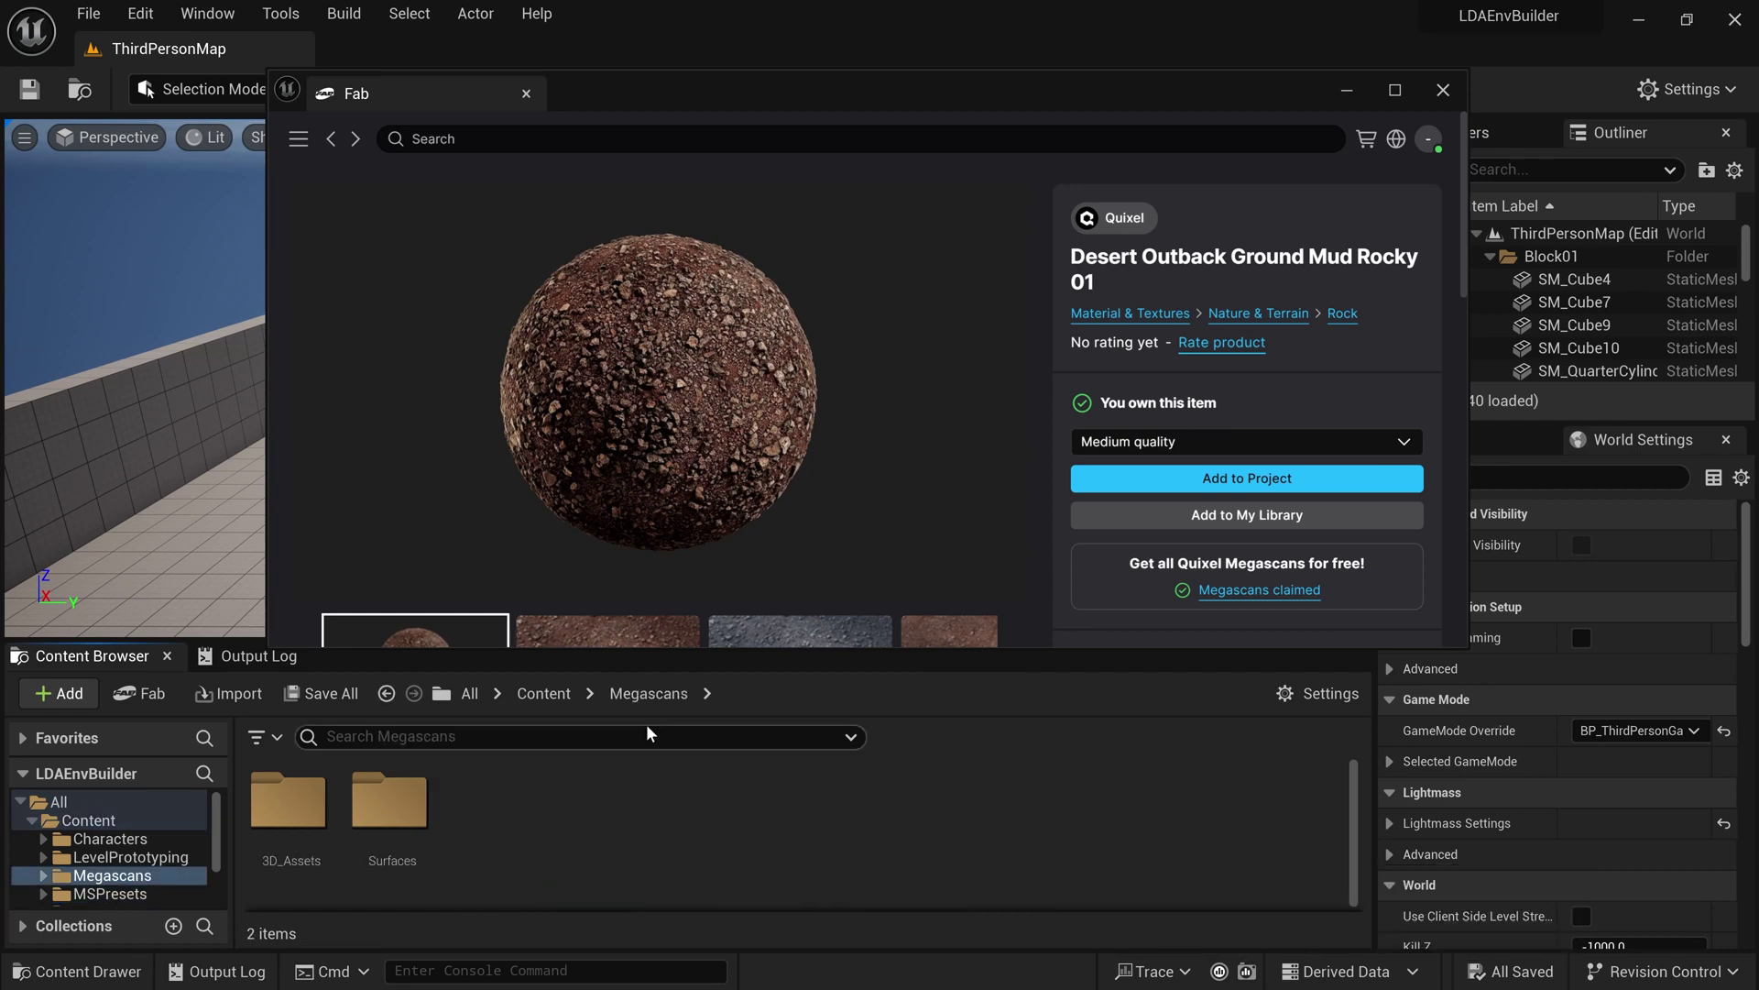
click(1264, 479)
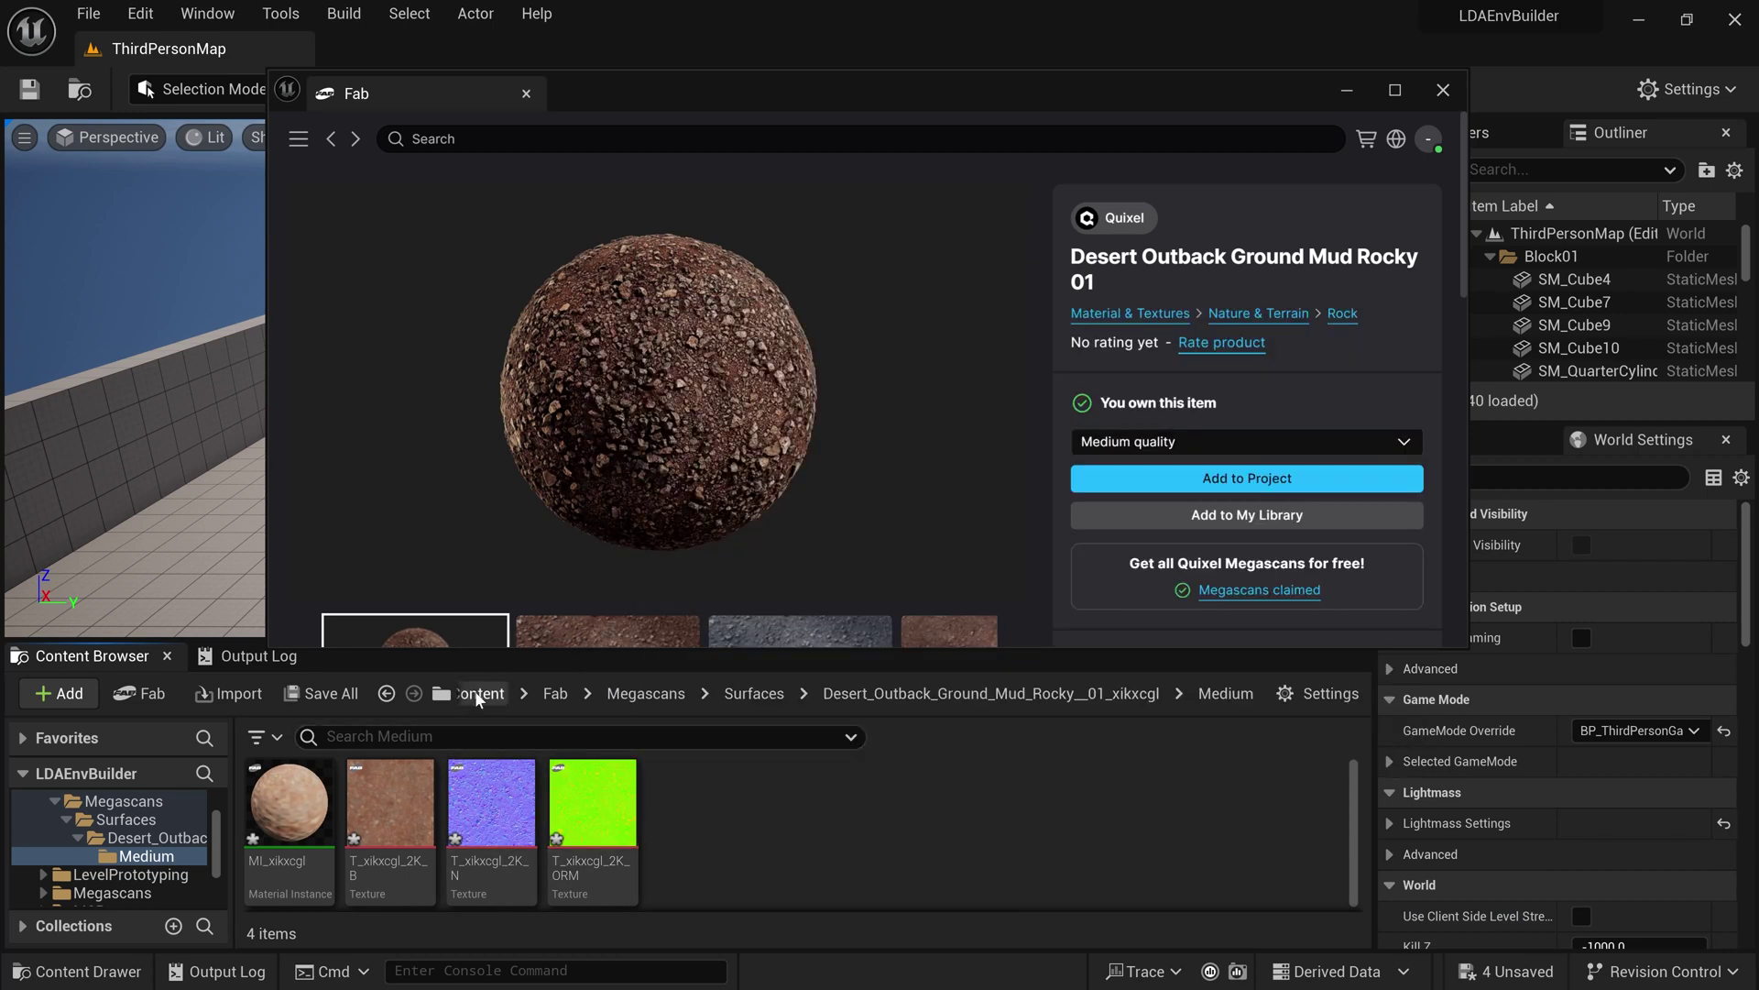
Step: Return to the Content root and open the Fab folder
click(475, 696)
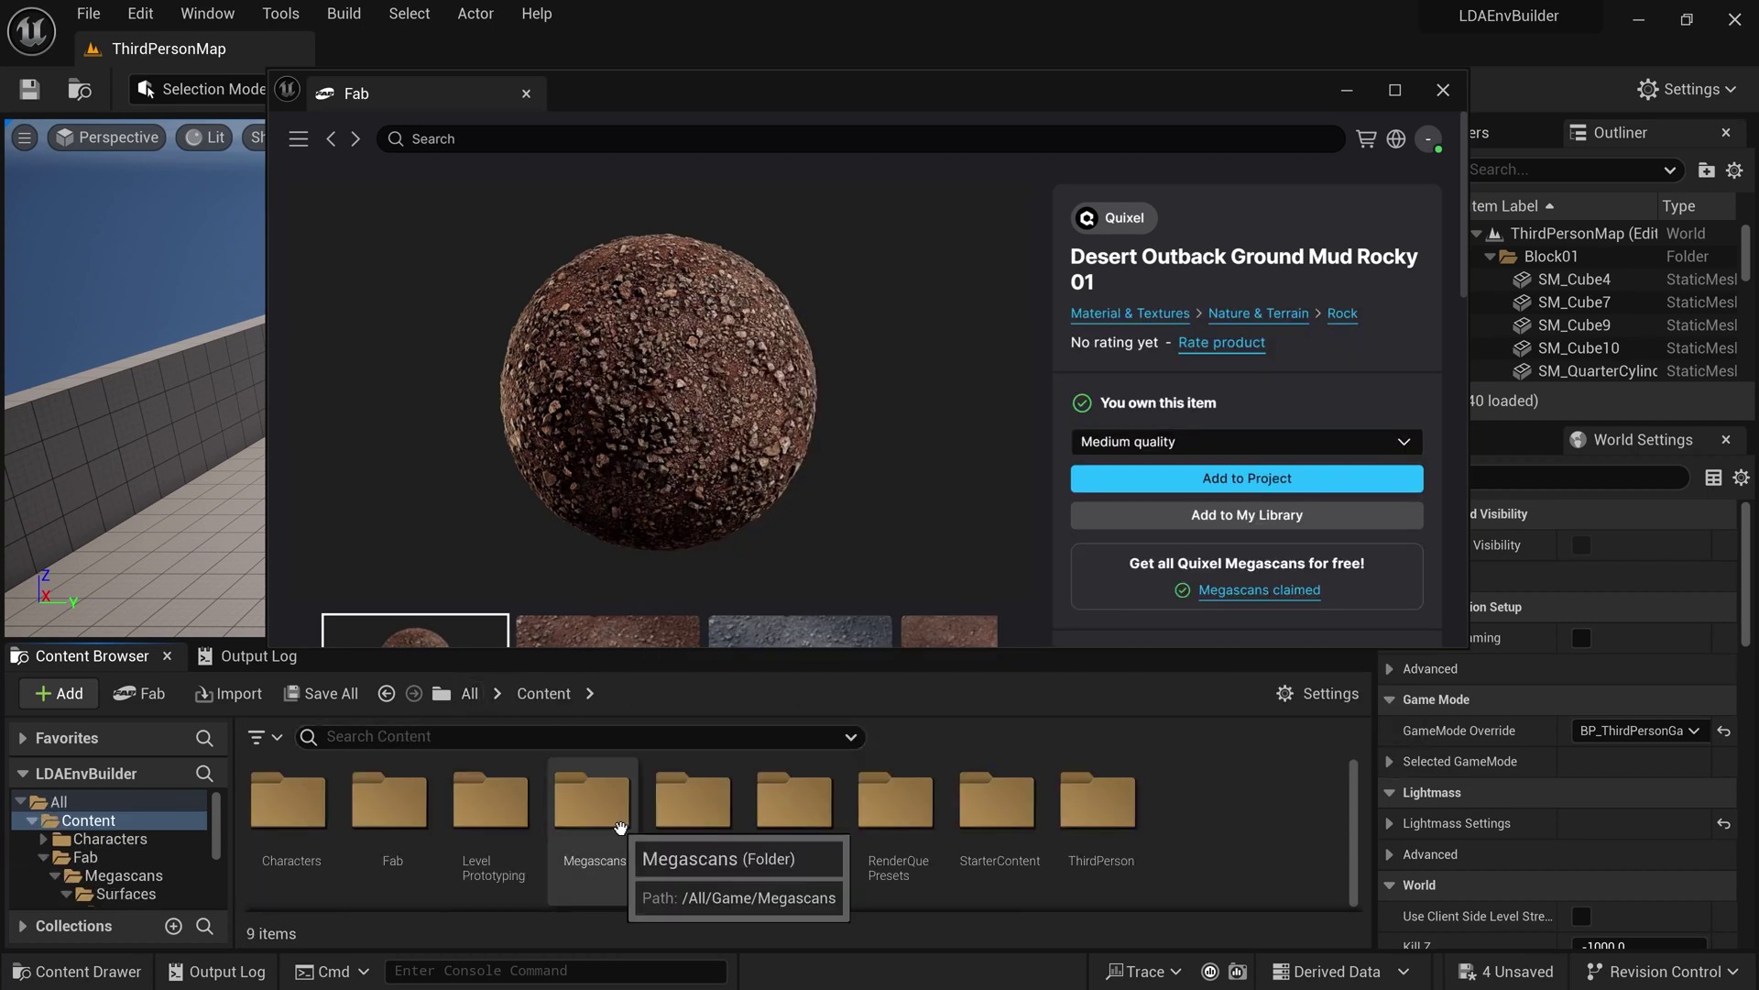
double_click(592, 802)
double_click(389, 802)
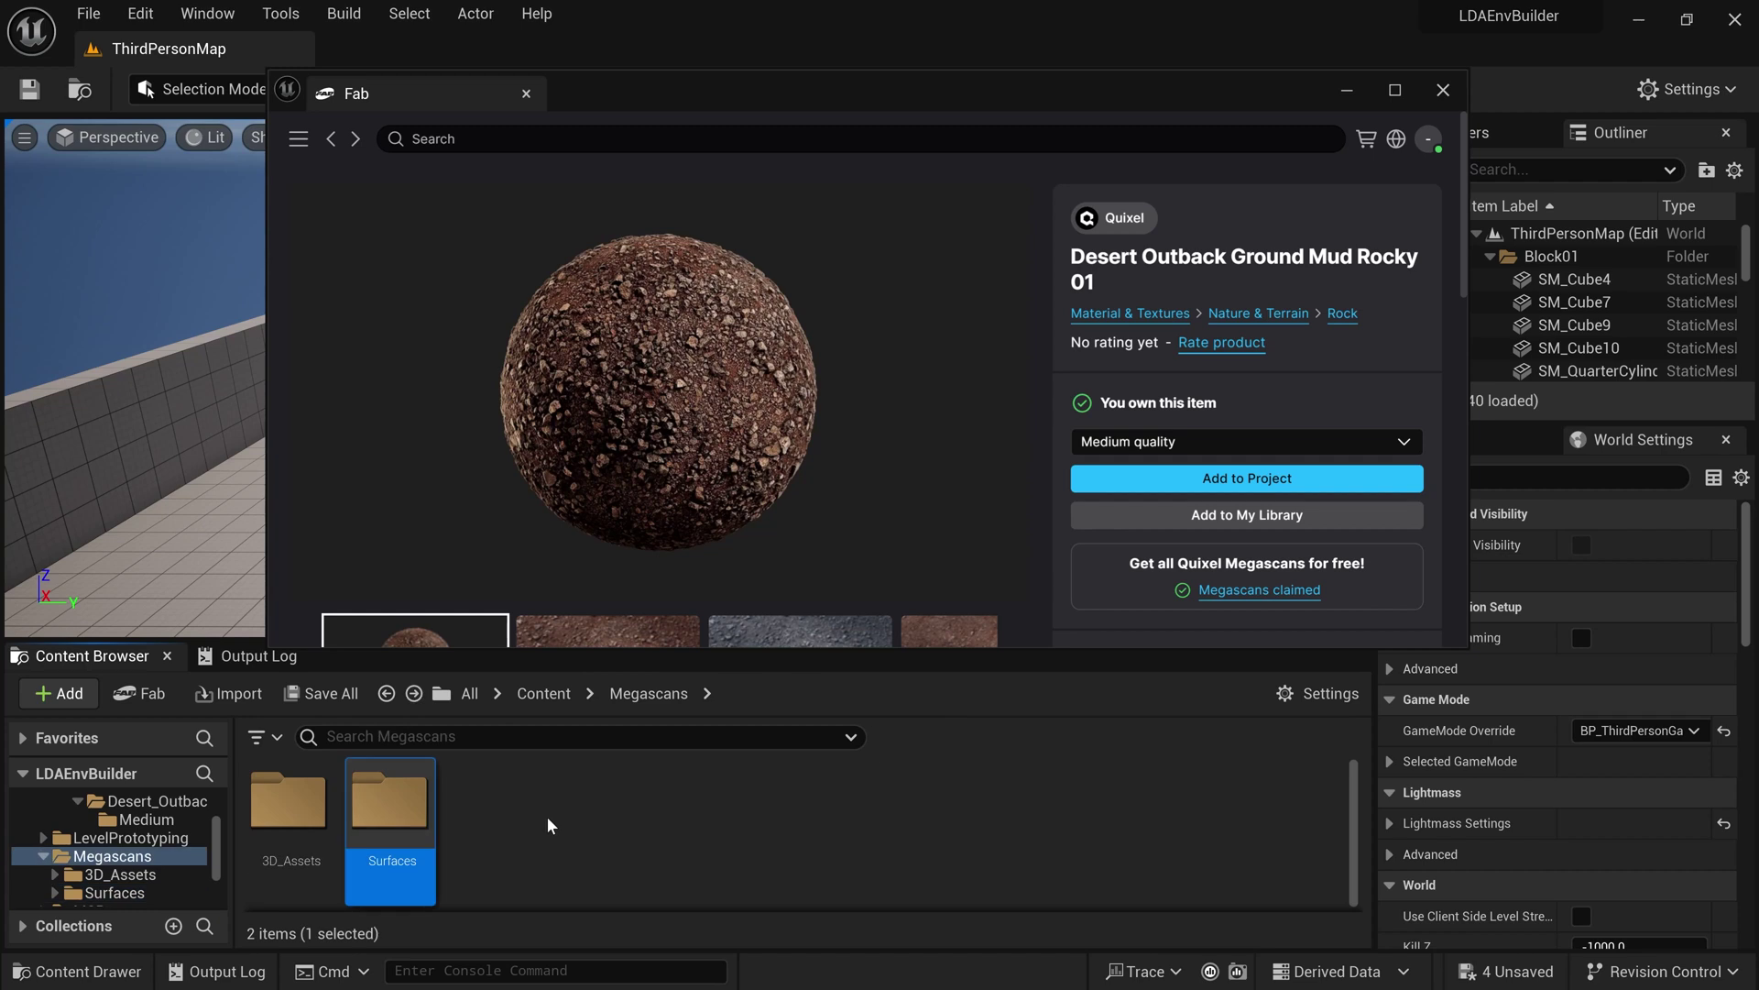
click(544, 693)
click(390, 807)
double_click(389, 807)
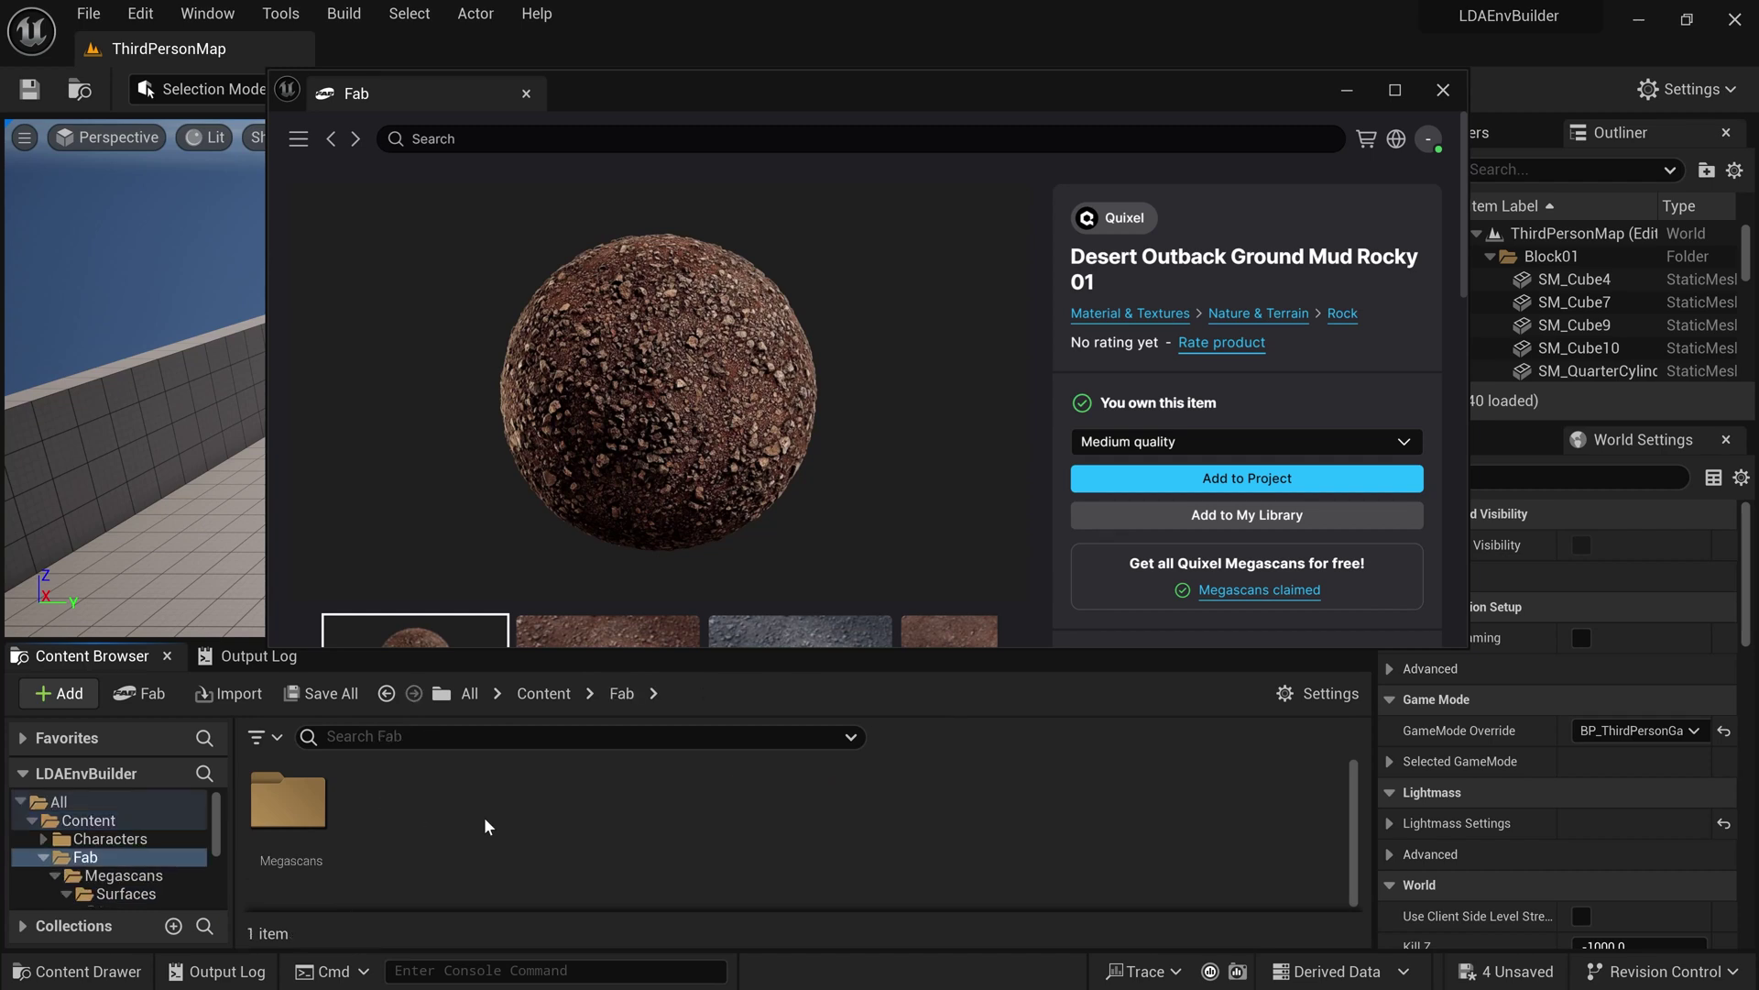
Step: Open Megascans > Surfaces > Desert_Outback_Ground_Mud_Rocky_01_xikxcgl > Medium and open MI_xikxcgl
double_click(296, 790)
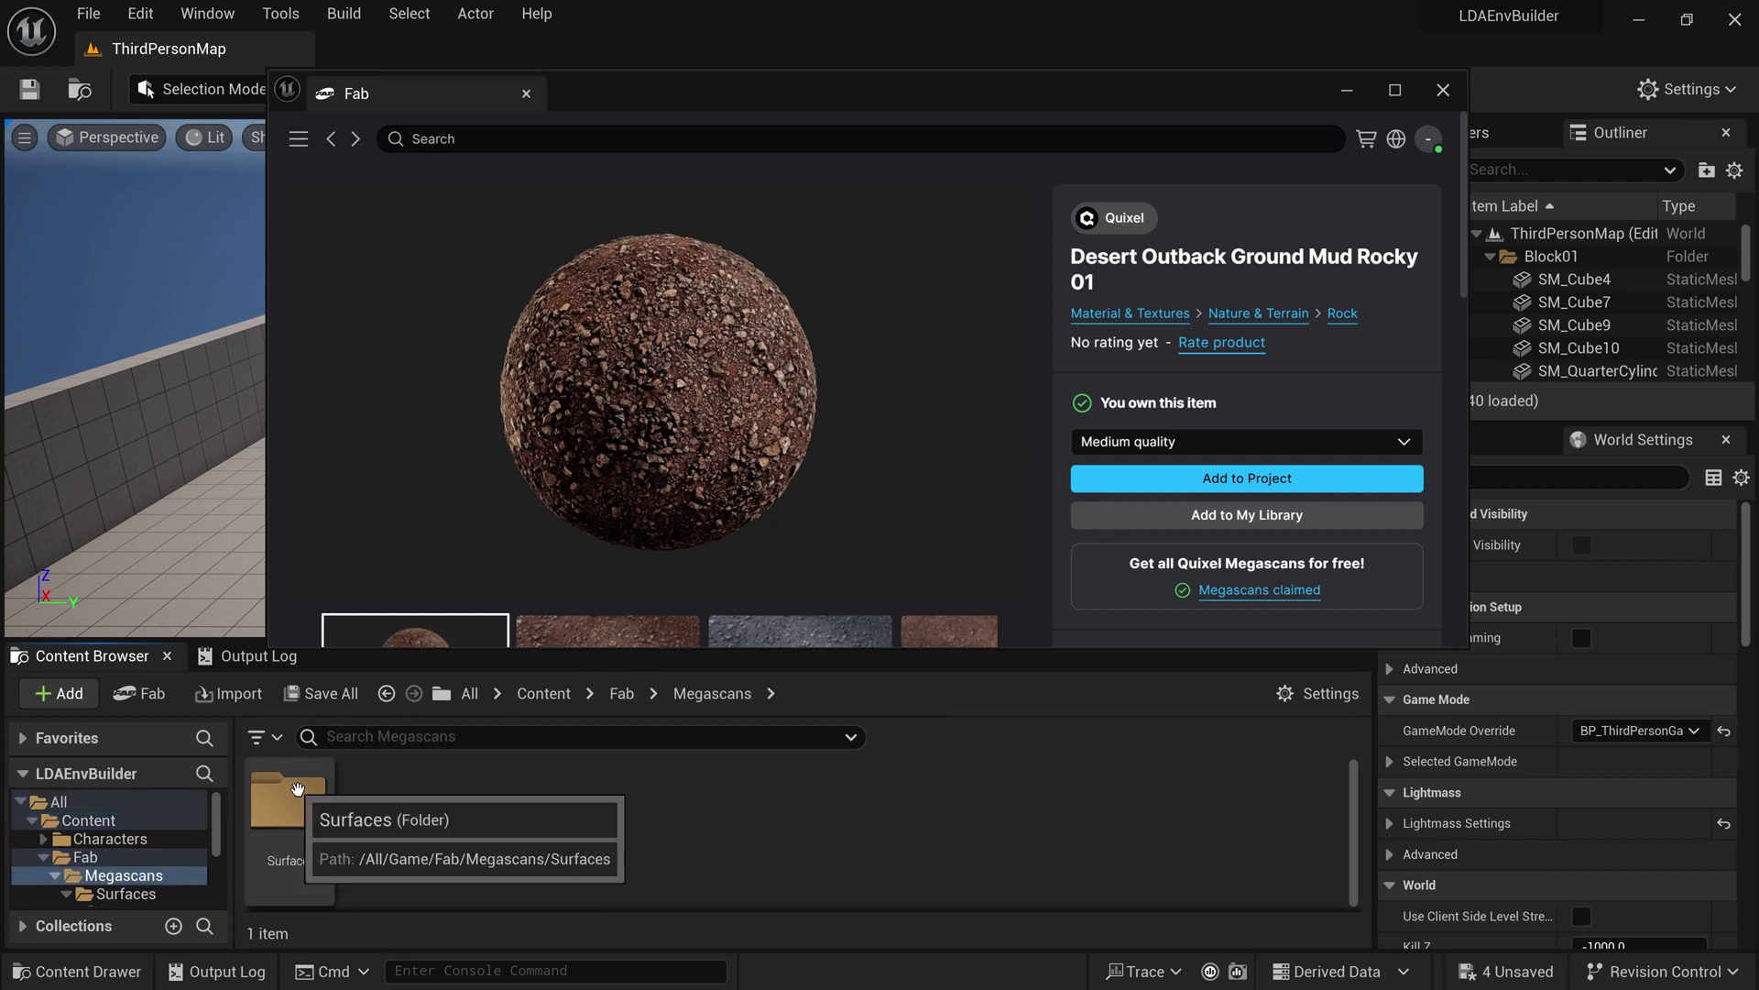
double_click(302, 796)
double_click(339, 797)
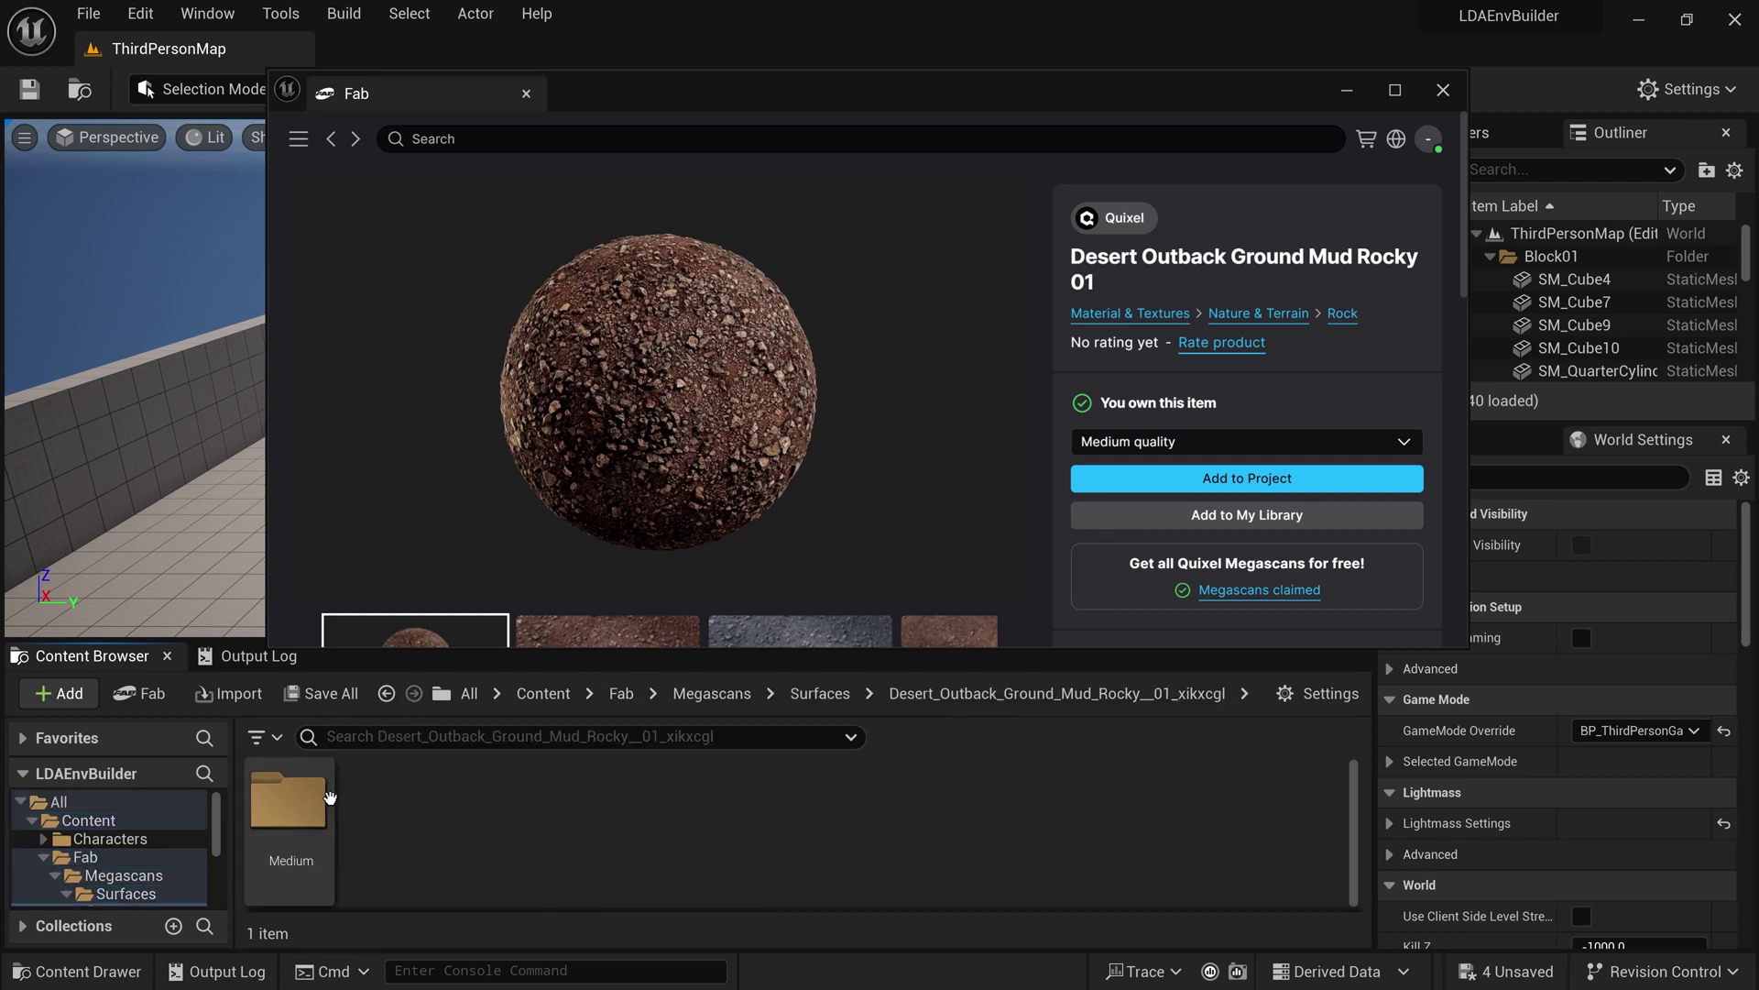
double_click(330, 797)
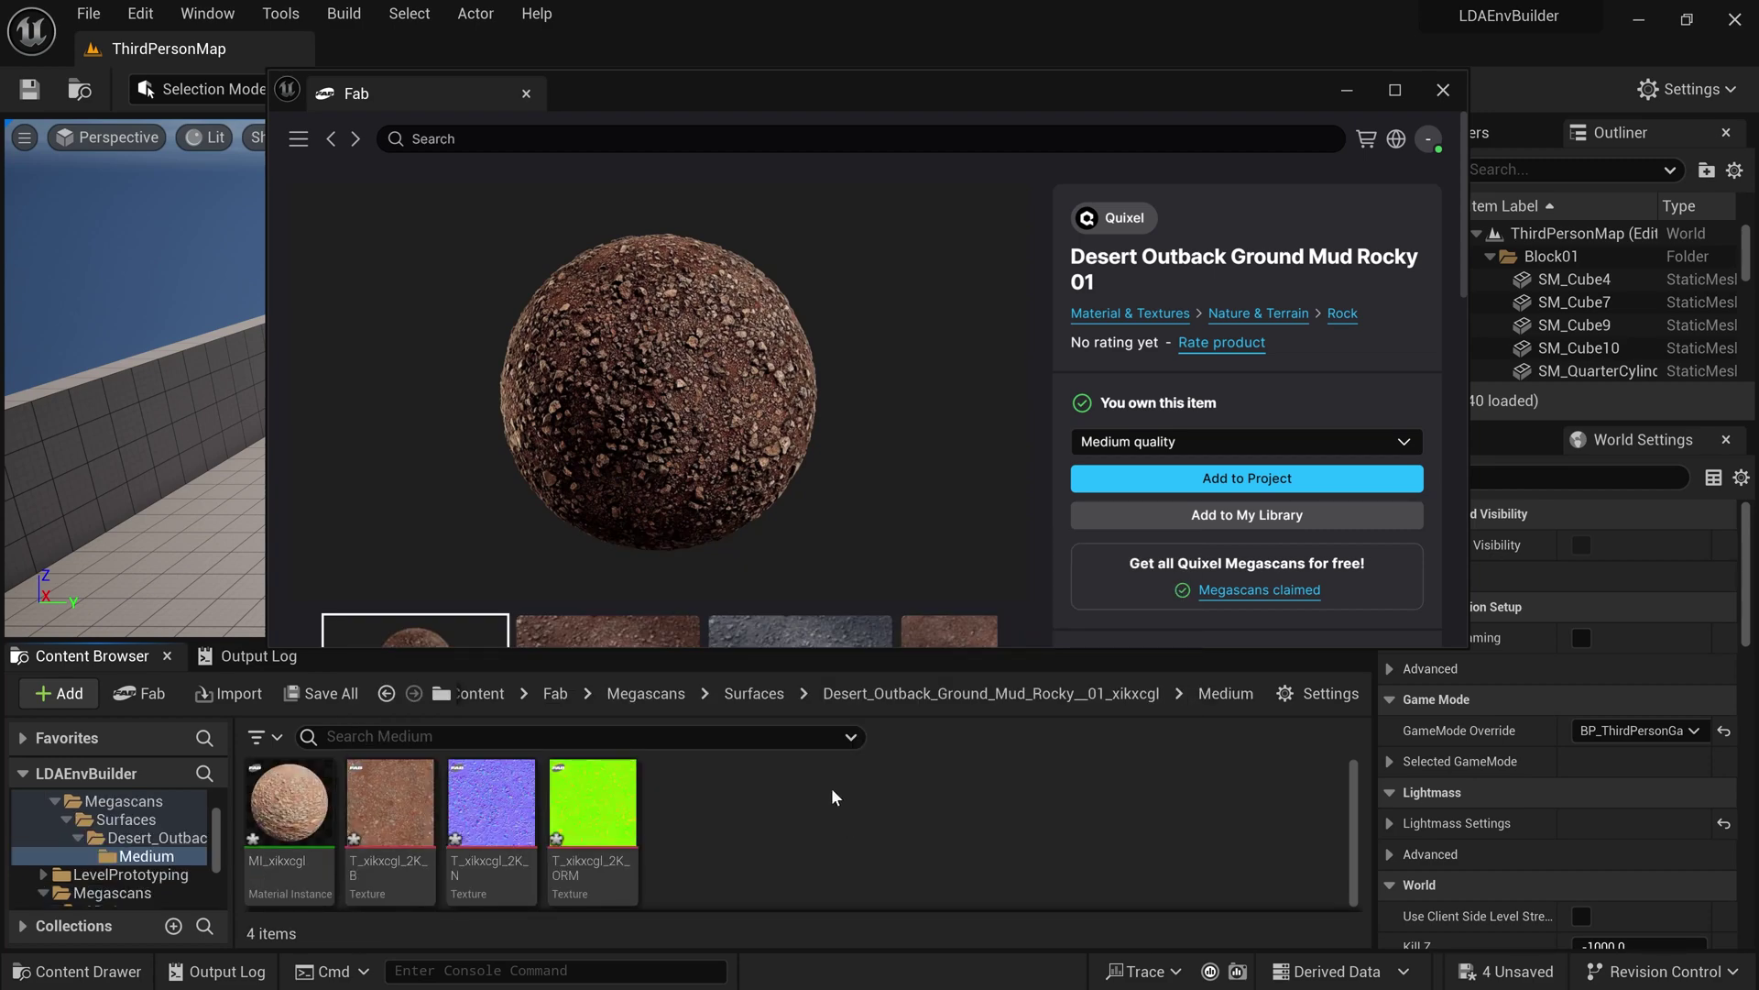
double_click(289, 801)
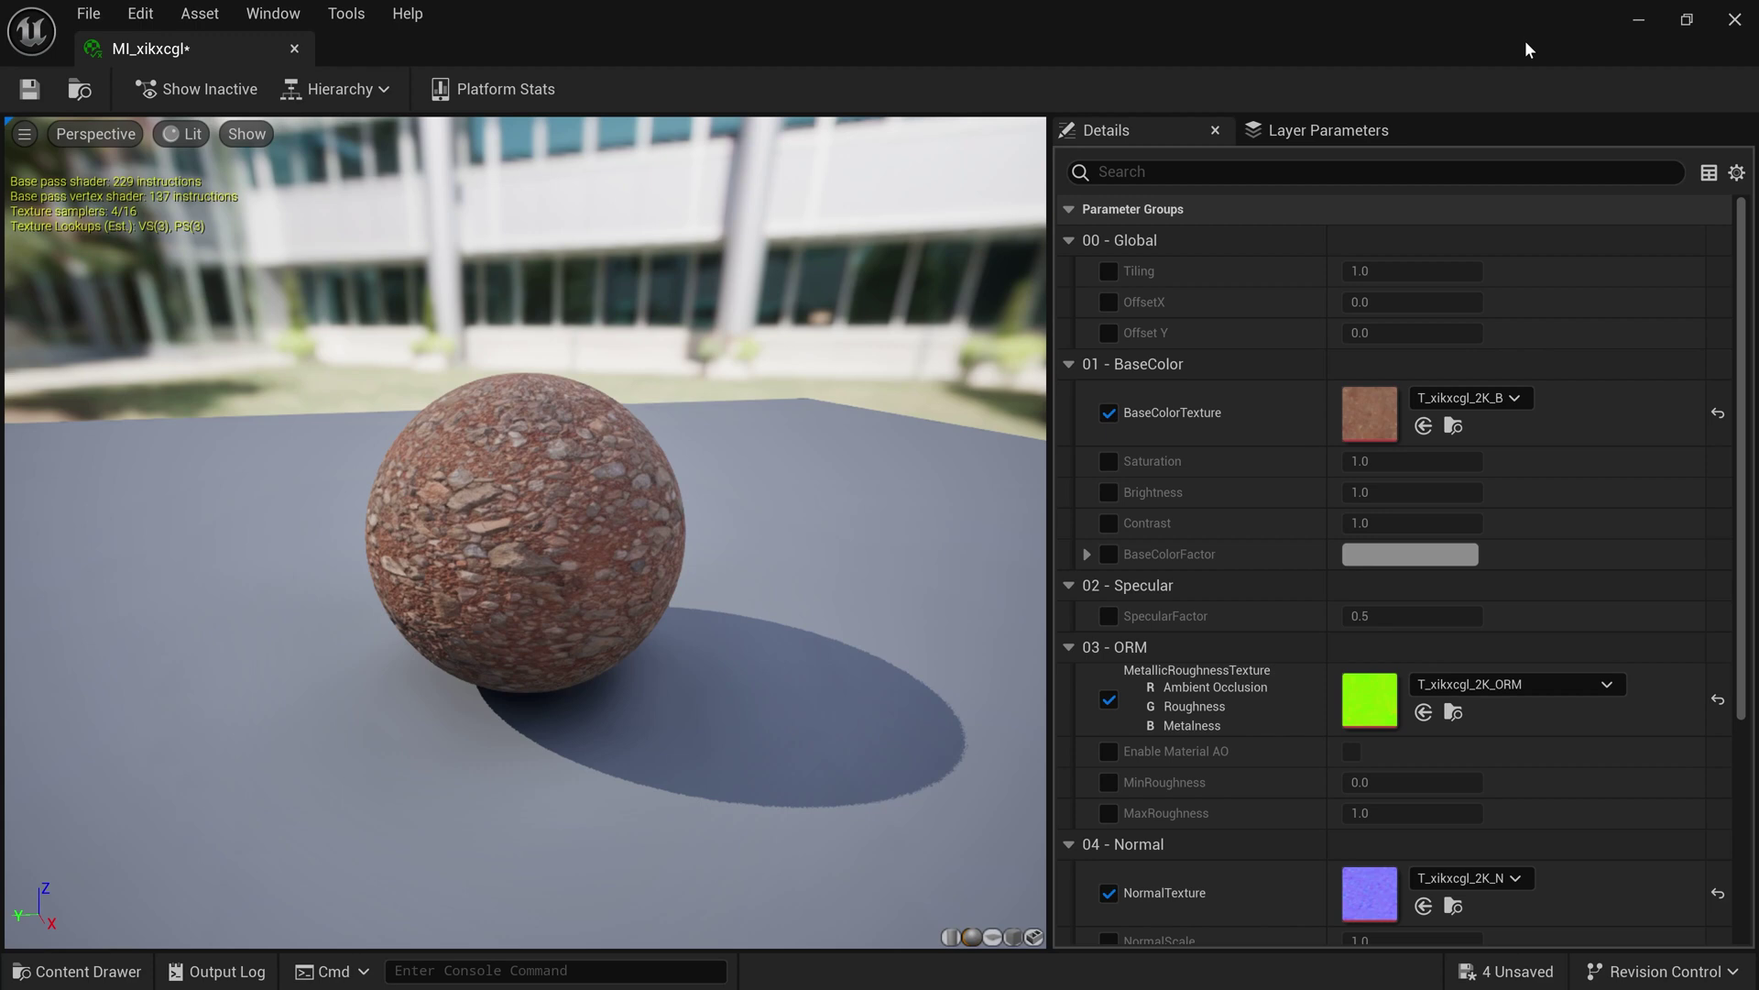
Step: Restore down the MI_xikxcgl material editor and move it aside to reveal the Fab window
click(1684, 26)
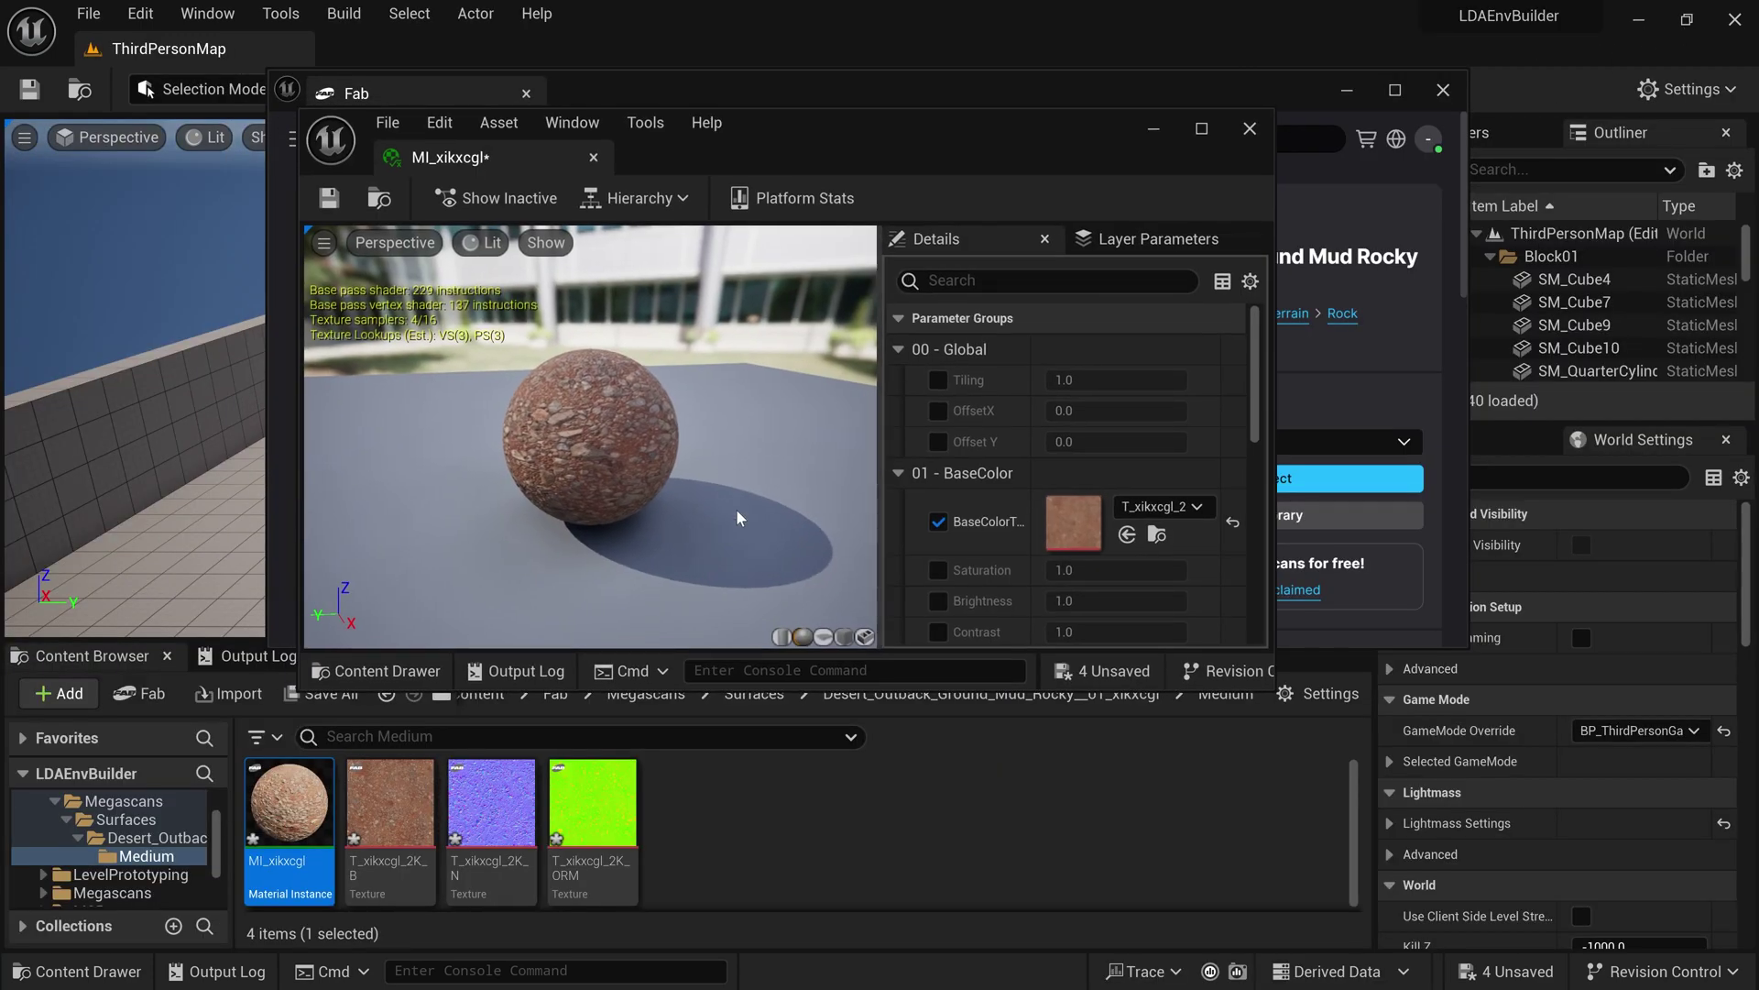
drag(976, 130, 1001, 71)
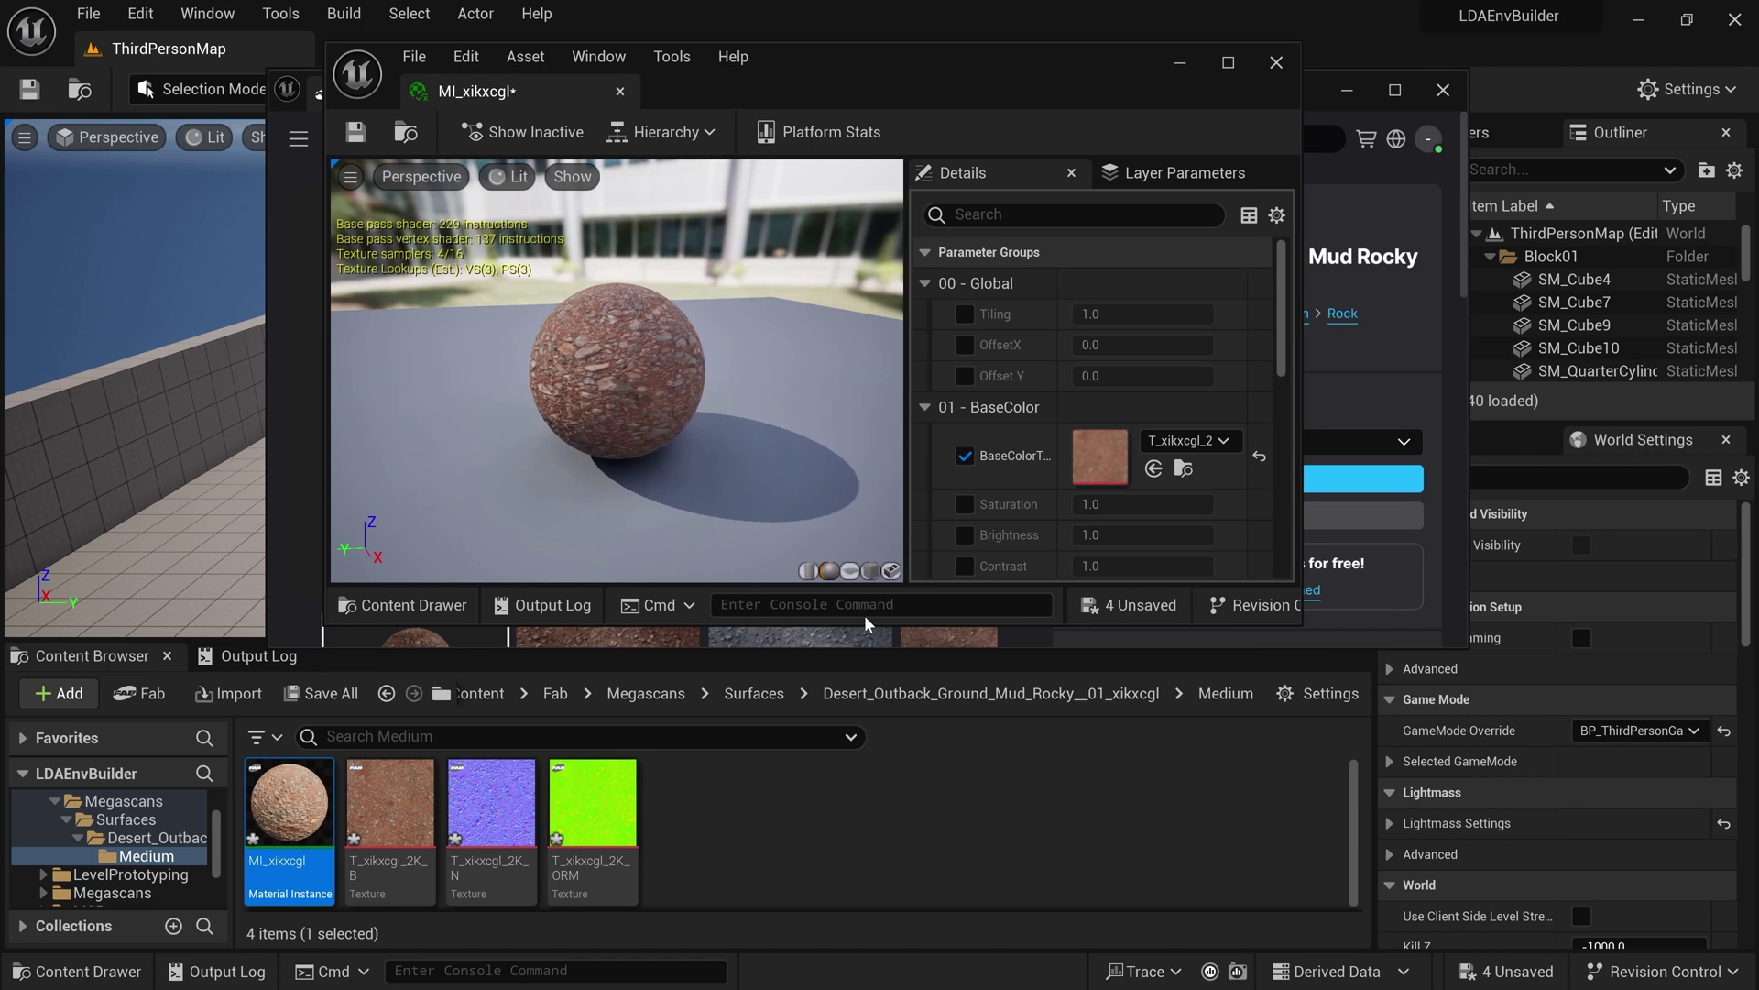
drag(855, 71, 866, 128)
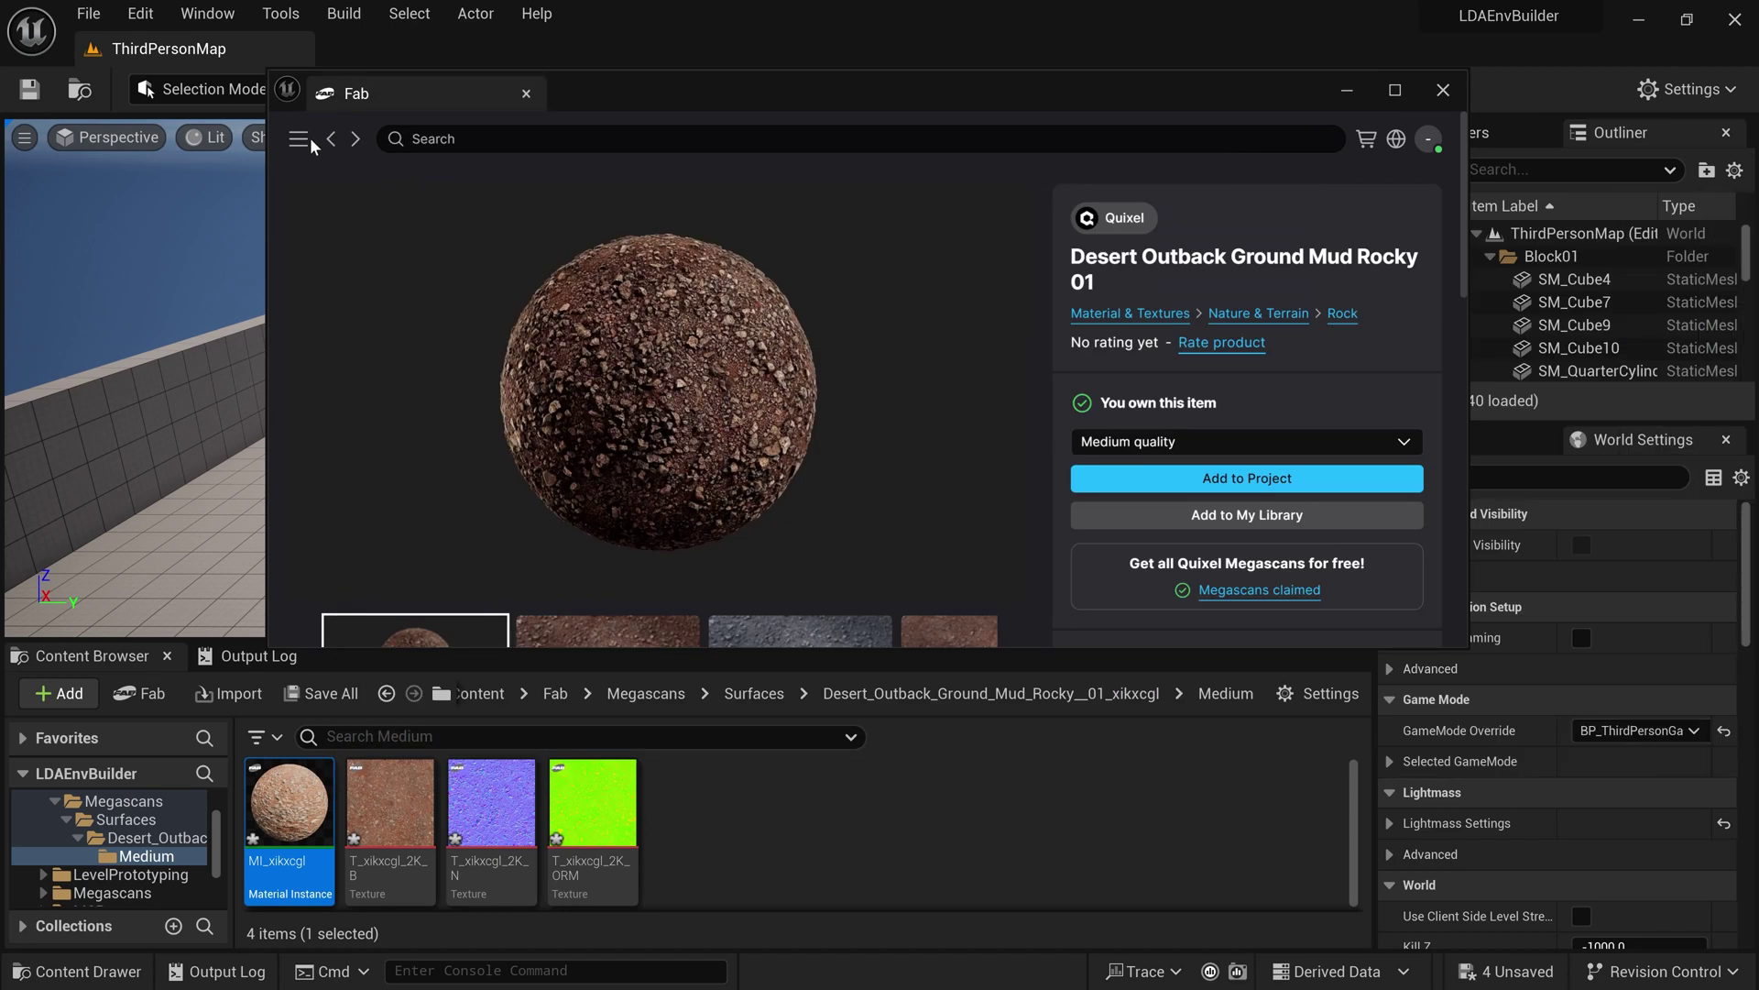
Step: Go back to the My Library page in the Fab window and browse it
click(331, 140)
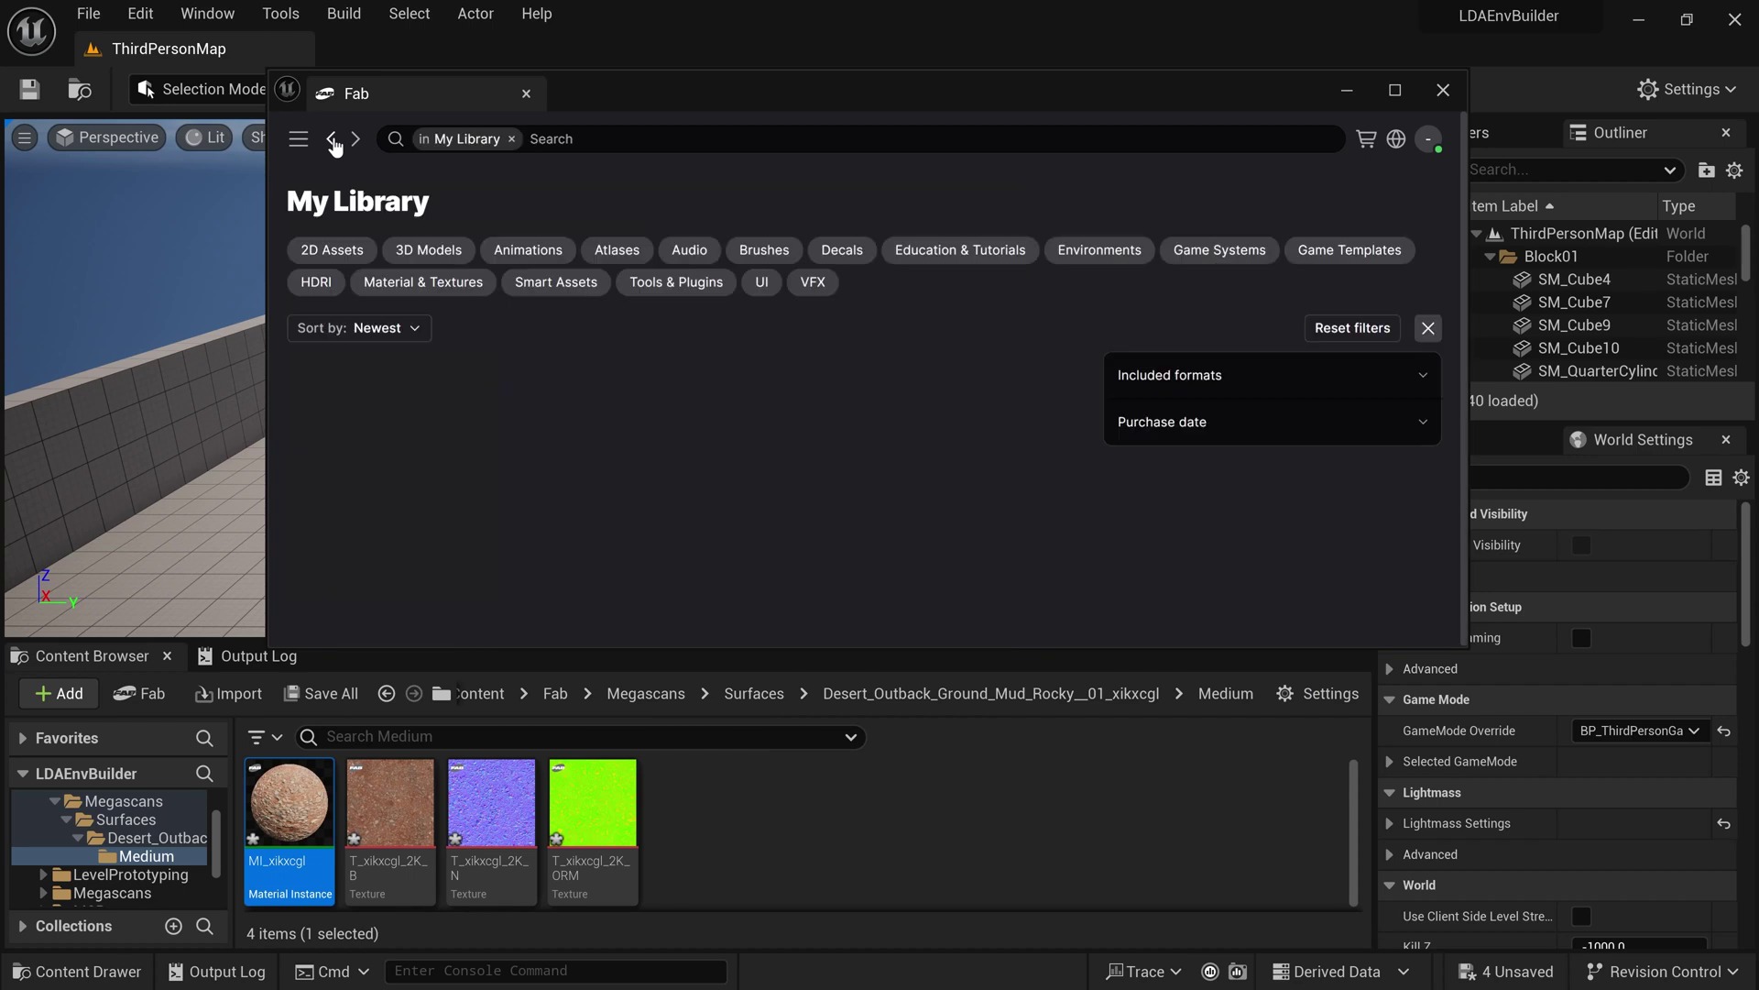
scroll(1017, 449, down, 3)
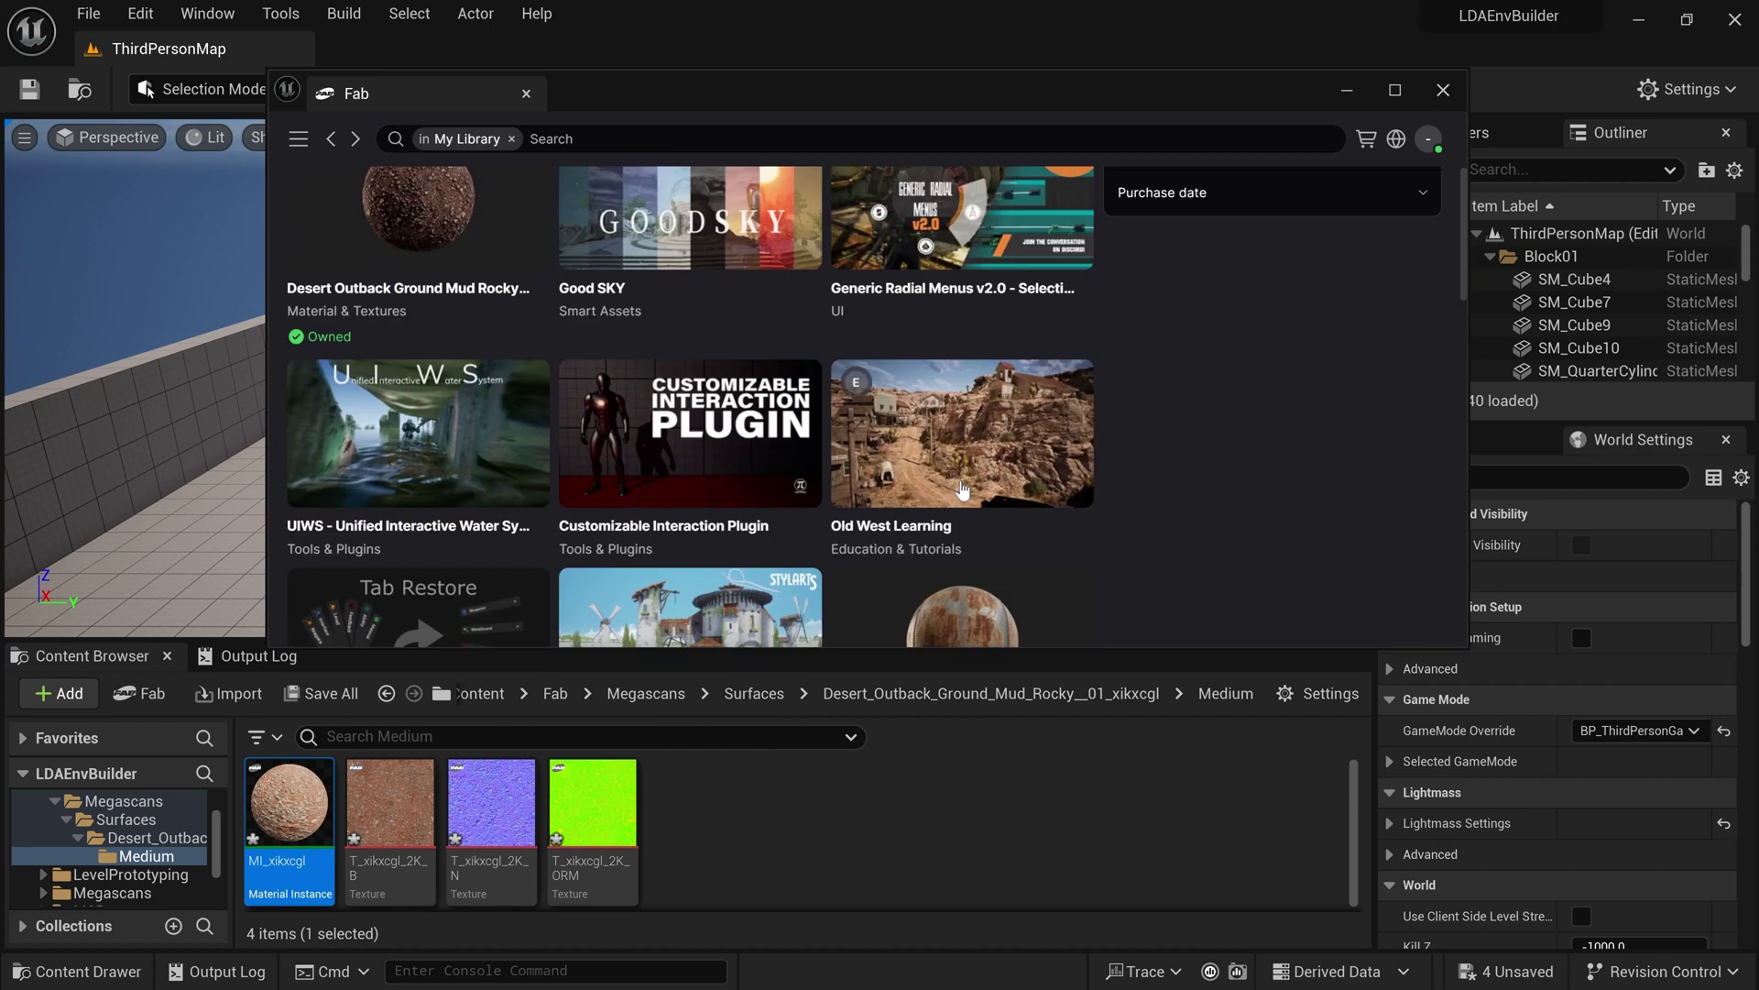
scroll(1017, 449, down, 2)
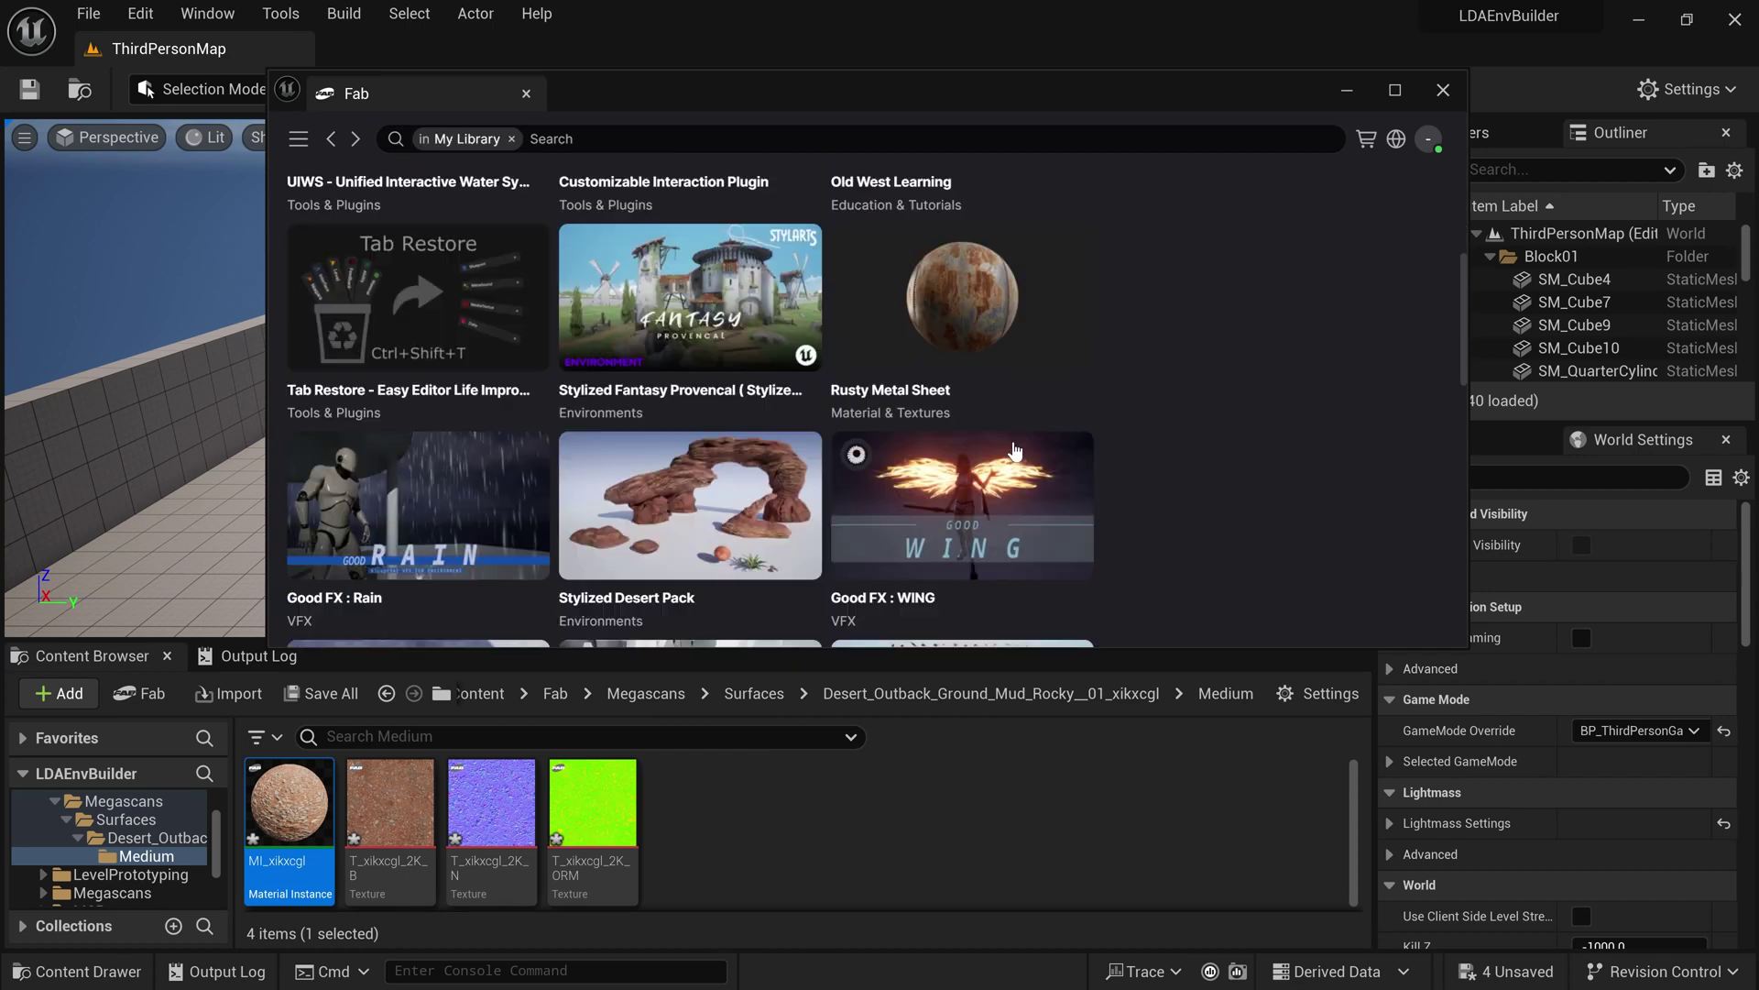
scroll(980, 440, down, 3)
scroll(956, 449, up, 8)
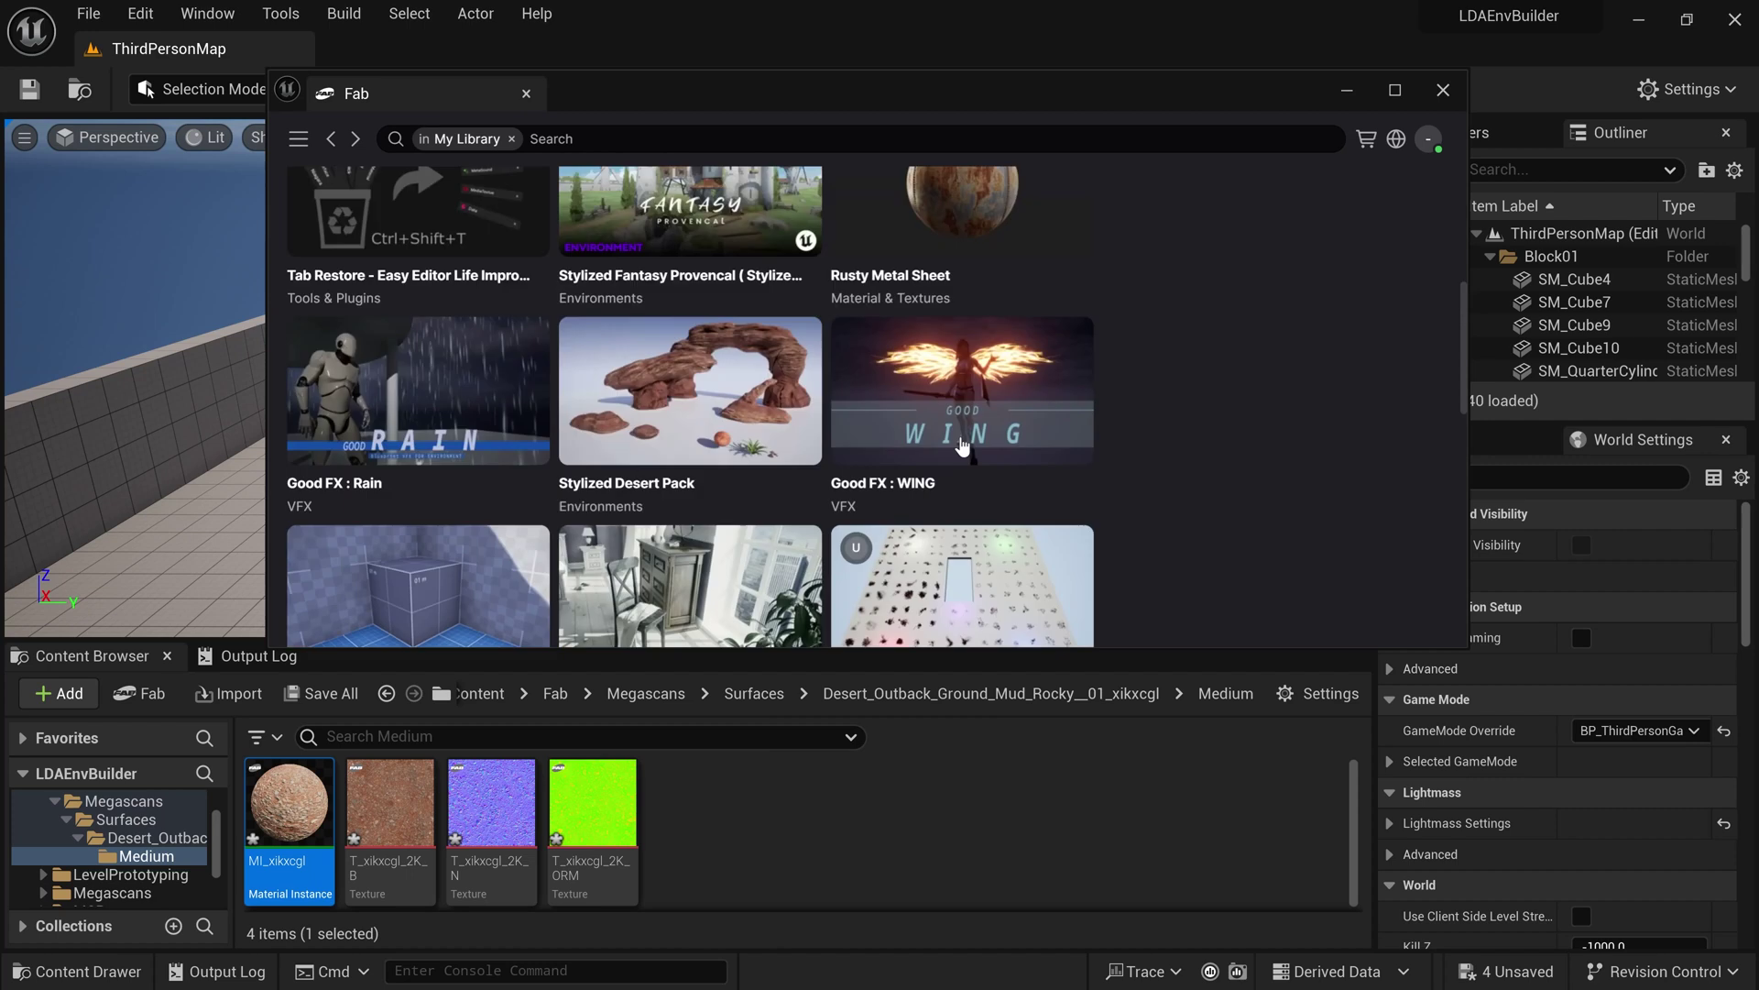
Step: Search all of Fab for 'Quixel' and show the matching creators
click(511, 139)
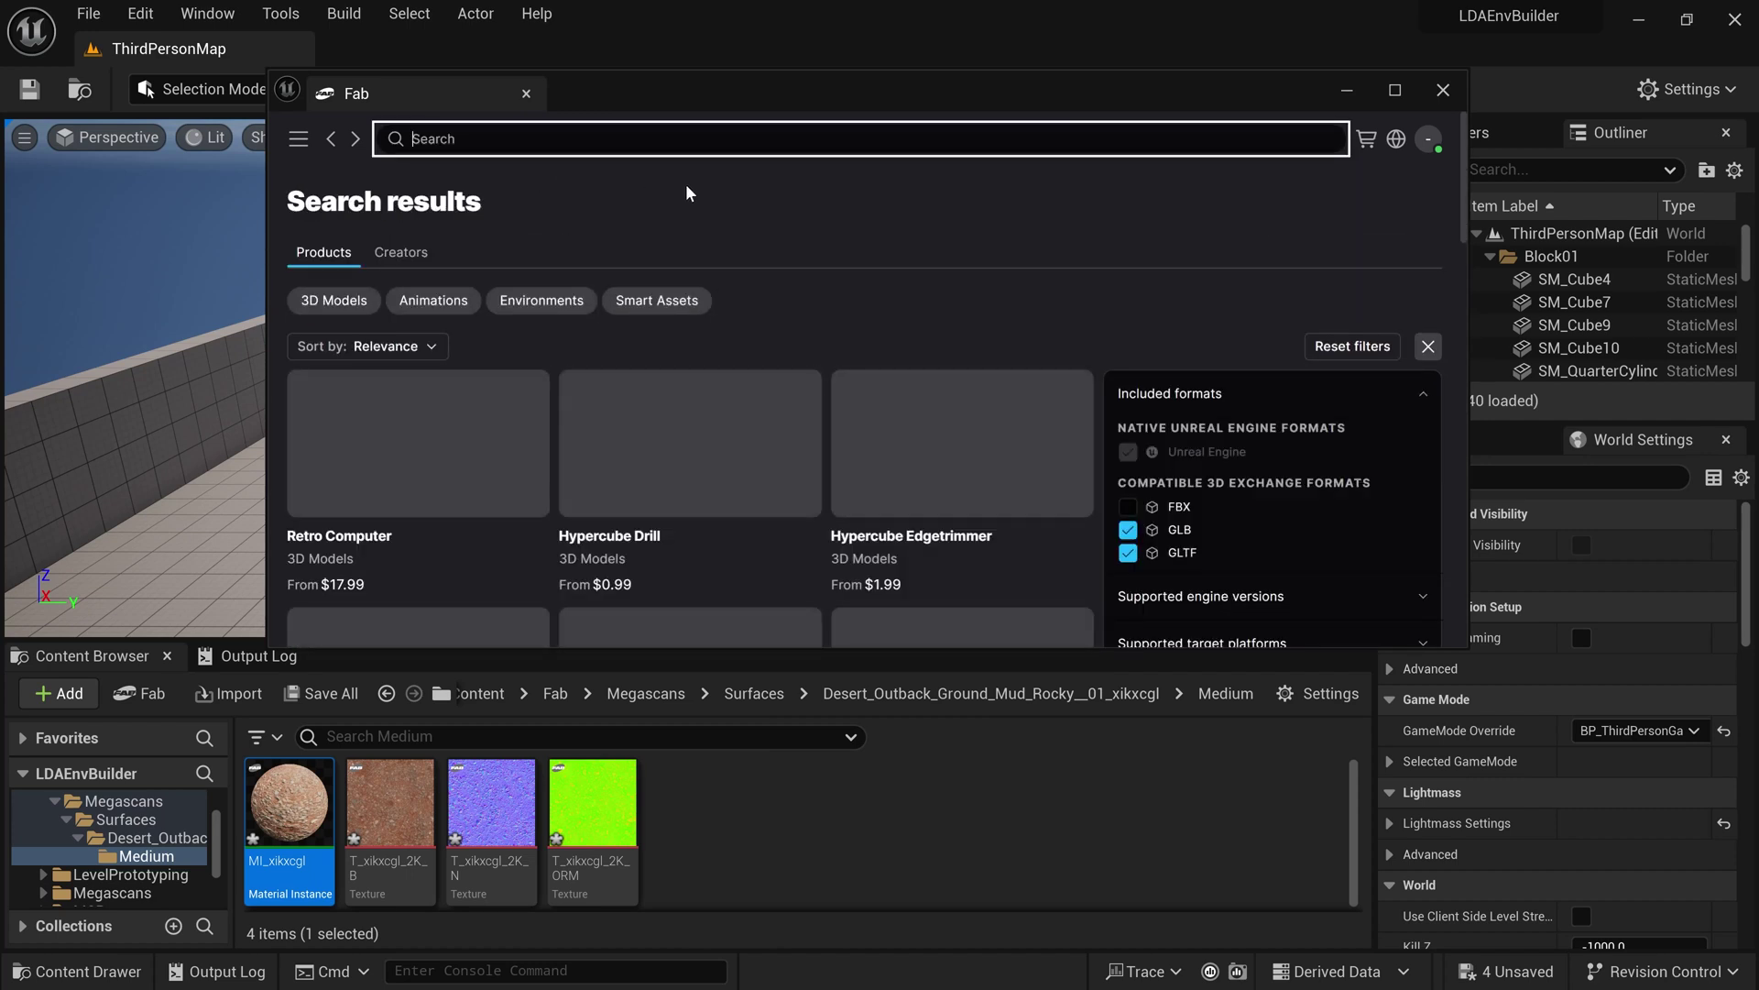
text(Quixel)
key(Return)
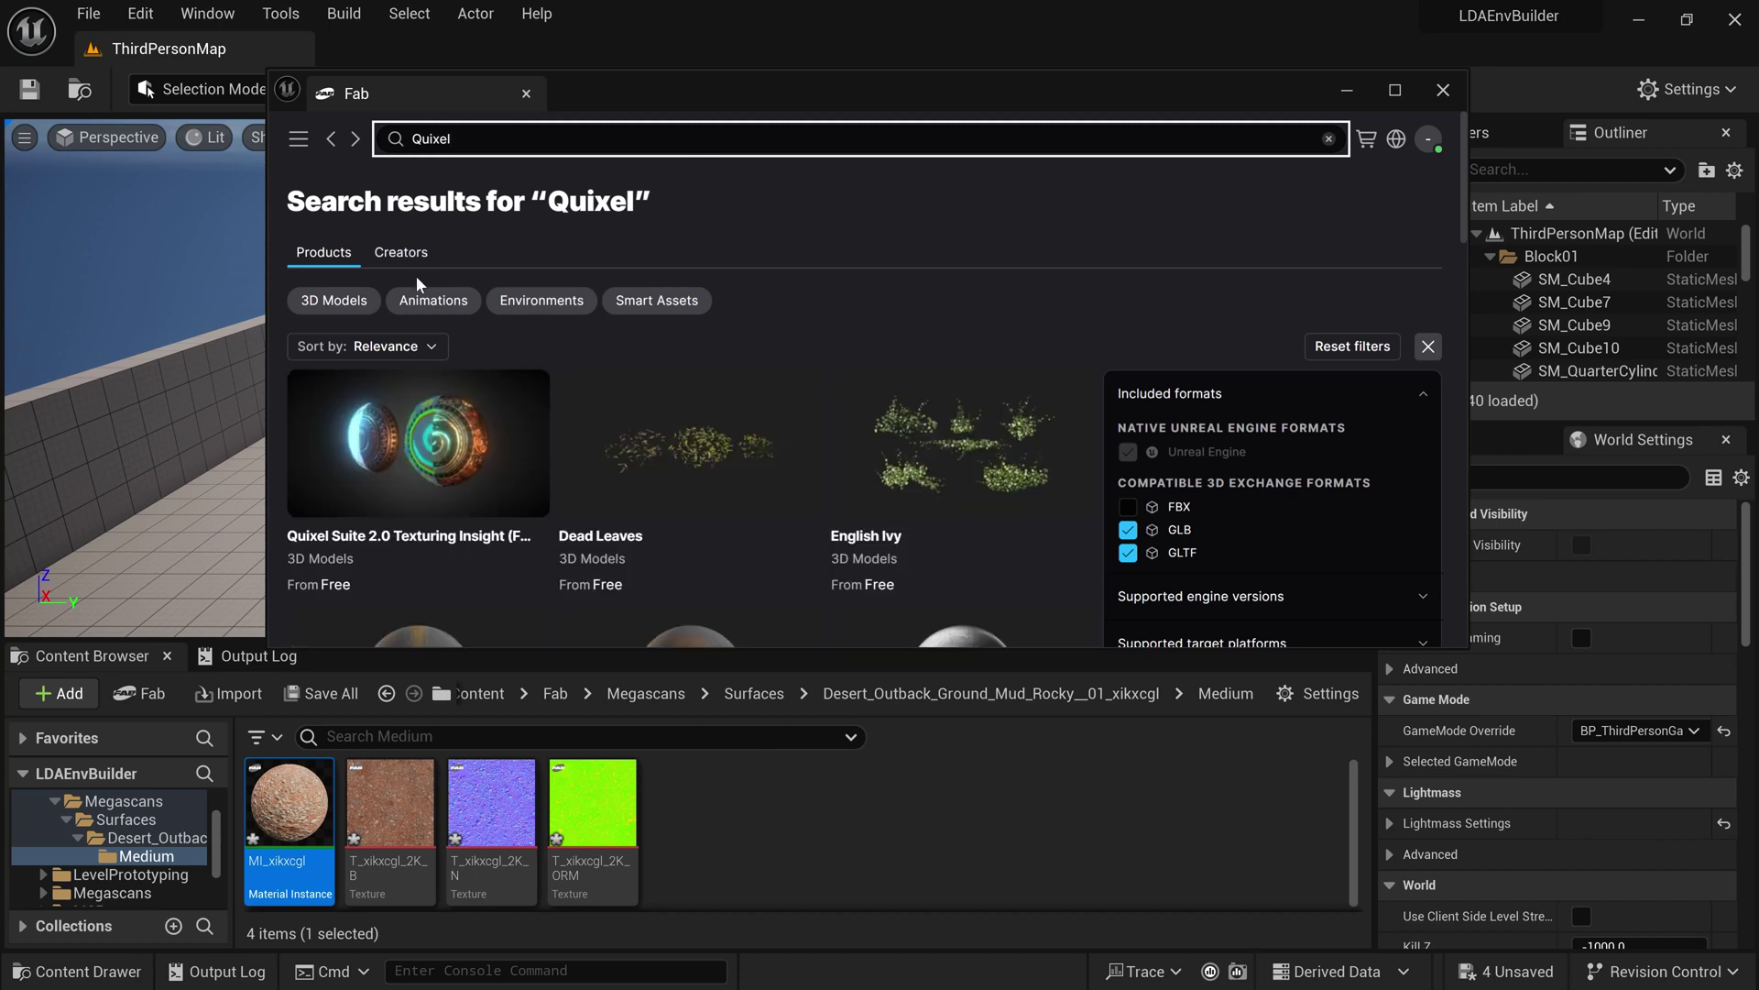
click(404, 255)
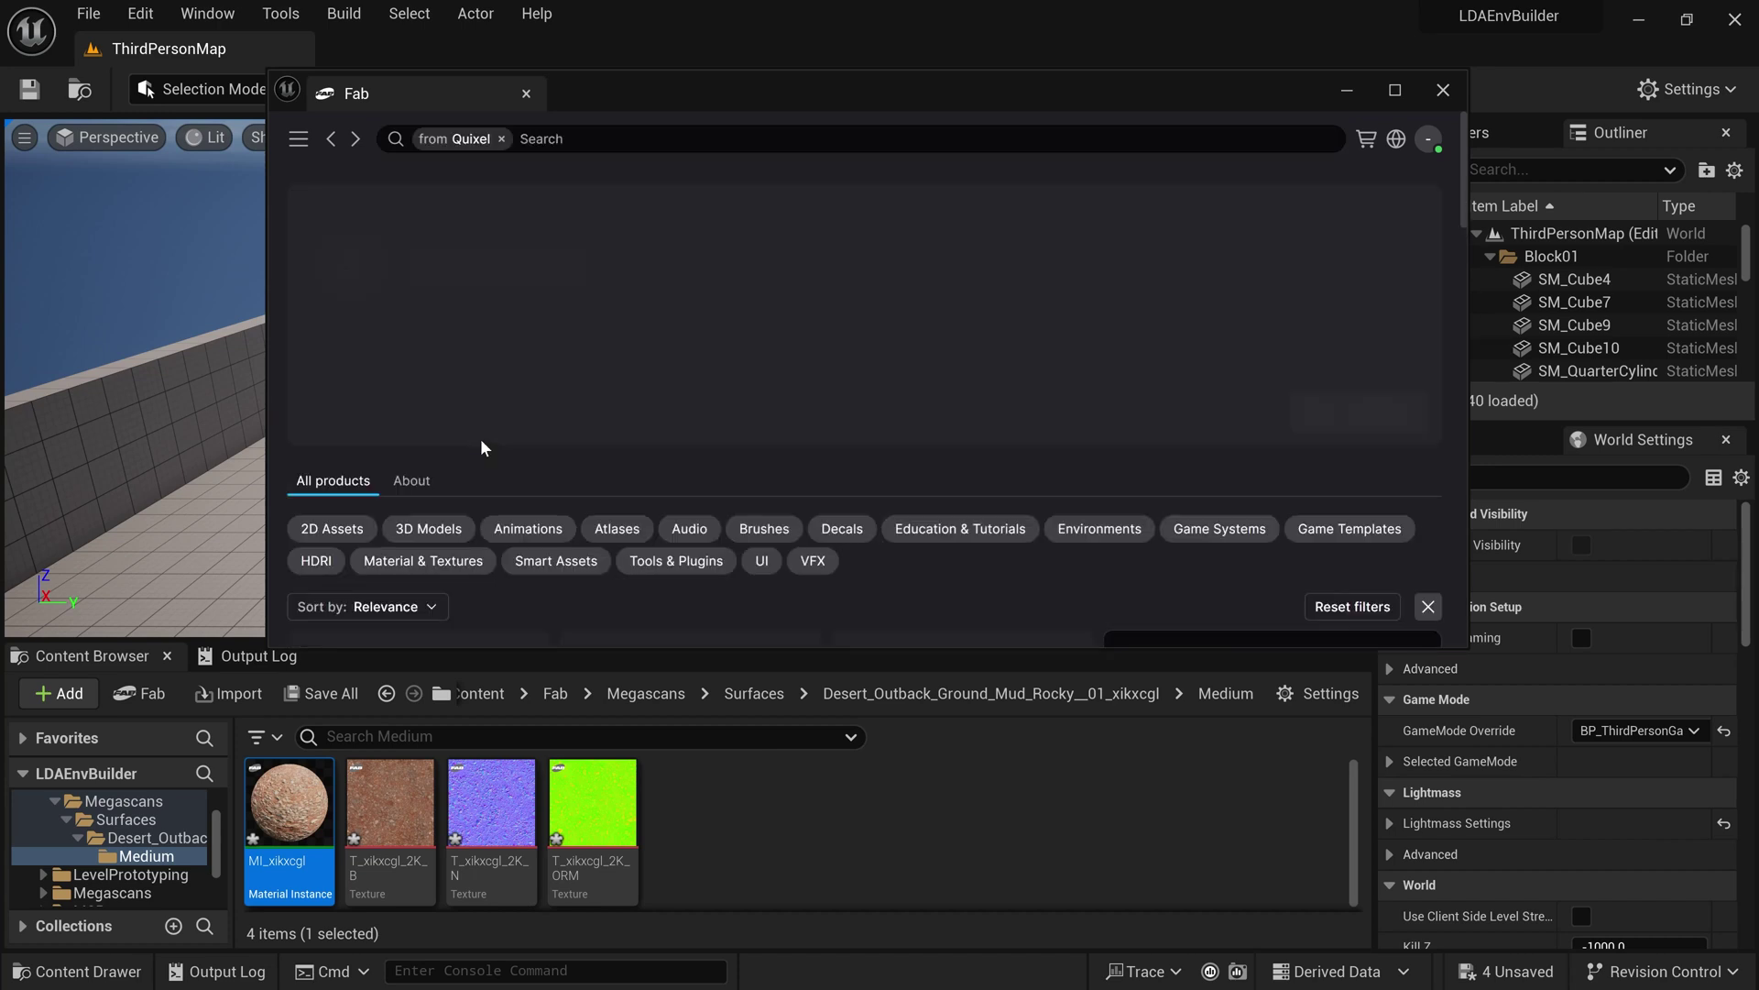
Step: Filter Quixel's Fab products to 3D Models
scroll(492, 443, down, 3)
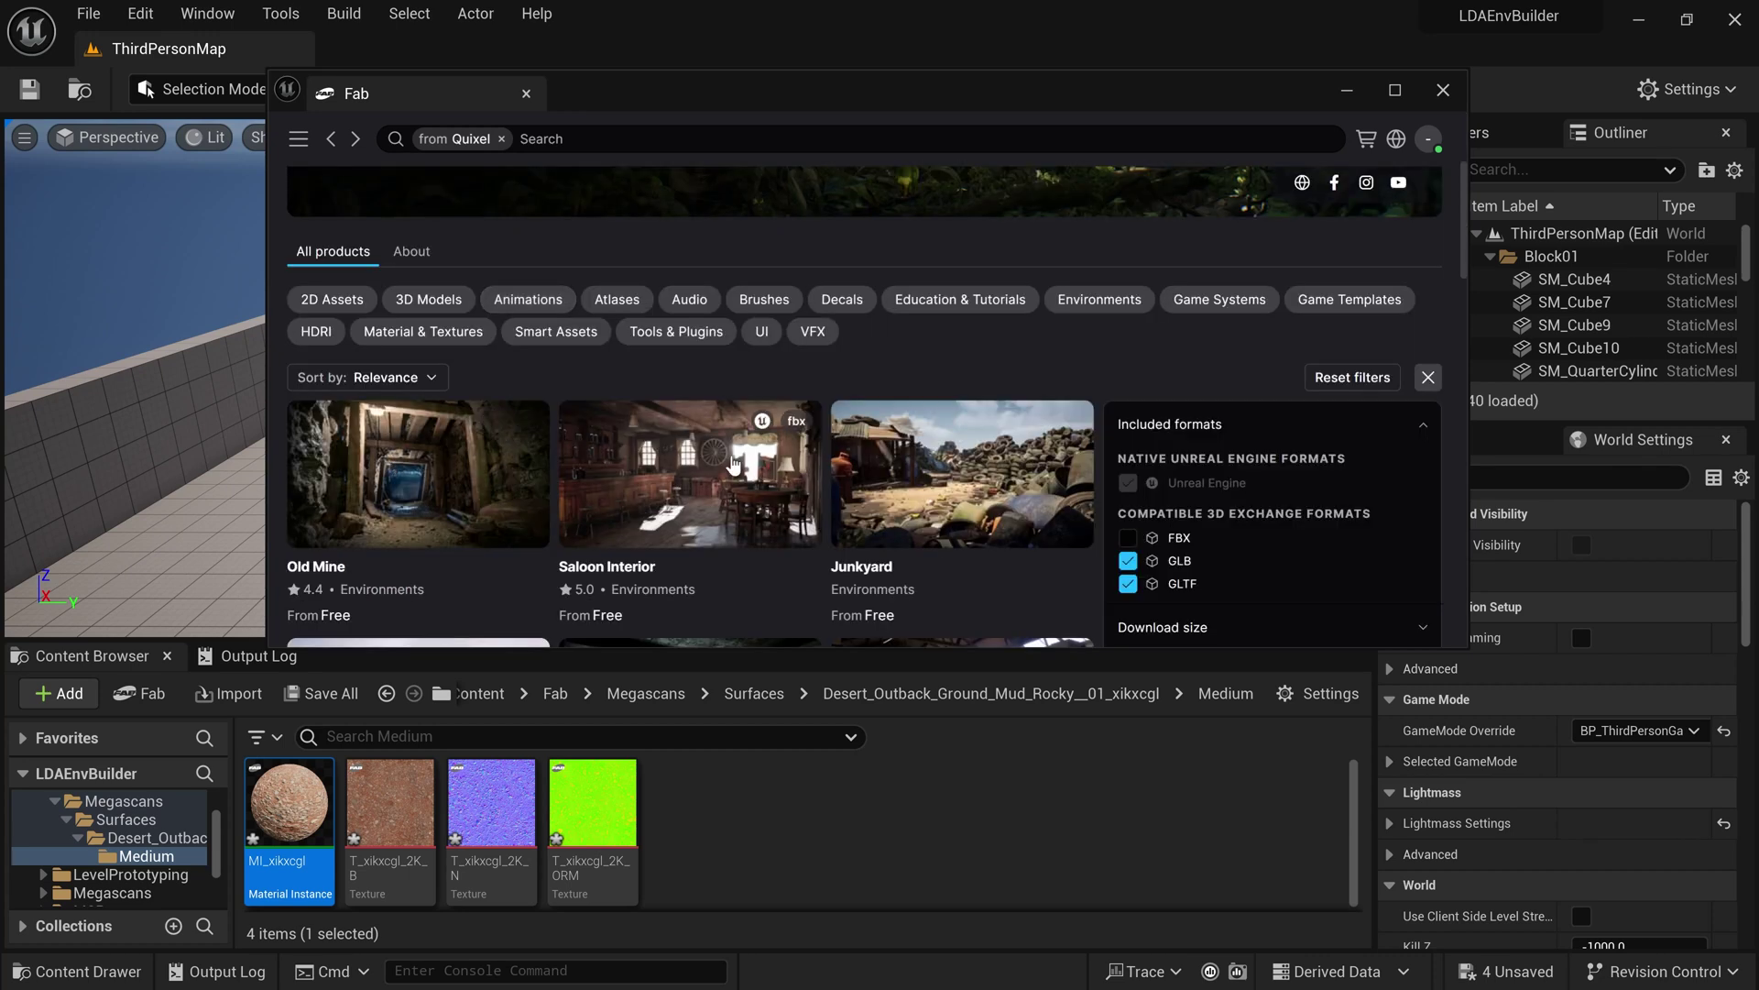
scroll(733, 466, down, 6)
scroll(462, 472, up, 7)
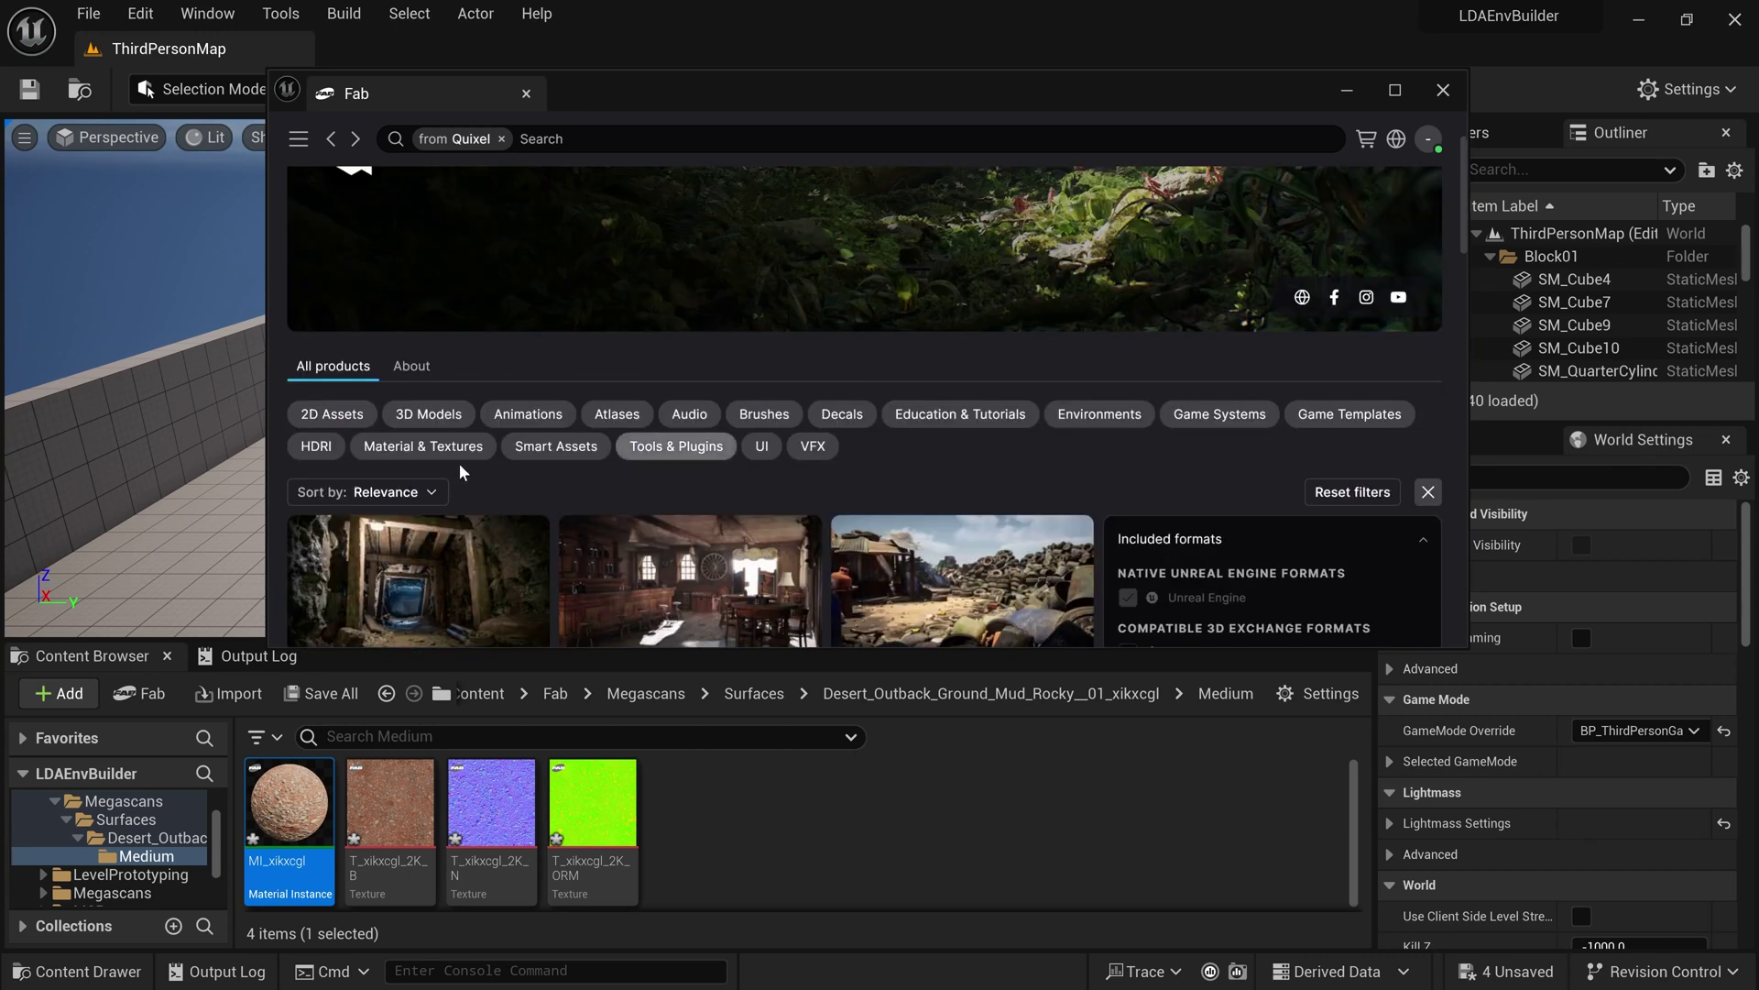
scroll(449, 476, up, 1)
click(428, 518)
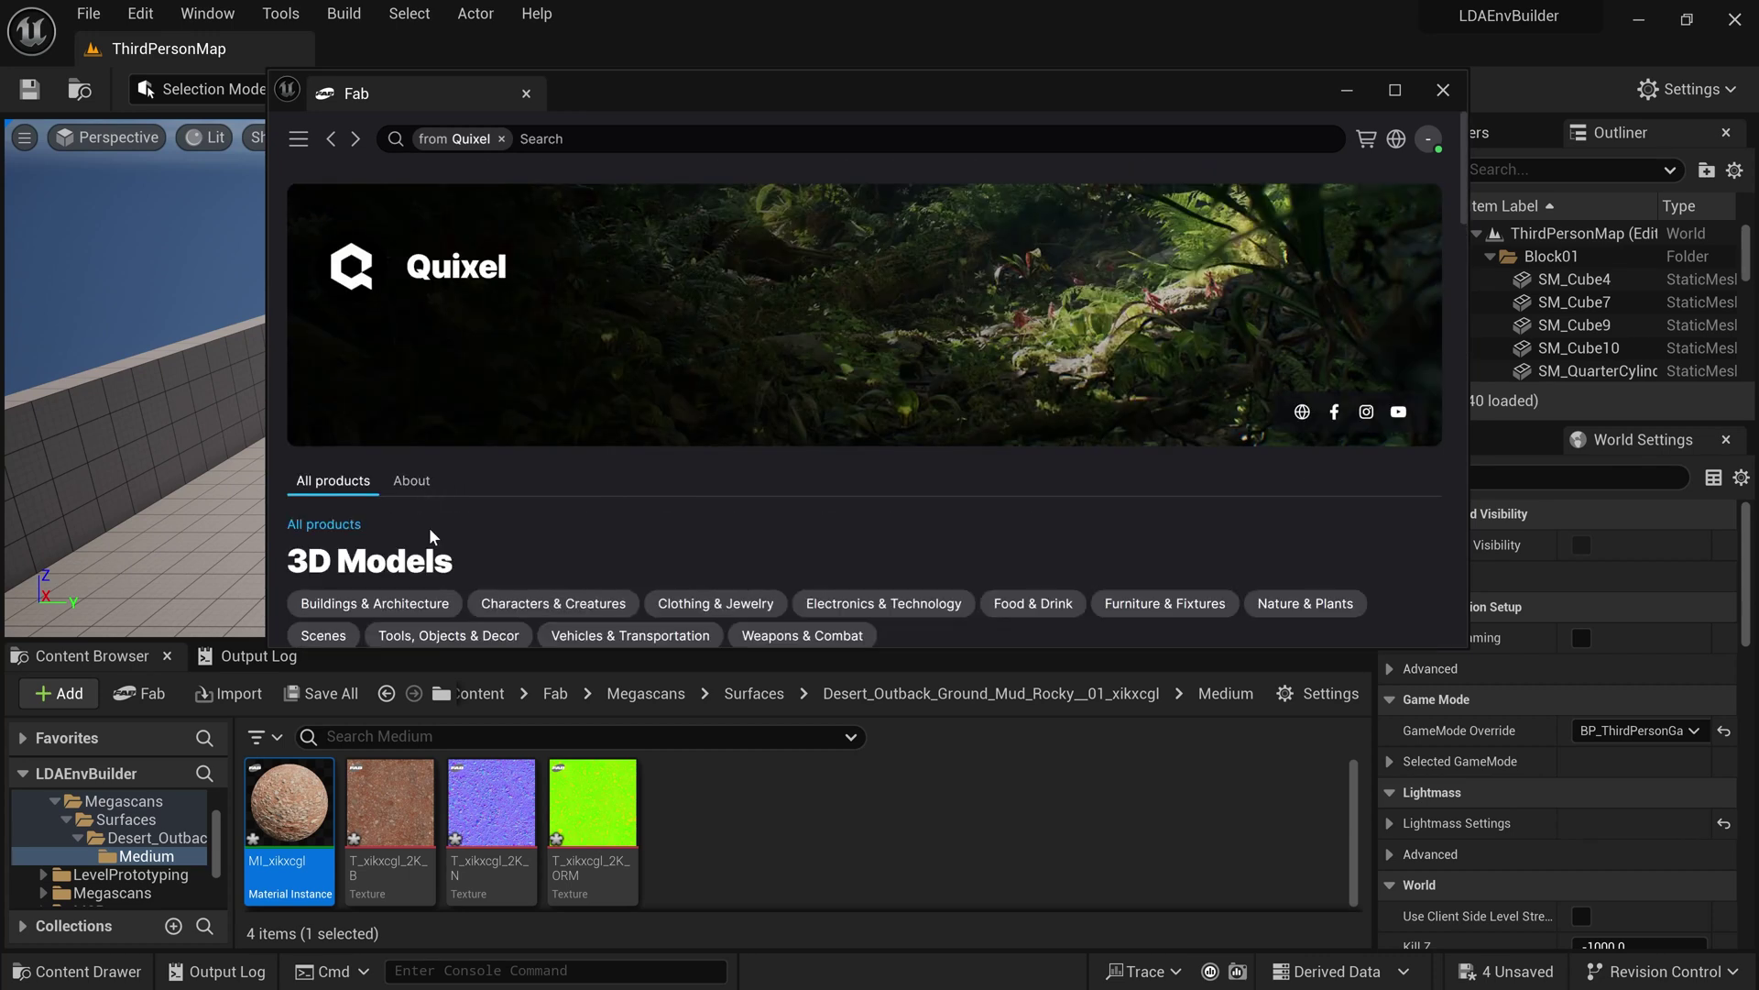
scroll(658, 508, down, 2)
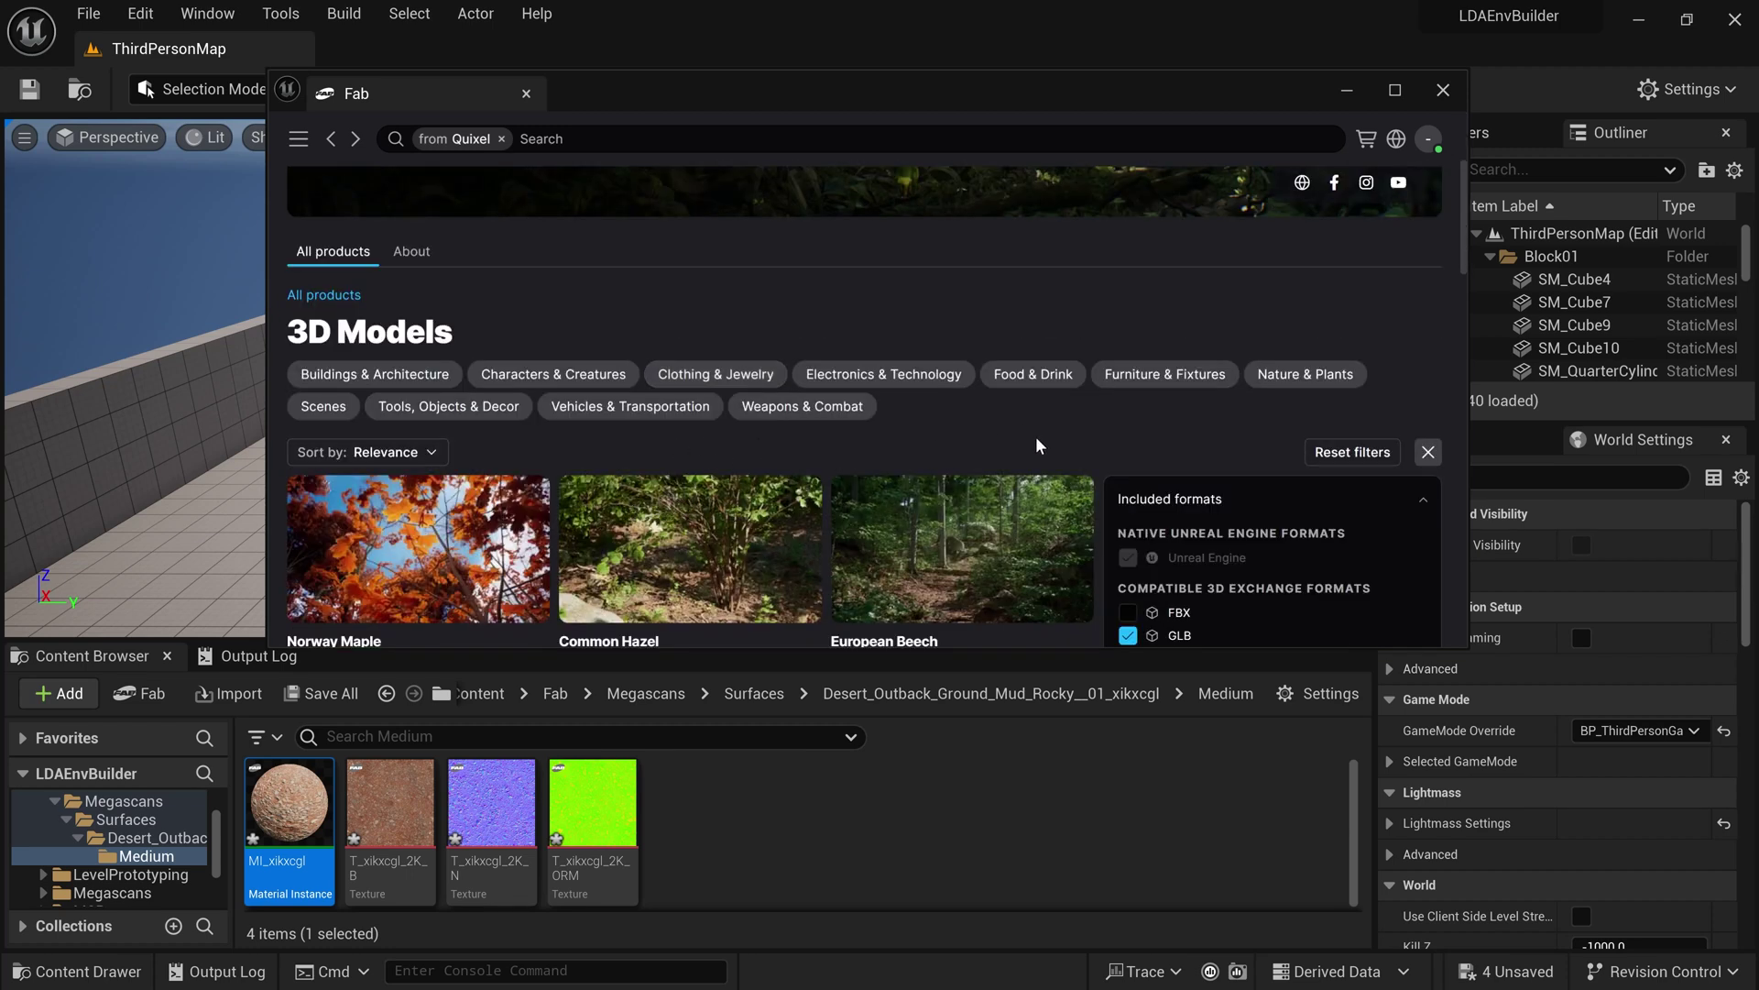
Step: Narrow to Nature & Plants > Trees and open the Nordic Forest Tree Trunk Spruce Large page
click(1296, 383)
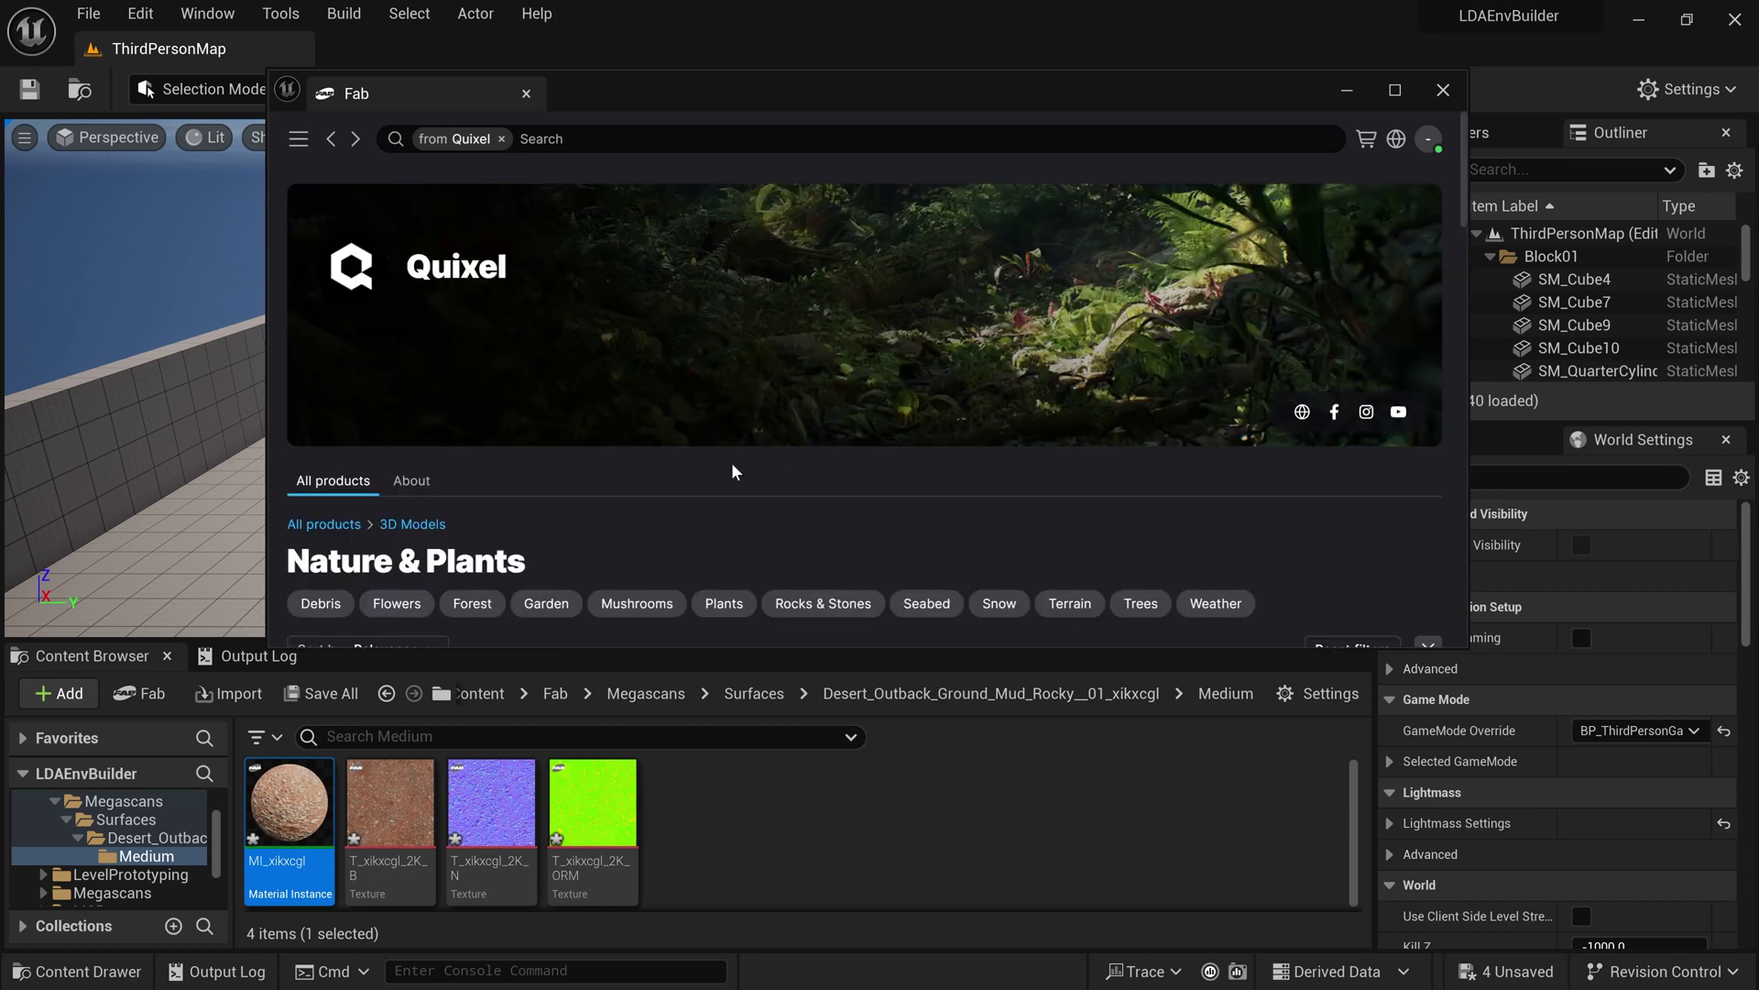
scroll(733, 471, down, 1)
click(1141, 488)
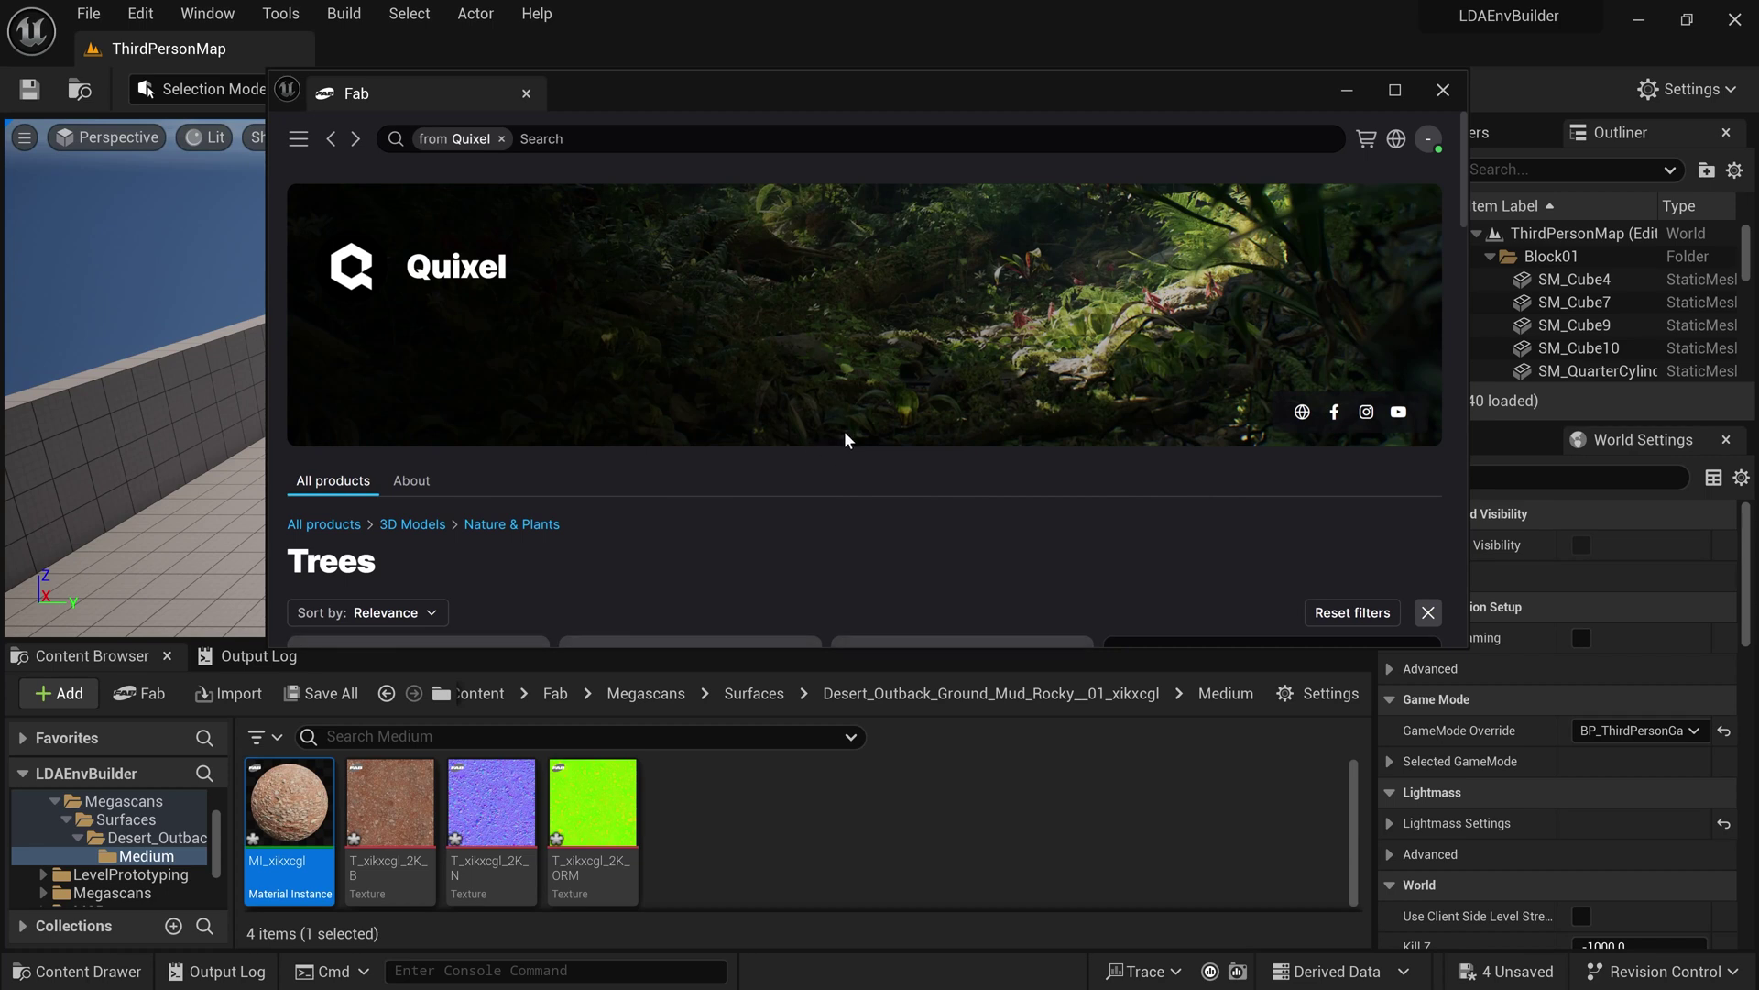
scroll(825, 440, down, 4)
scroll(683, 478, down, 2)
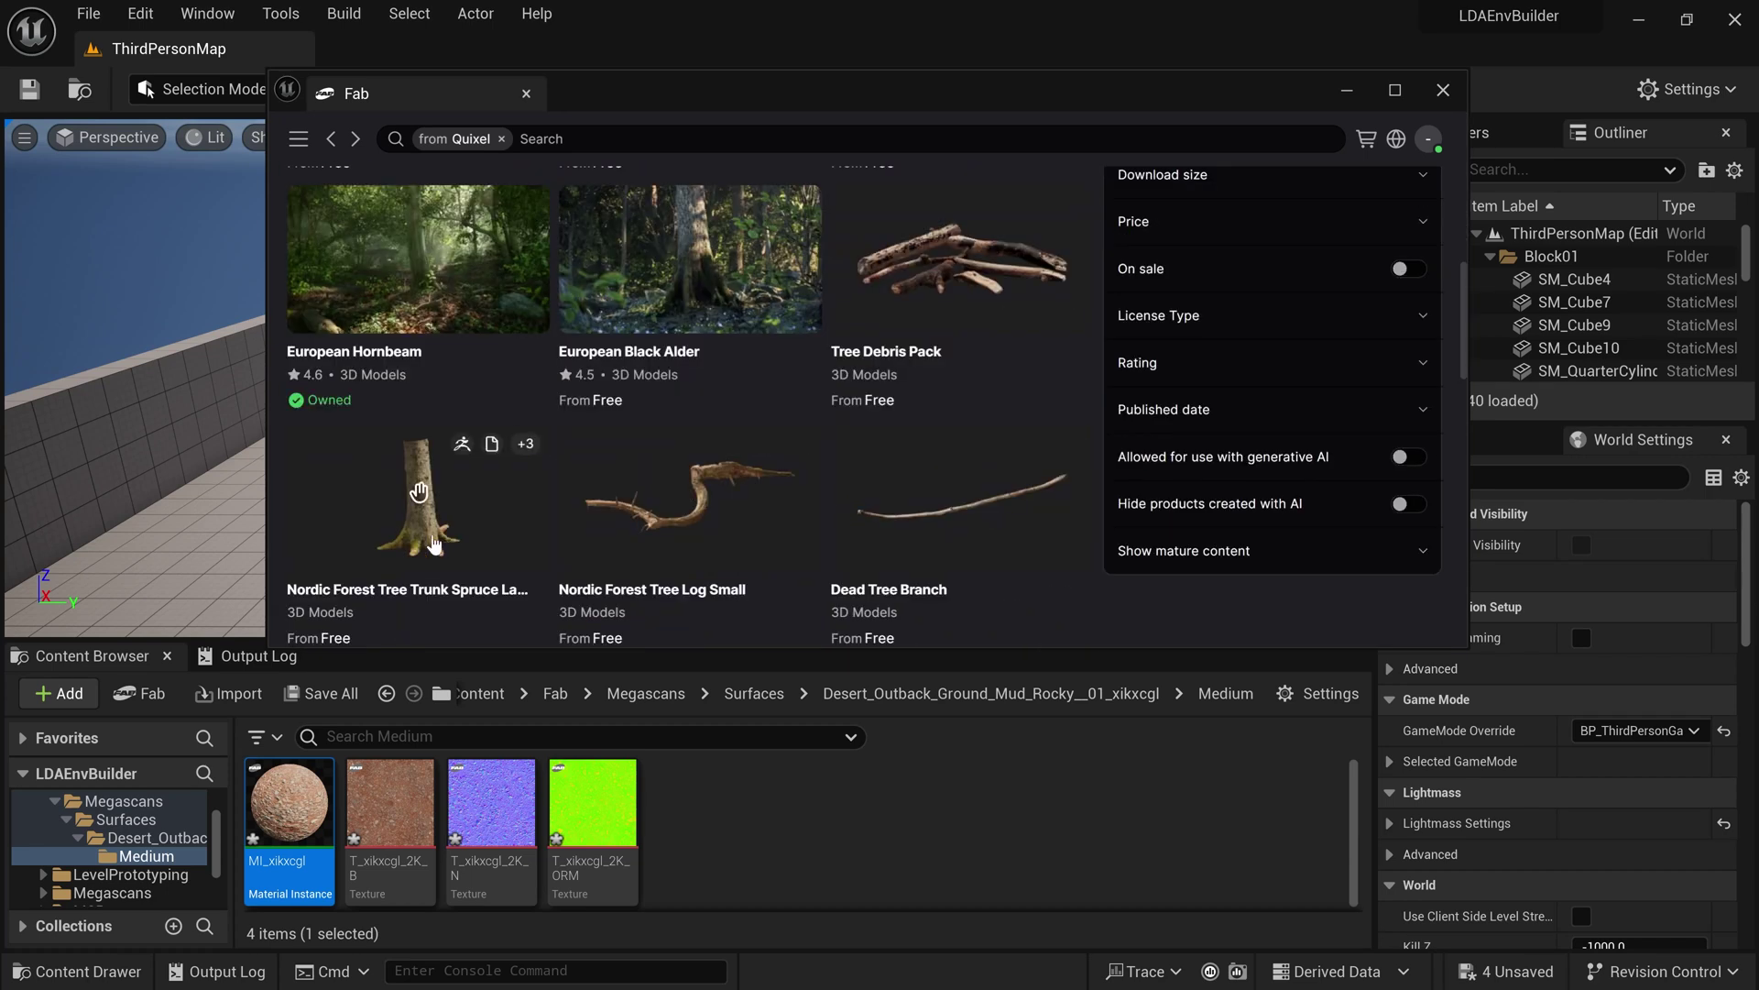
scroll(426, 522, down, 1)
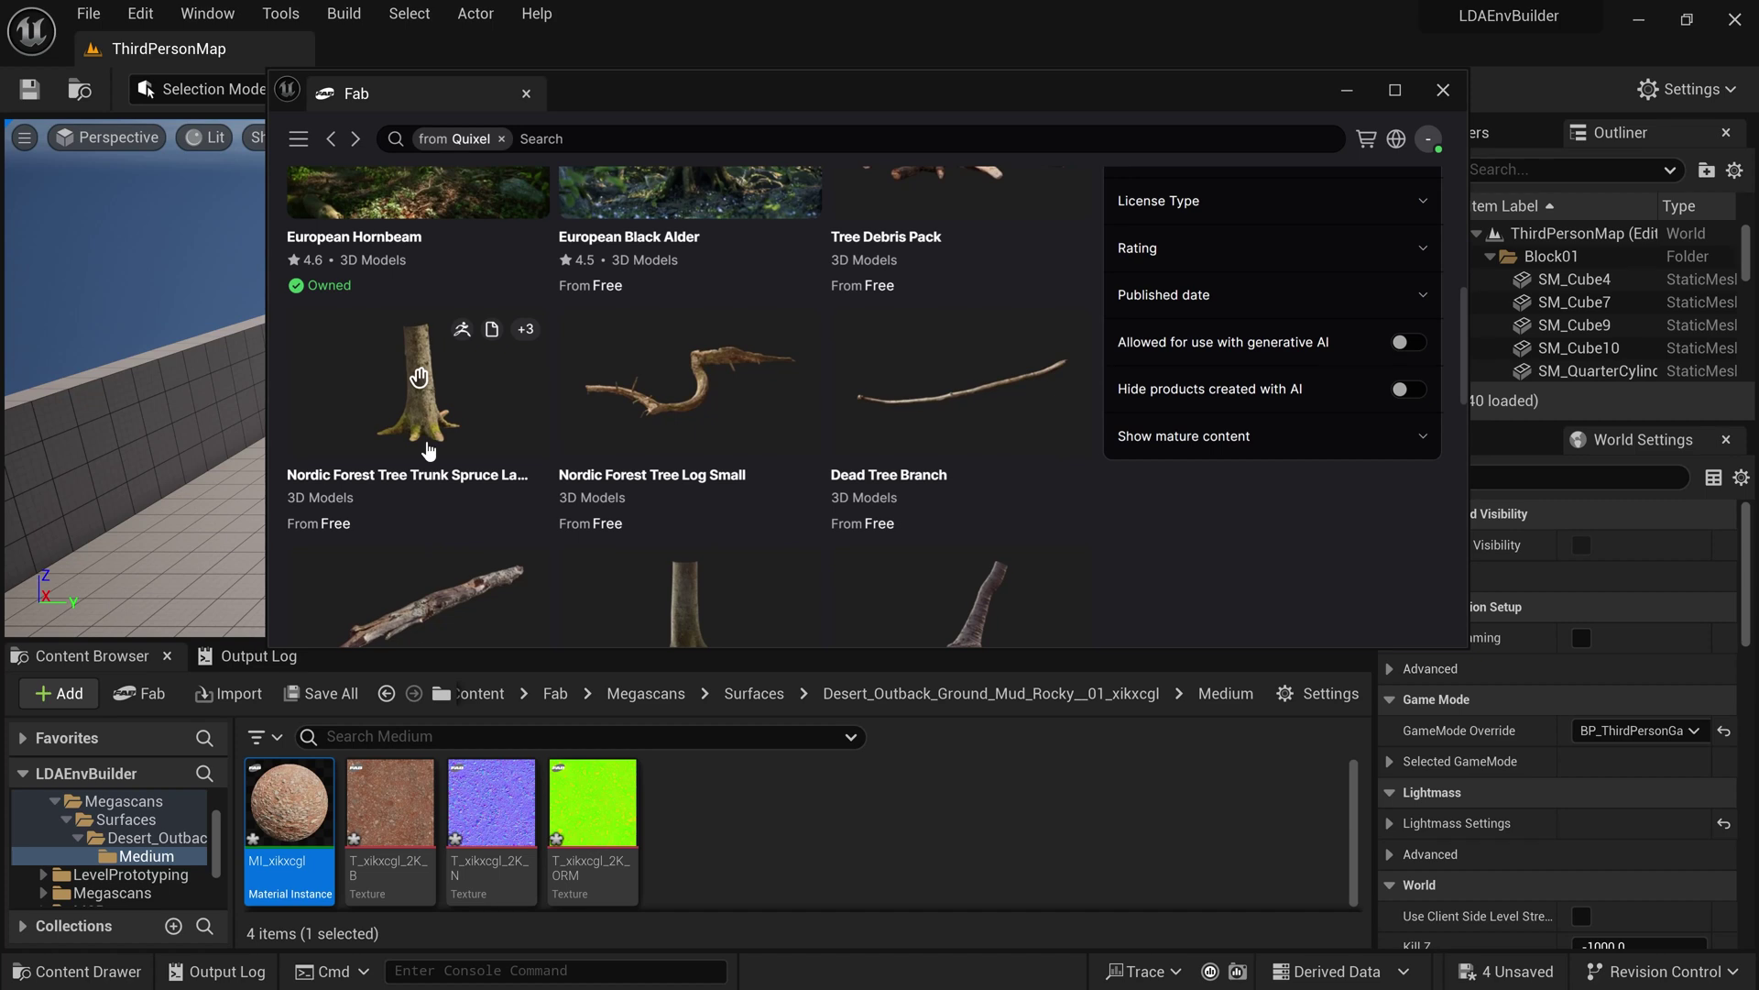
click(431, 451)
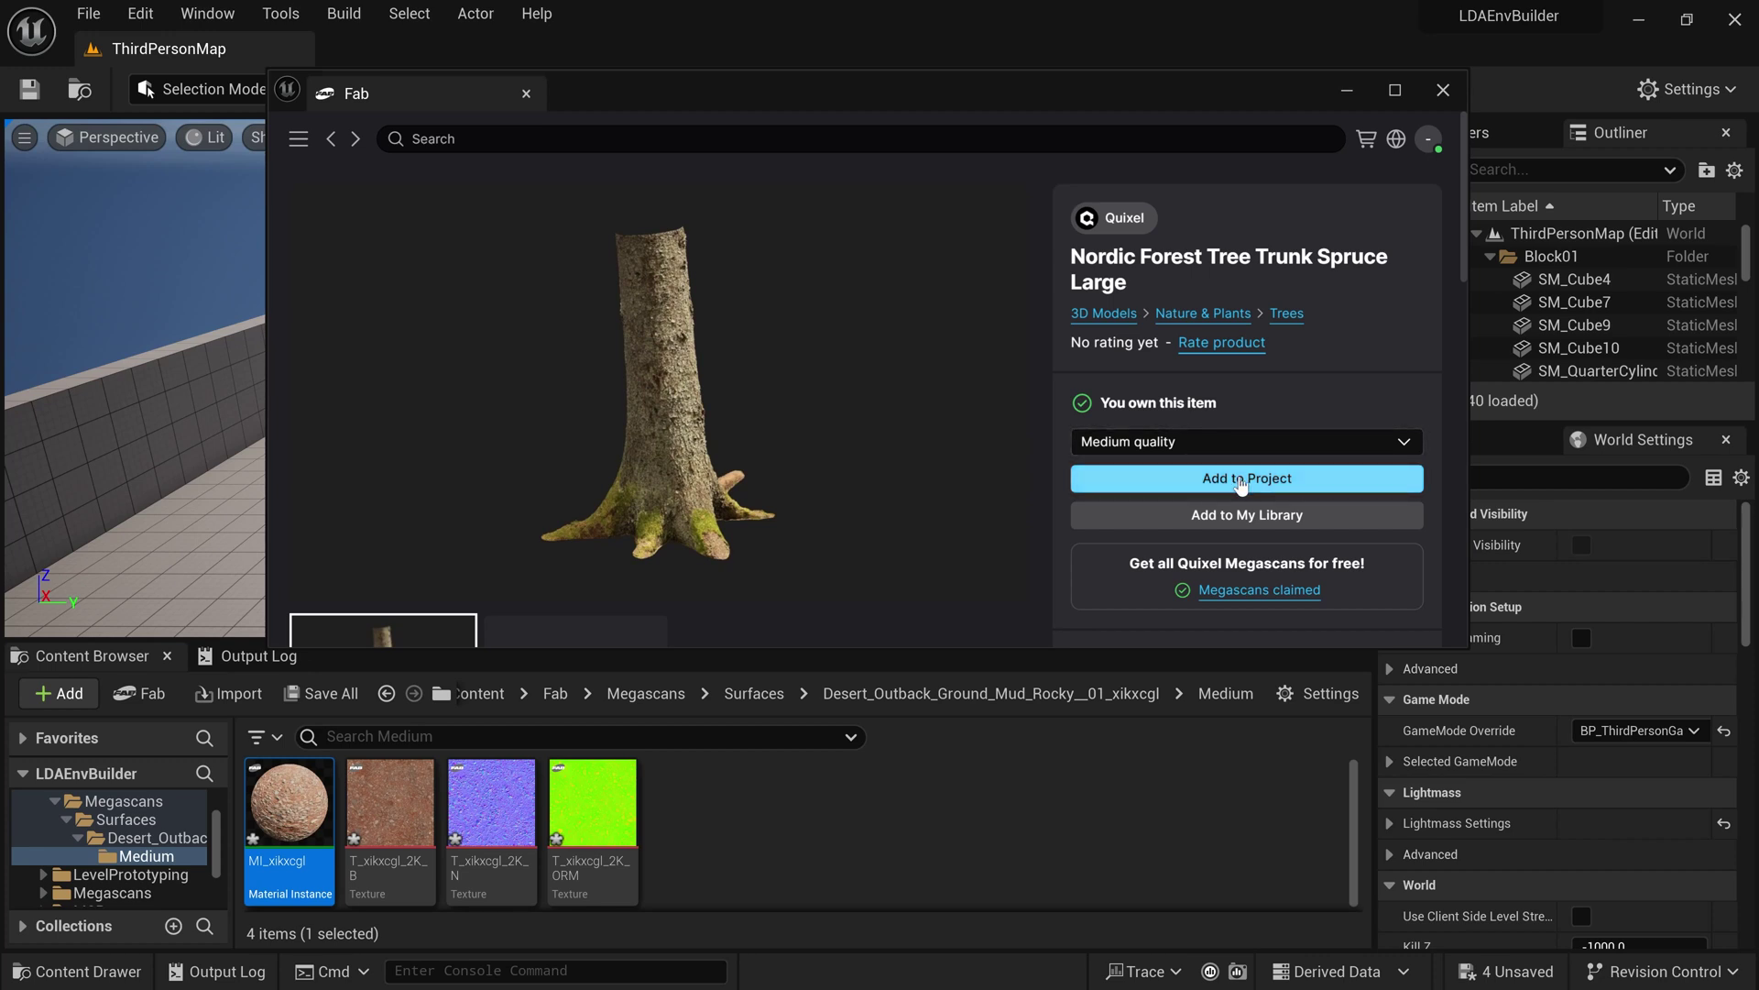
Step: Add the Nordic Forest Tree Trunk Spruce Large at Medium quality to the project
click(1241, 479)
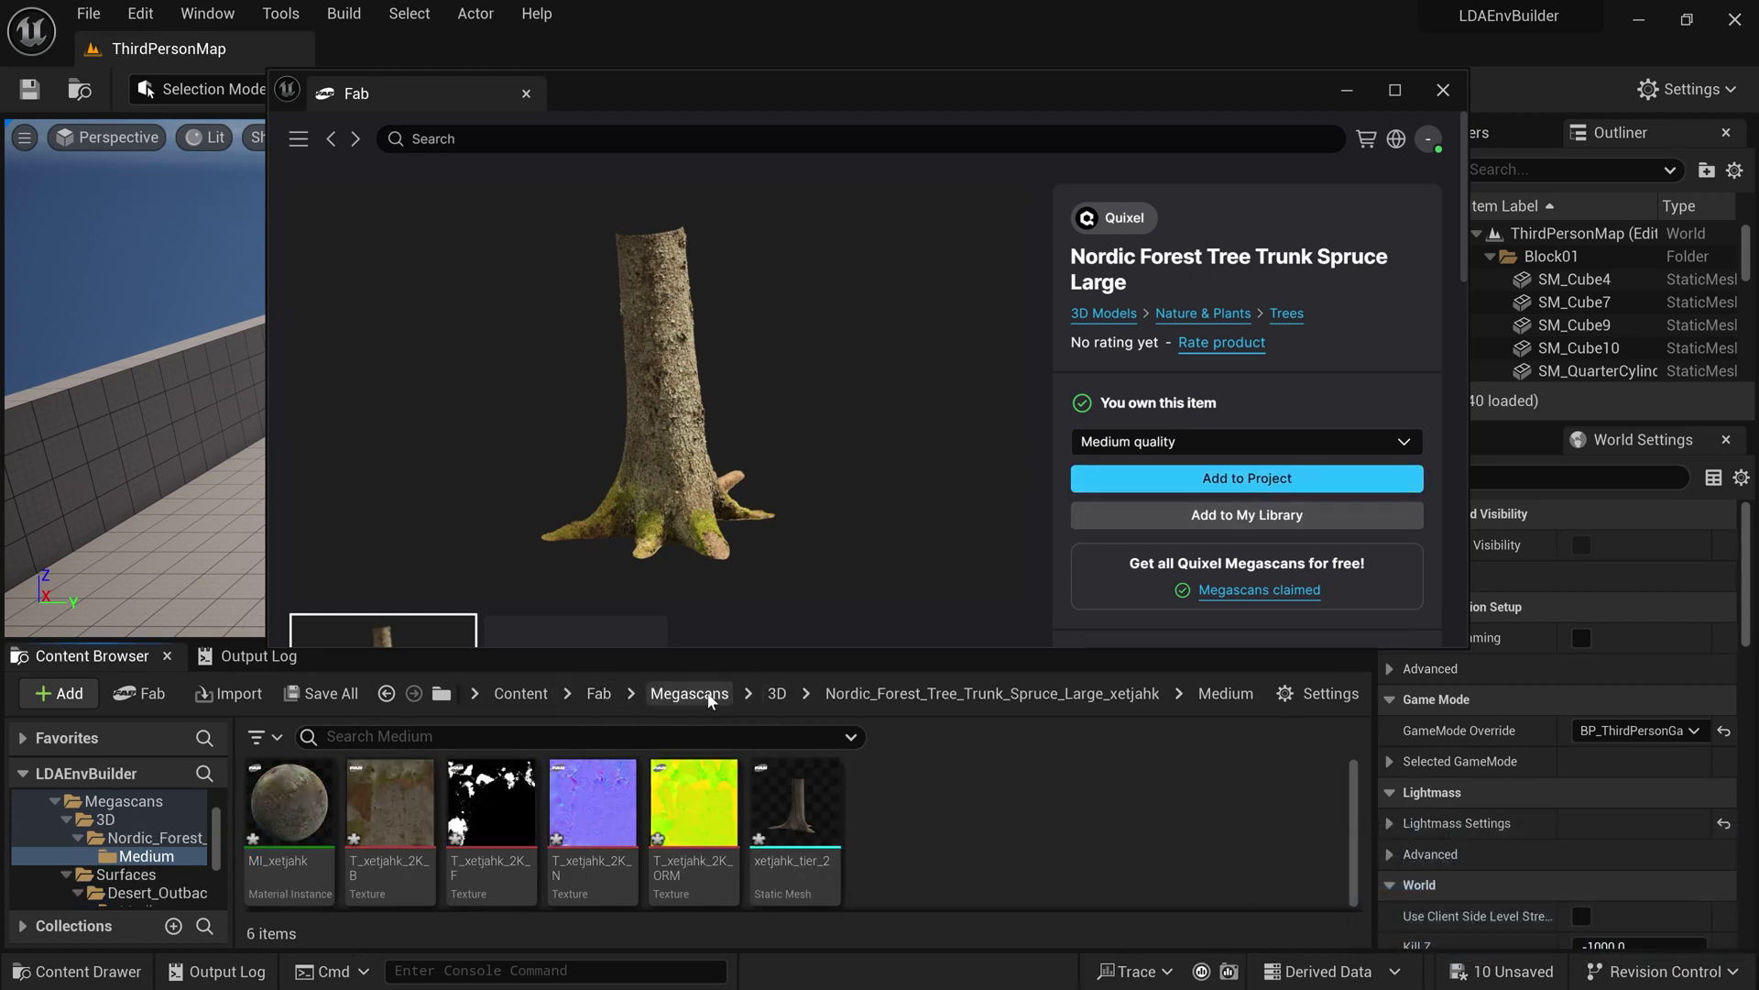
click(689, 694)
Step: Open the trunk's 3D > Medium folder and place xetjahk_tier_2 in the ThirdPersonMap level
double_click(322, 805)
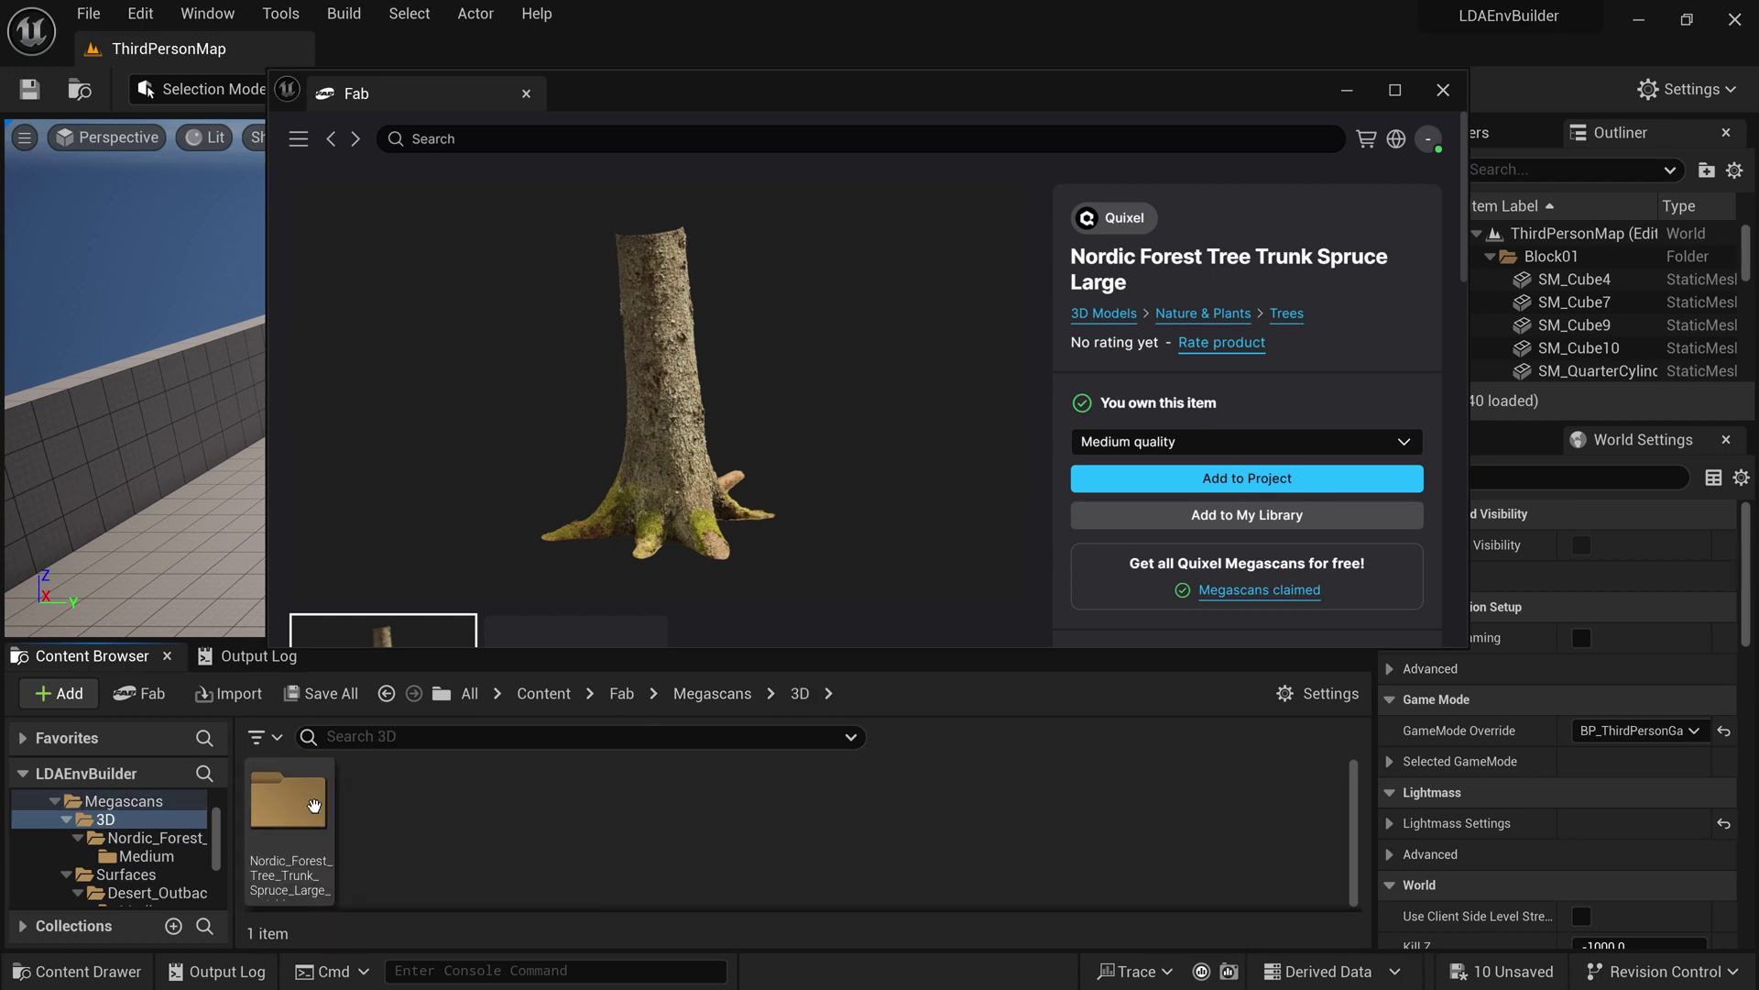
double_click(289, 812)
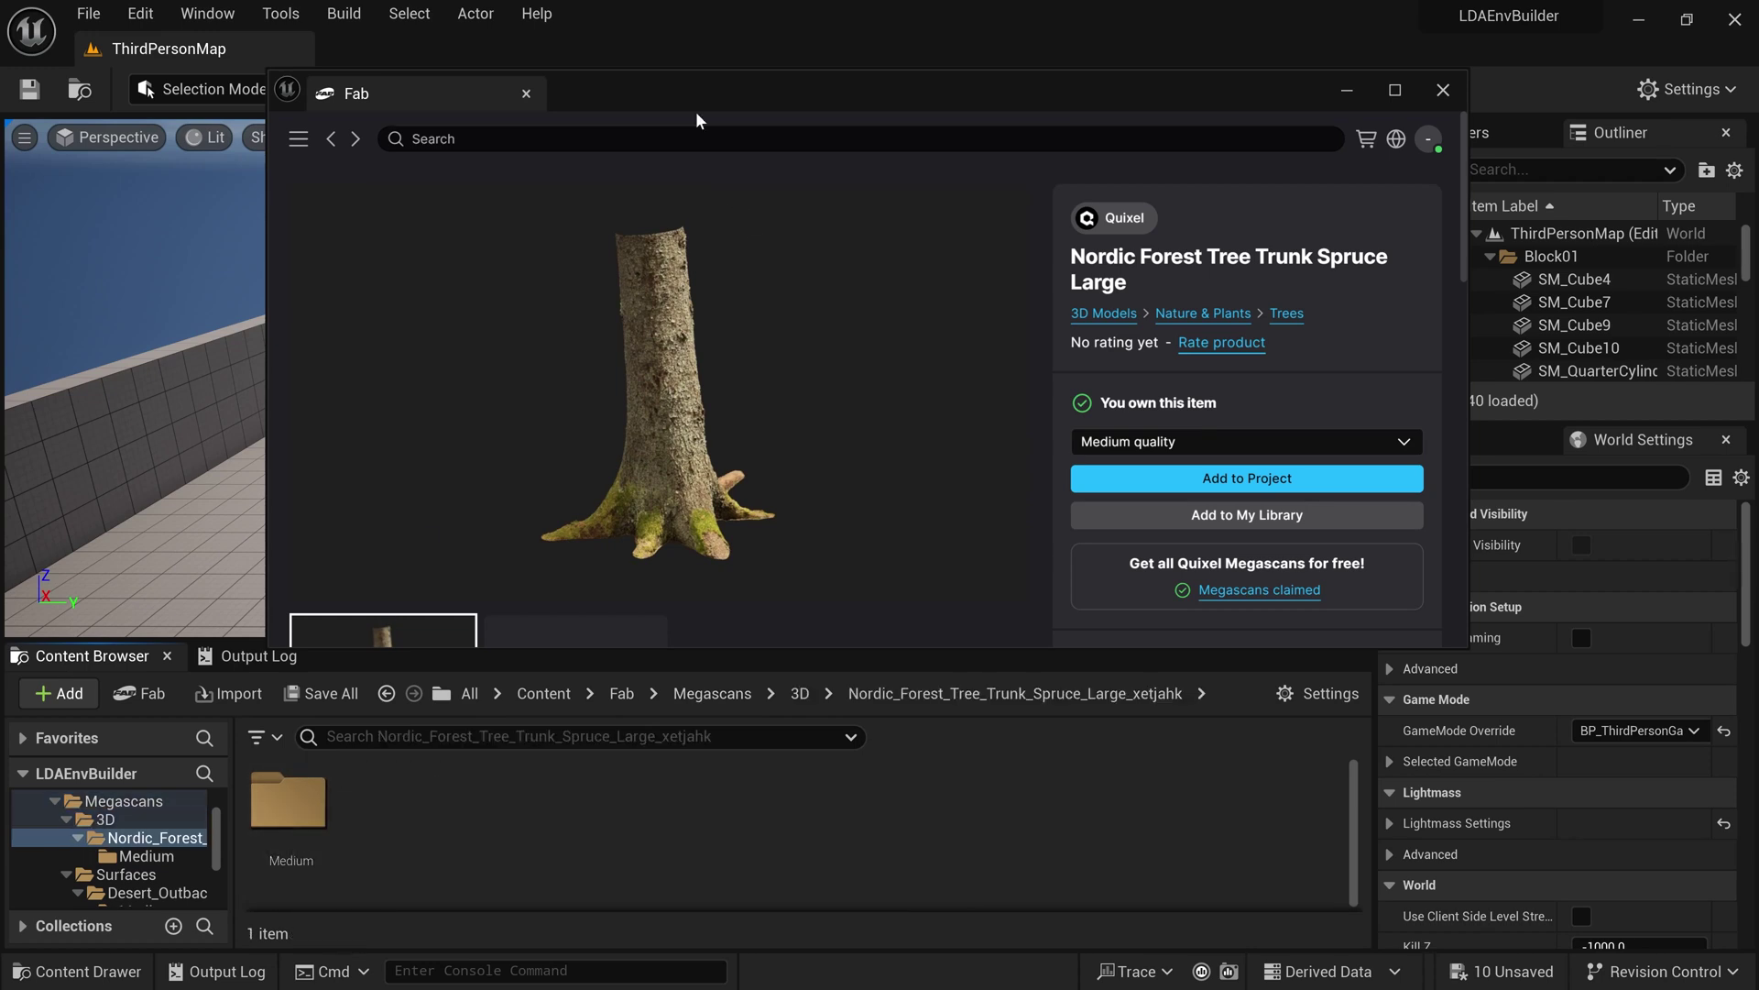
drag(742, 92, 1248, 154)
double_click(289, 802)
right_drag(454, 585, 302, 568)
drag(798, 864, 515, 508)
mouse_move(673, 501)
right_down()
mouse_move(601, 473)
mouse_move(691, 495)
right_up()
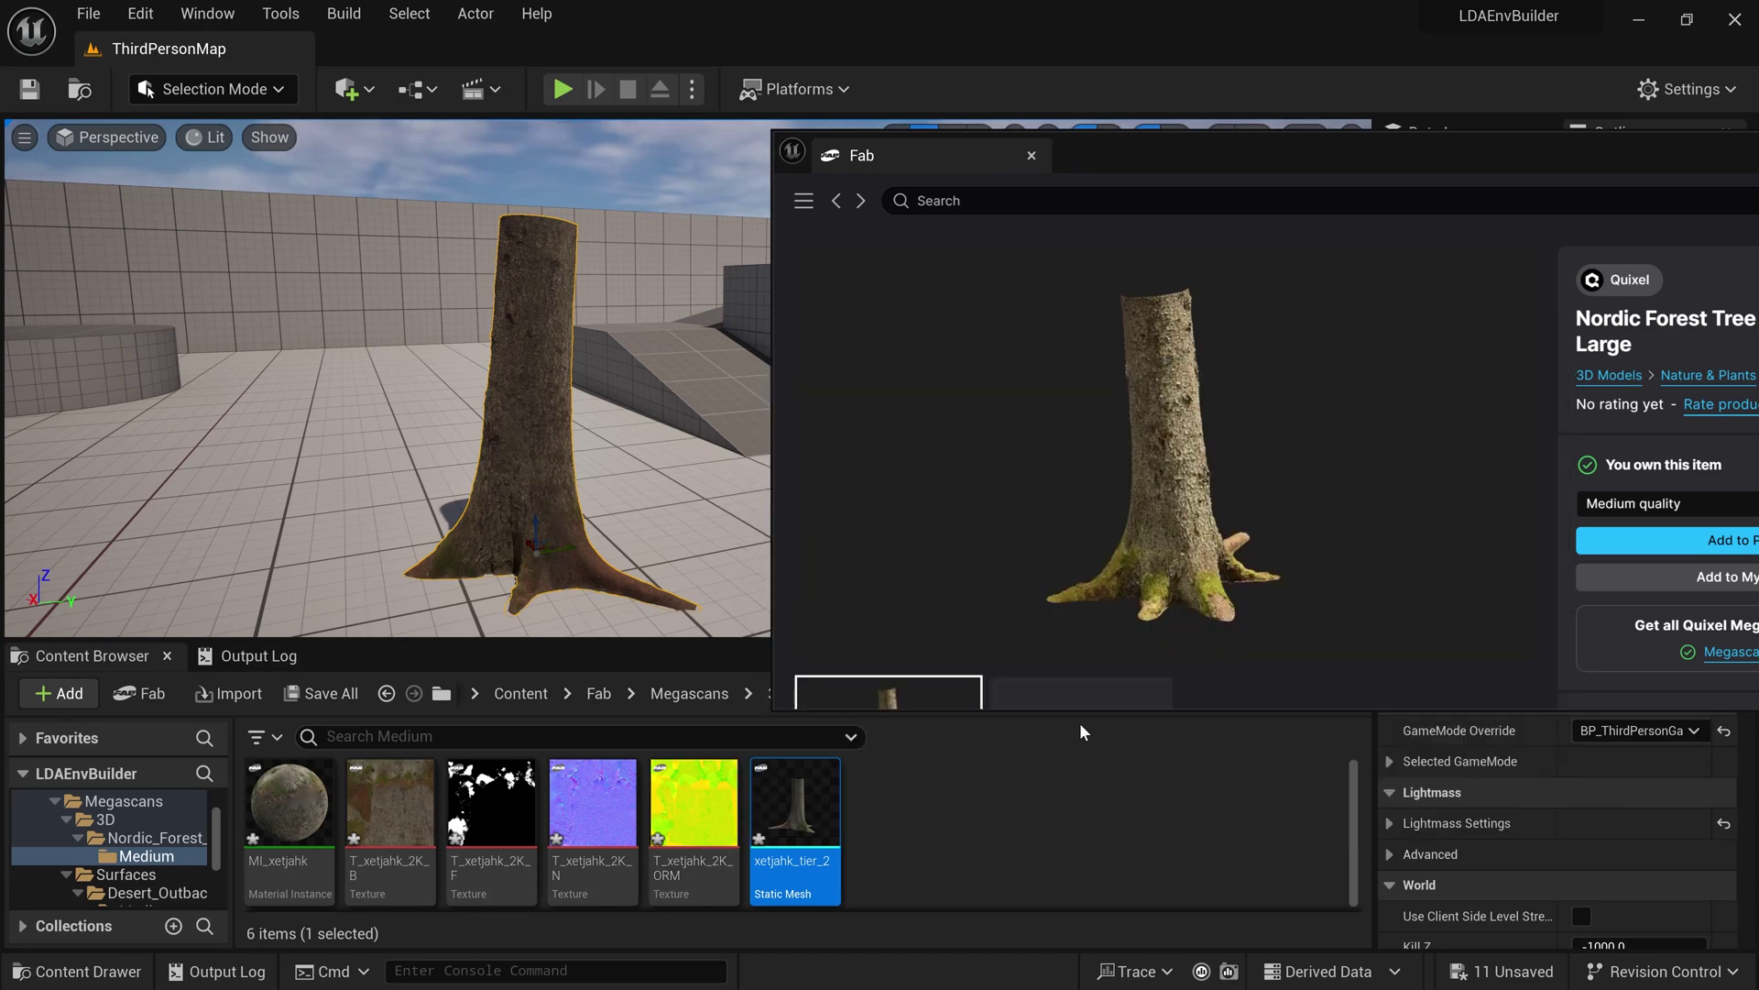
click(932, 812)
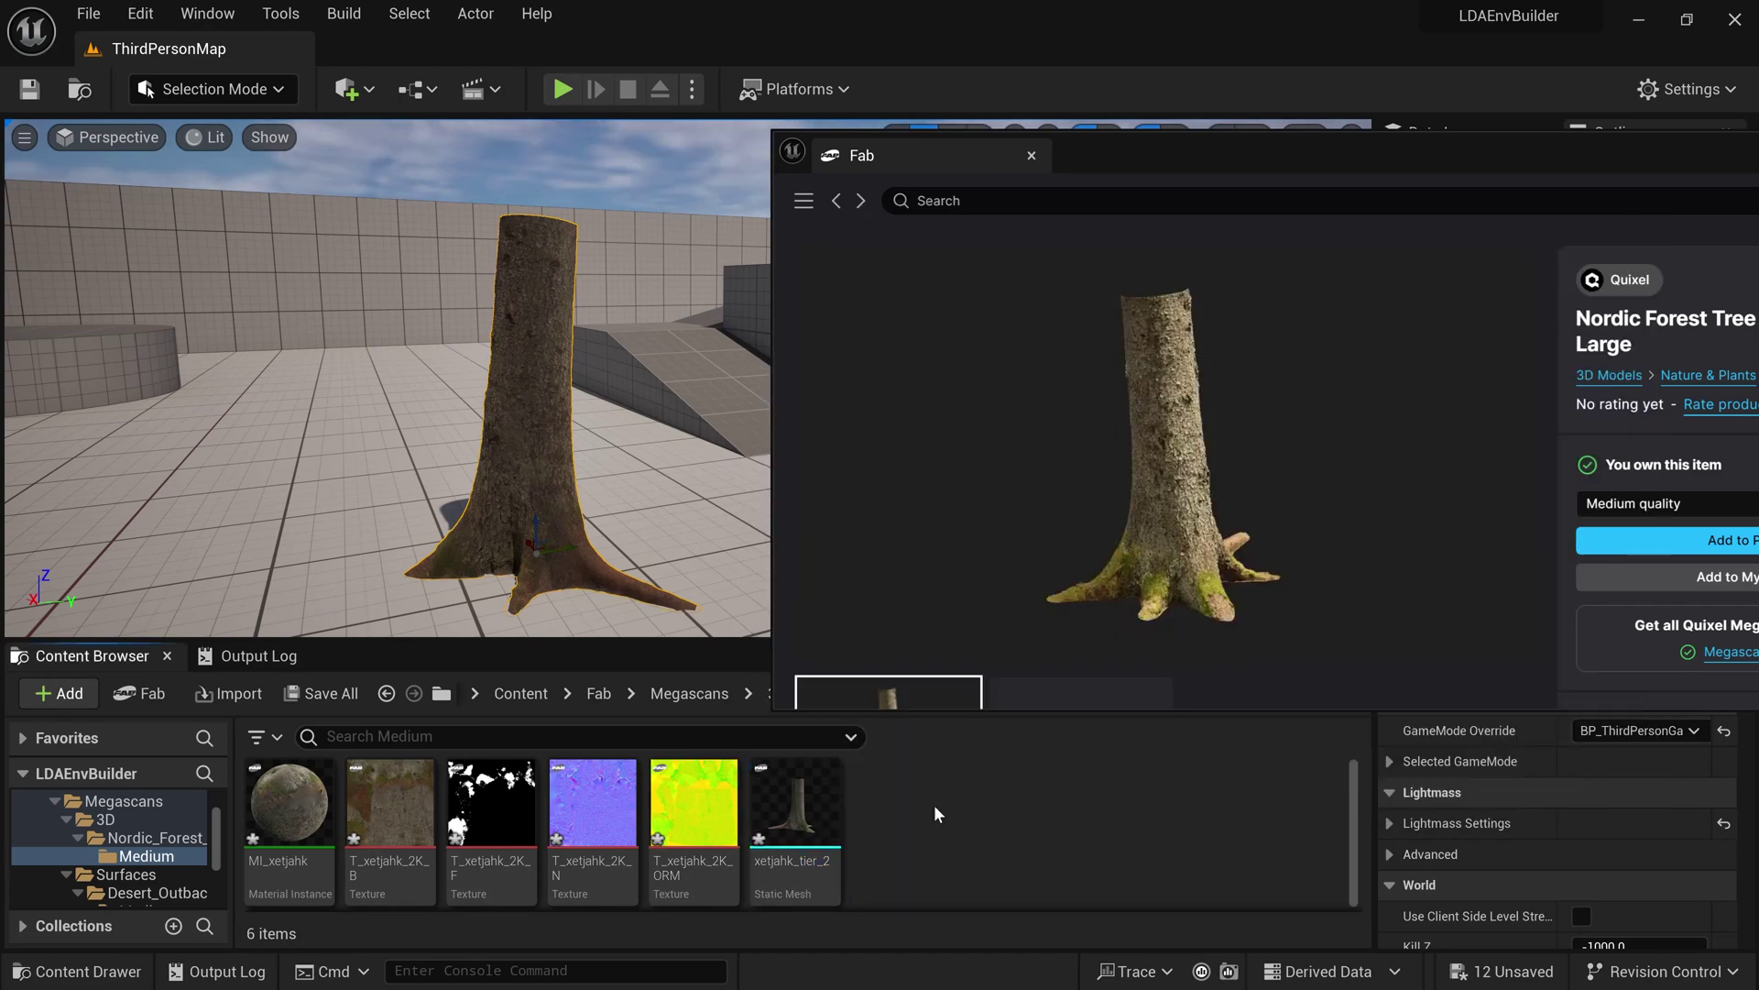